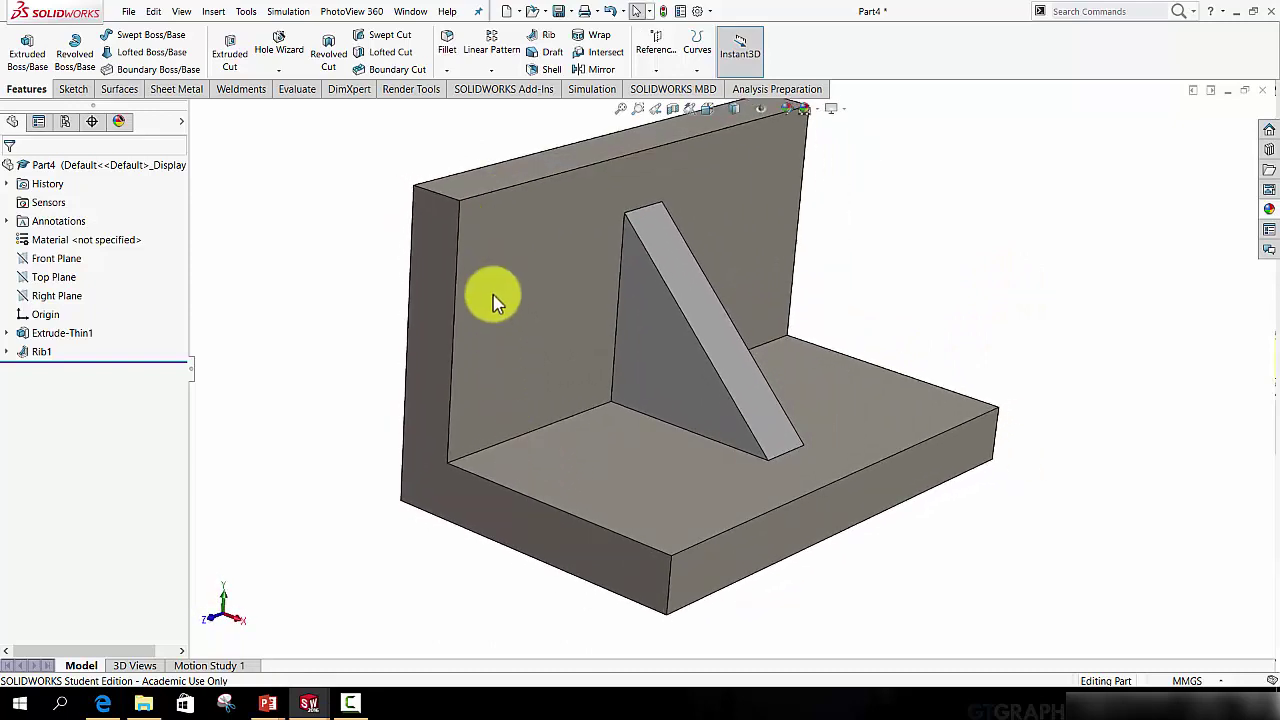
- Roll the feature history back to before the existing thin extrusion and rib
{"action": "middle_click_drag", "start_coordinate": [657, 437], "coordinate": [651, 480]}
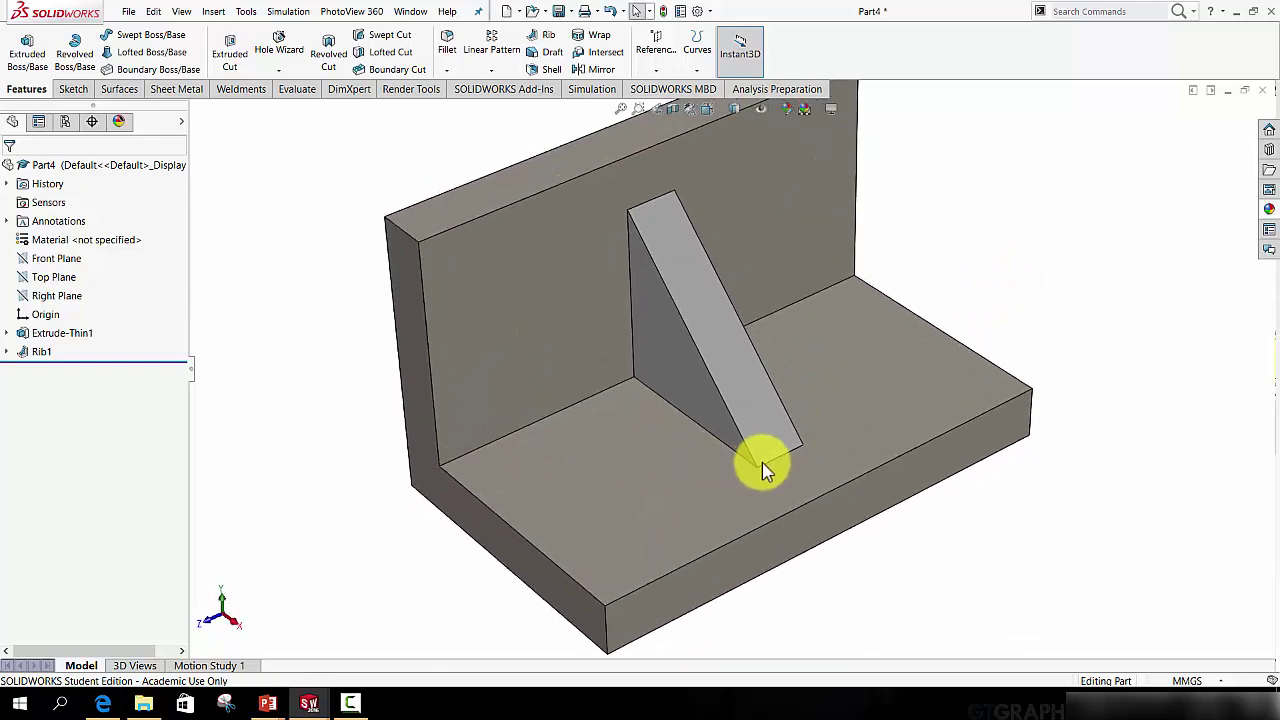
{"action": "middle_click_drag", "start_coordinate": [676, 350], "coordinate": [726, 423]}
{"action": "scroll", "coordinate": [762, 410], "scroll_direction": "down", "scroll_amount": 3}
{"action": "scroll", "coordinate": [762, 410], "scroll_direction": "up", "scroll_amount": 3}
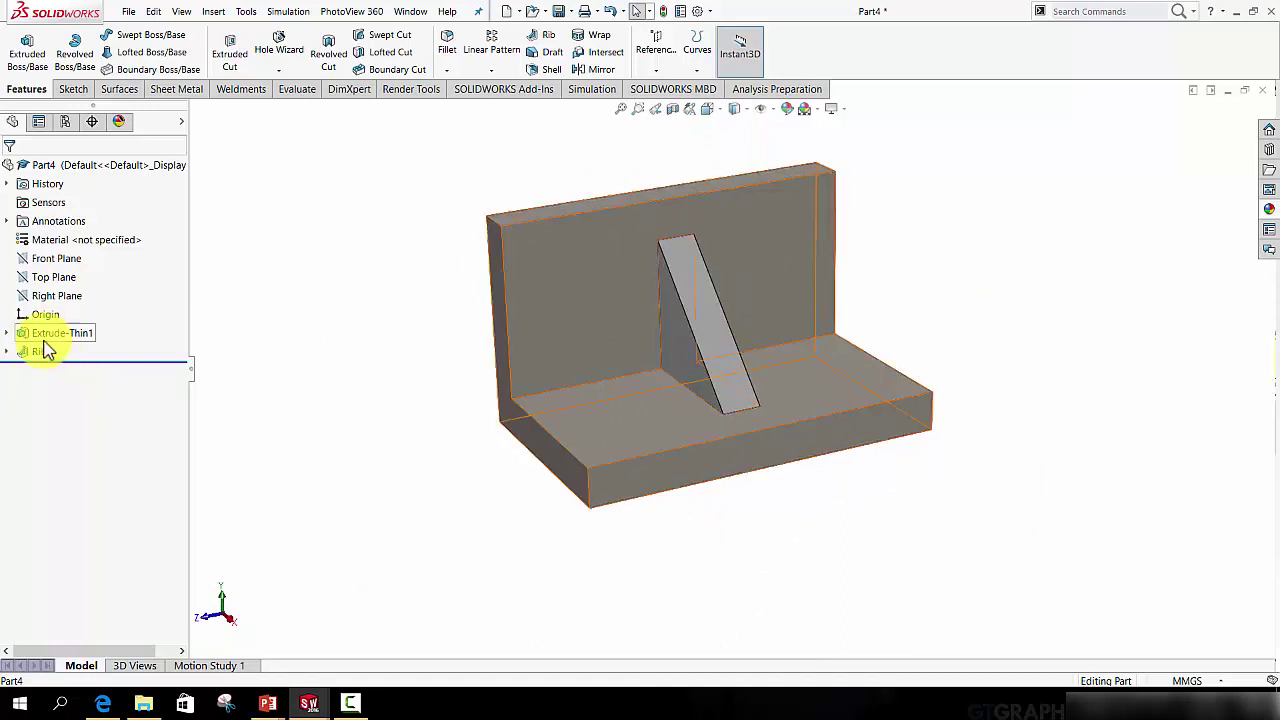
{"action": "middle_click_drag", "start_coordinate": [748, 384], "coordinate": [797, 366]}
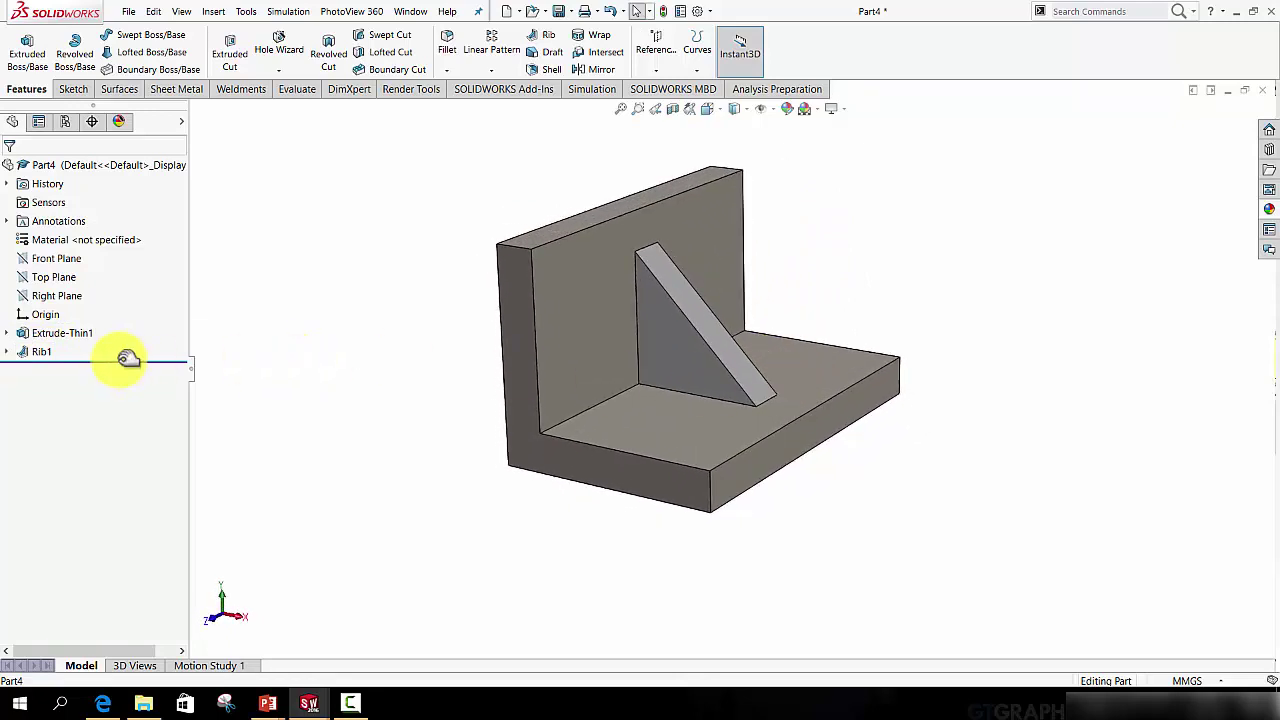
{"action": "left_click_drag", "start_coordinate": [133, 358], "coordinate": [133, 323]}
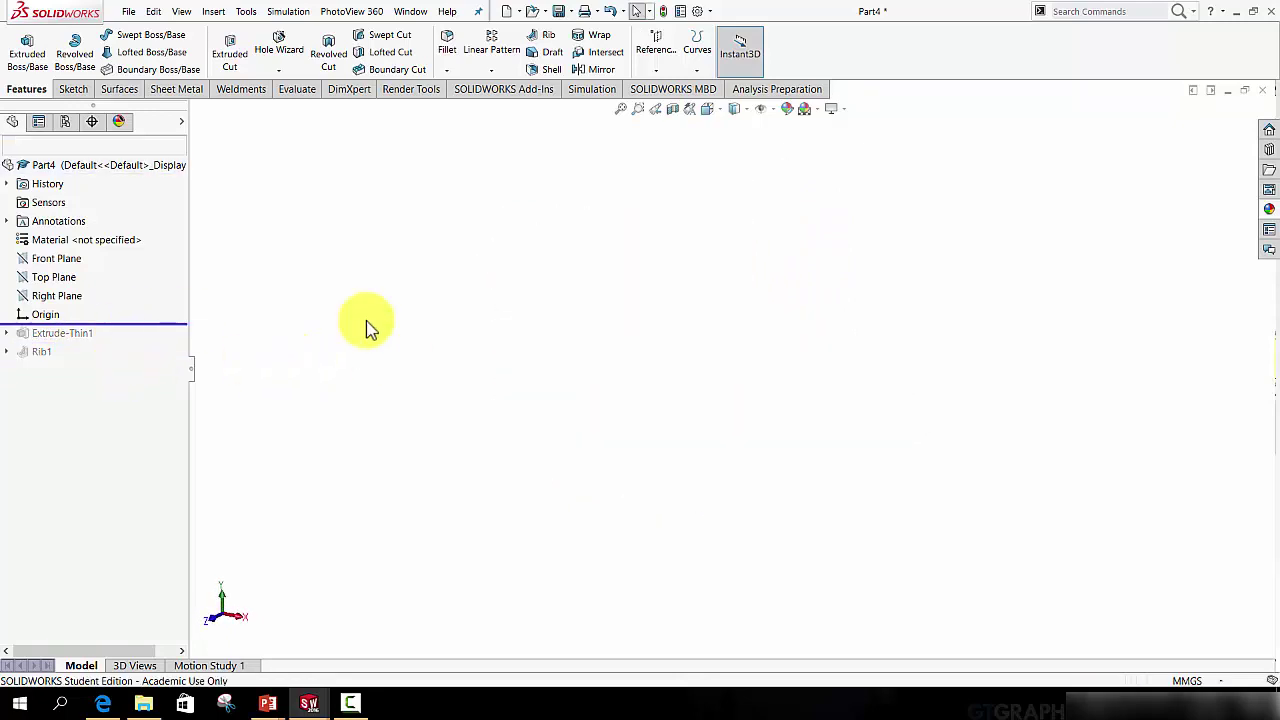
- Sketch an open L-shaped profile on the Front Plane, cornered at the origin, about 51 mm tall and 49 mm wide
{"action": "left_click", "coordinate": [72, 89]}
{"action": "left_click", "coordinate": [124, 38]}
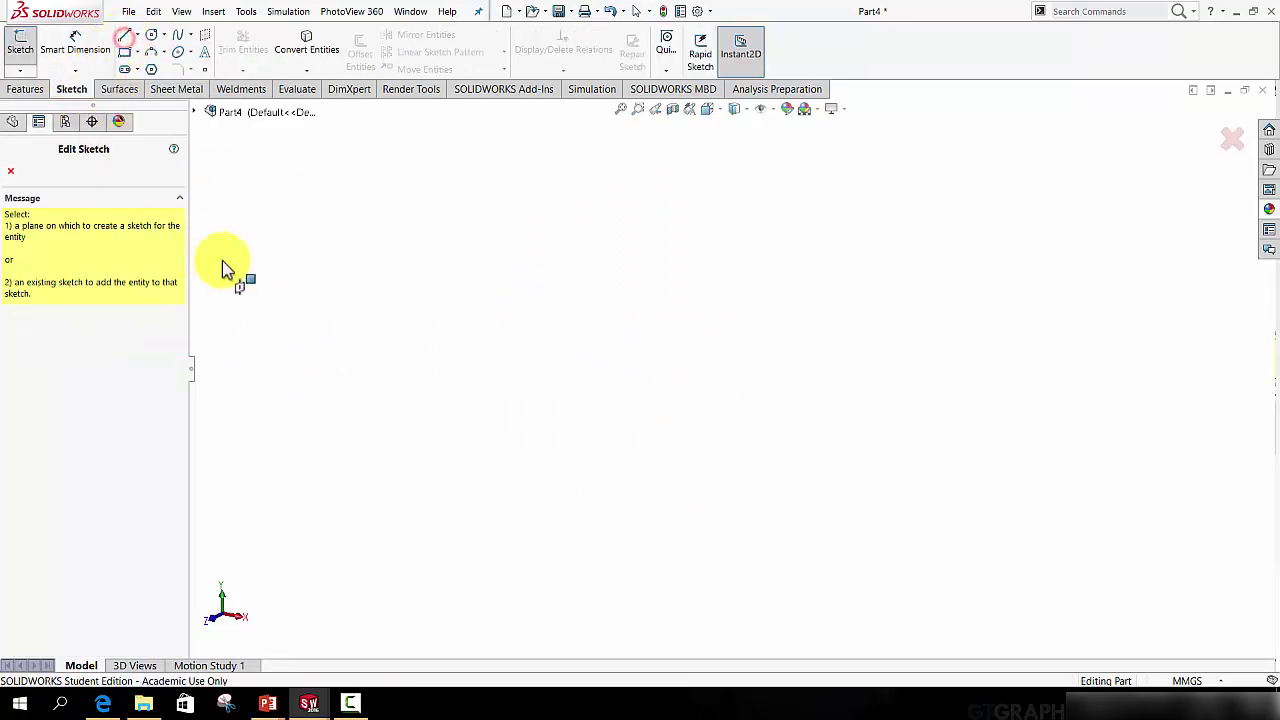
{"action": "left_click", "coordinate": [212, 112]}
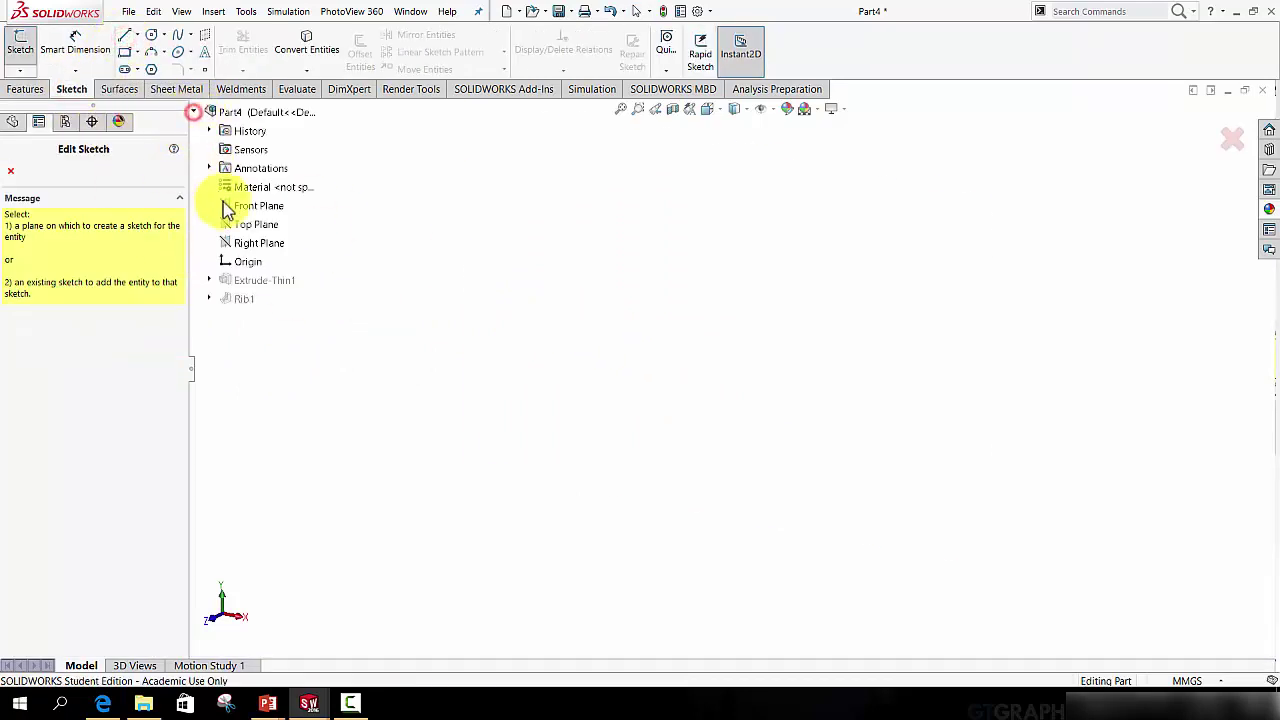
{"action": "left_click", "coordinate": [245, 205]}
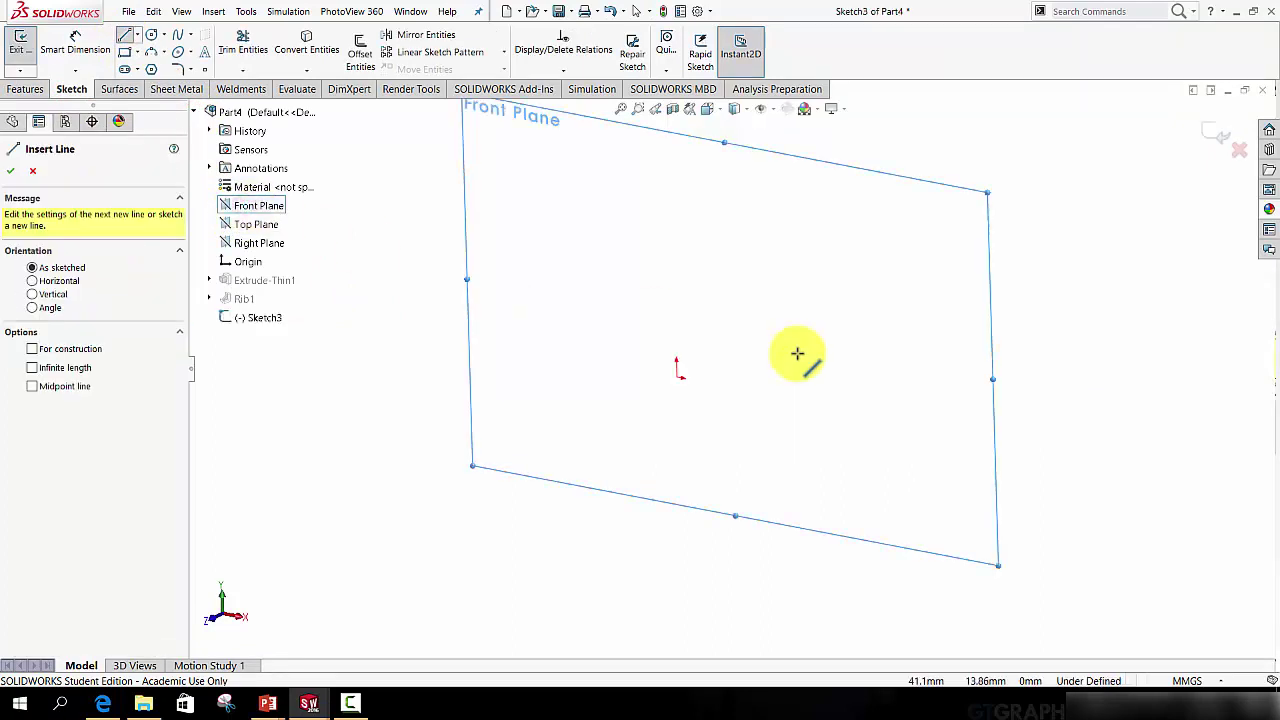
{"action": "key", "text": "space"}
{"action": "left_click", "coordinate": [880, 445]}
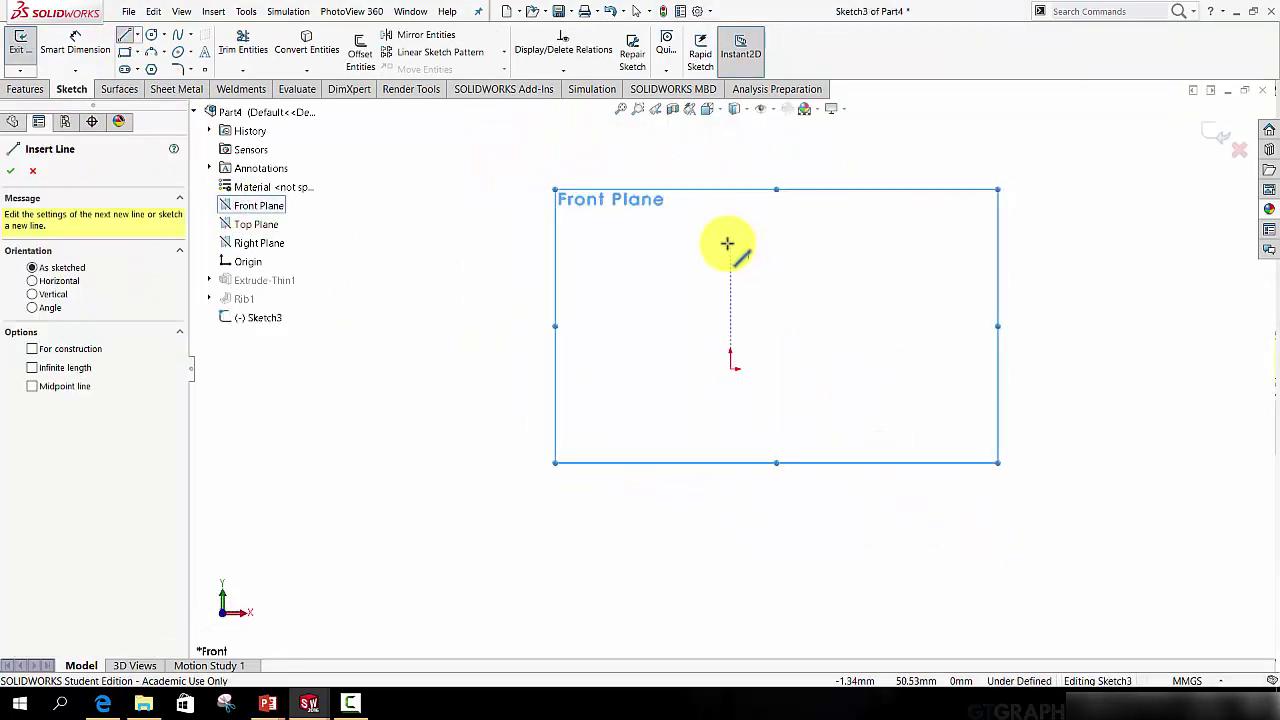
{"action": "left_click", "coordinate": [727, 243]}
{"action": "left_click", "coordinate": [731, 368]}
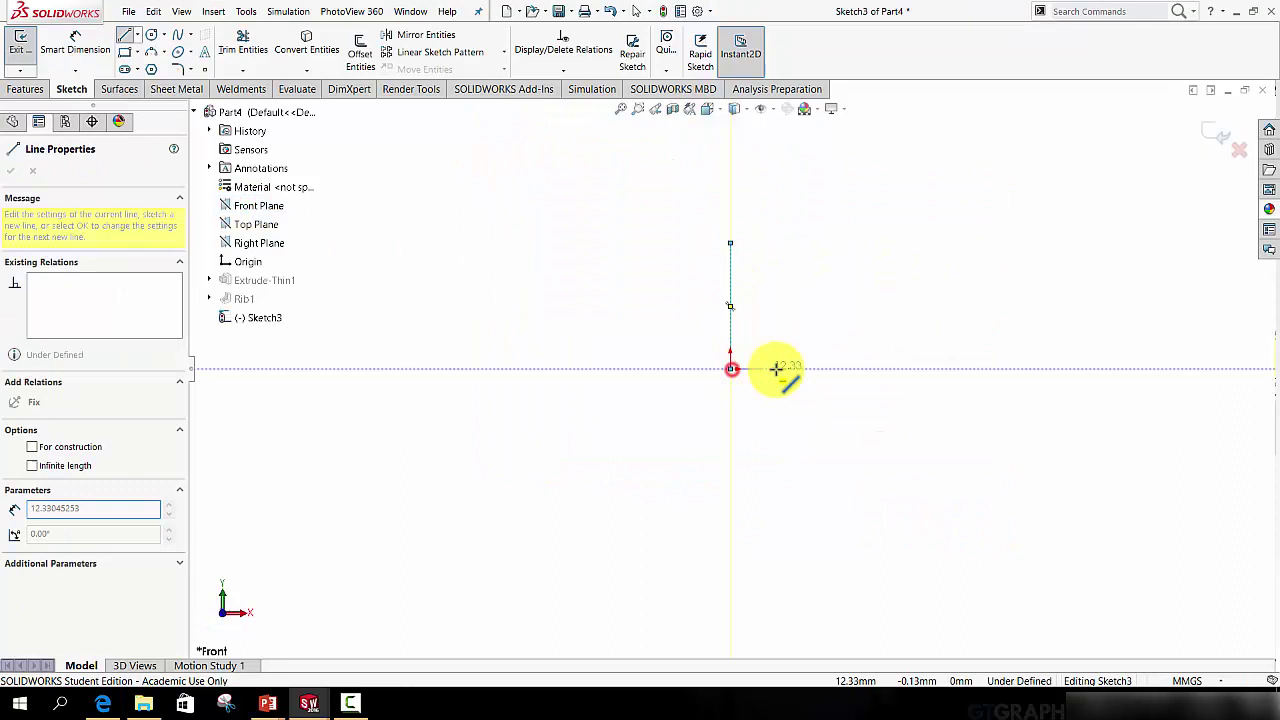
{"action": "left_click", "coordinate": [850, 369]}
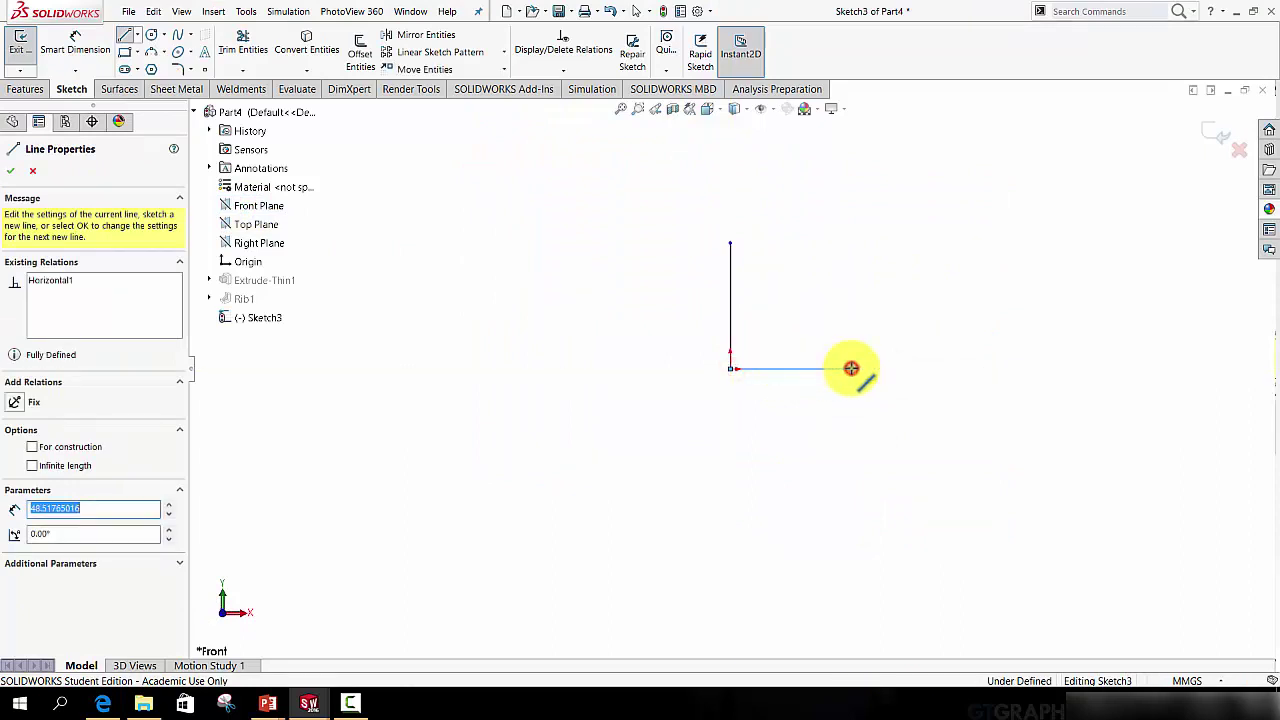
{"action": "left_click", "coordinate": [1215, 135]}
- Extrude the L profile 110 mm with a Mid Plane end condition as a 10 mm one-direction thin feature
{"action": "middle_click_drag", "start_coordinate": [810, 360], "coordinate": [762, 366]}
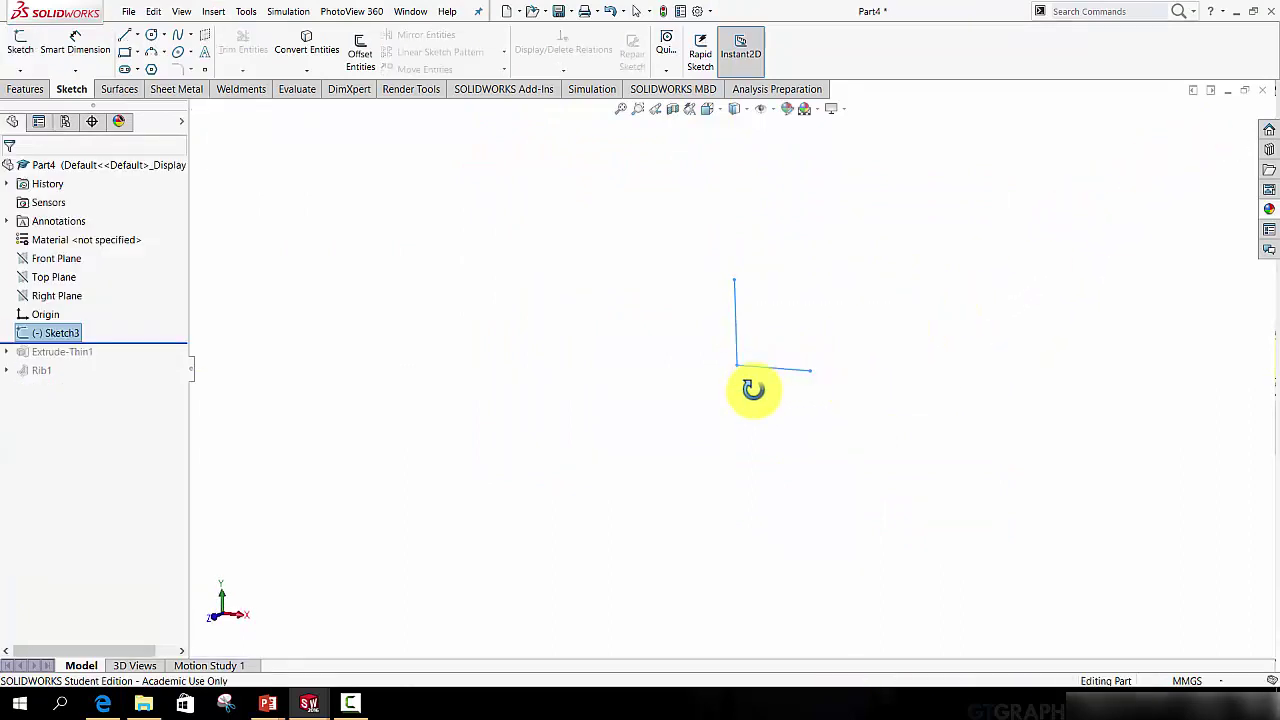
{"action": "left_click", "coordinate": [30, 90]}
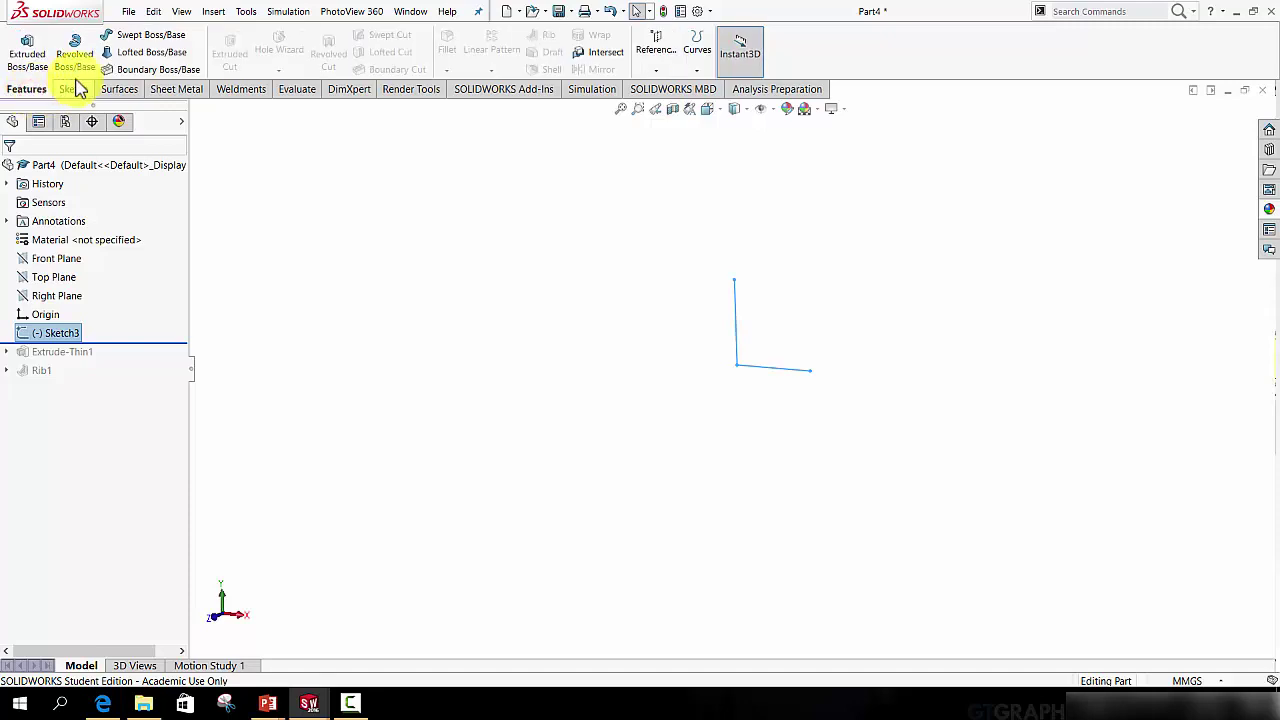
{"action": "left_click", "coordinate": [27, 50]}
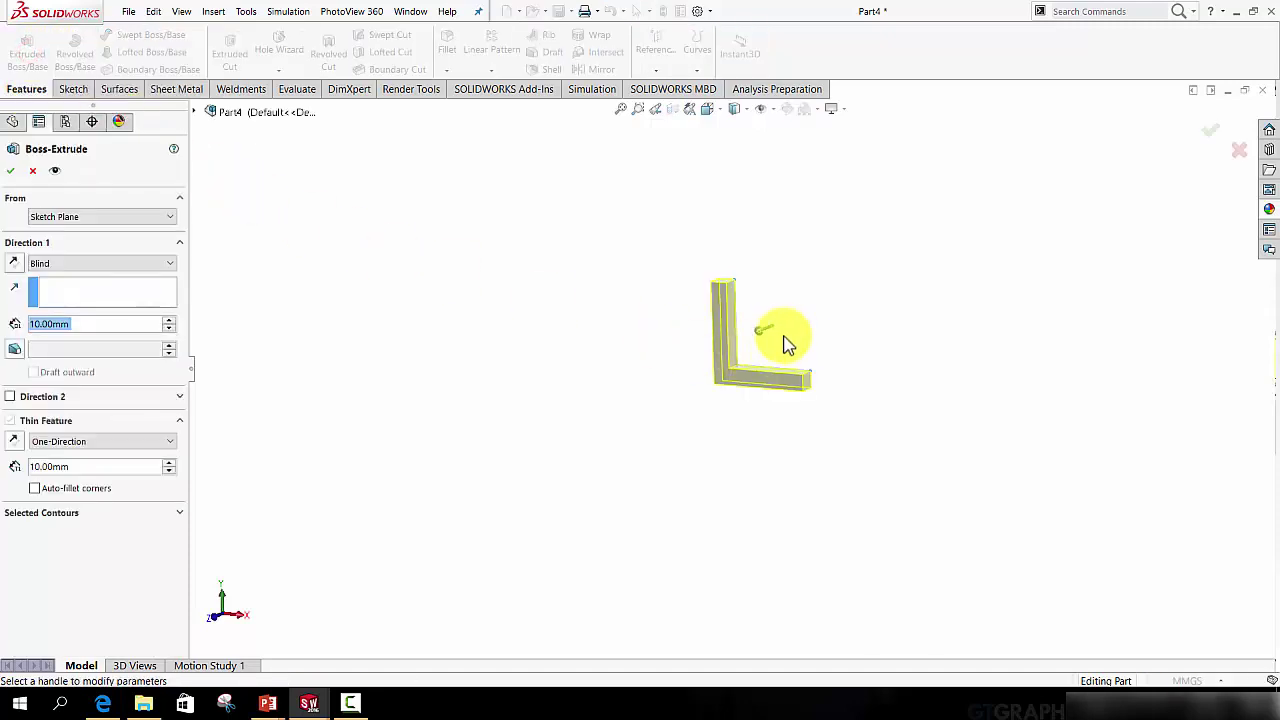
{"action": "left_click_drag", "start_coordinate": [757, 331], "coordinate": [668, 390]}
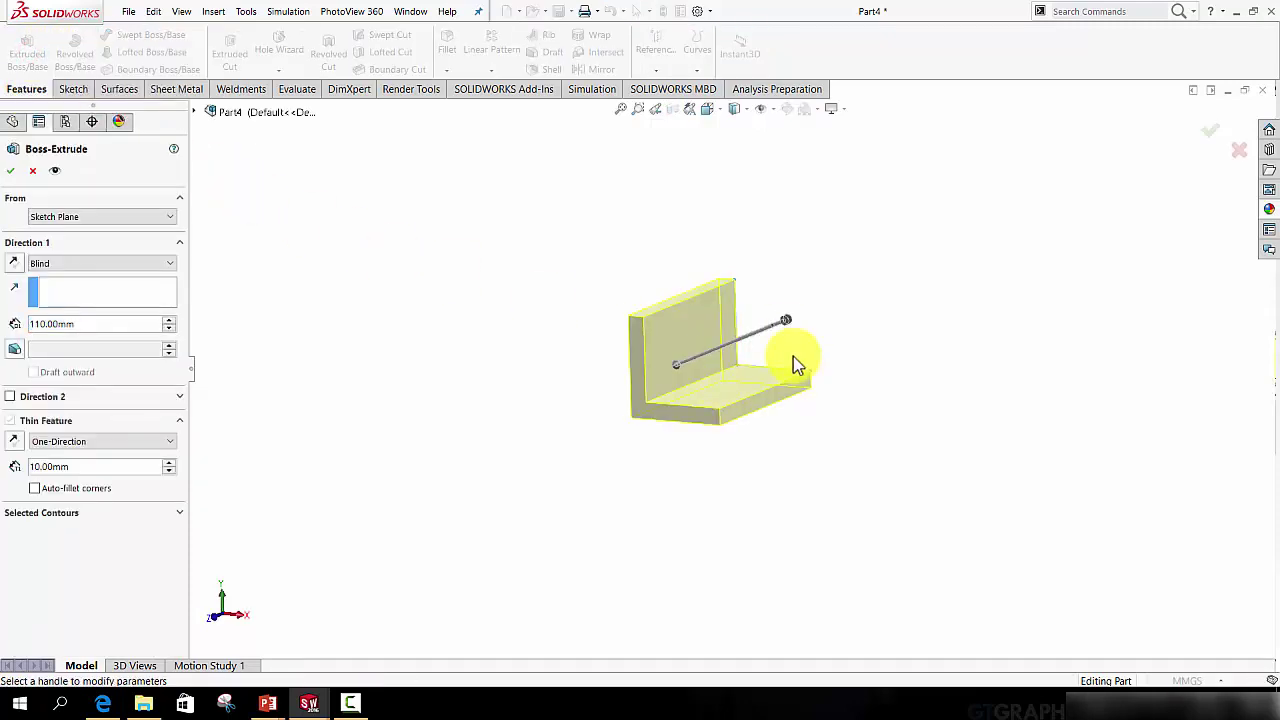
{"action": "middle_click_drag", "start_coordinate": [794, 357], "coordinate": [744, 373]}
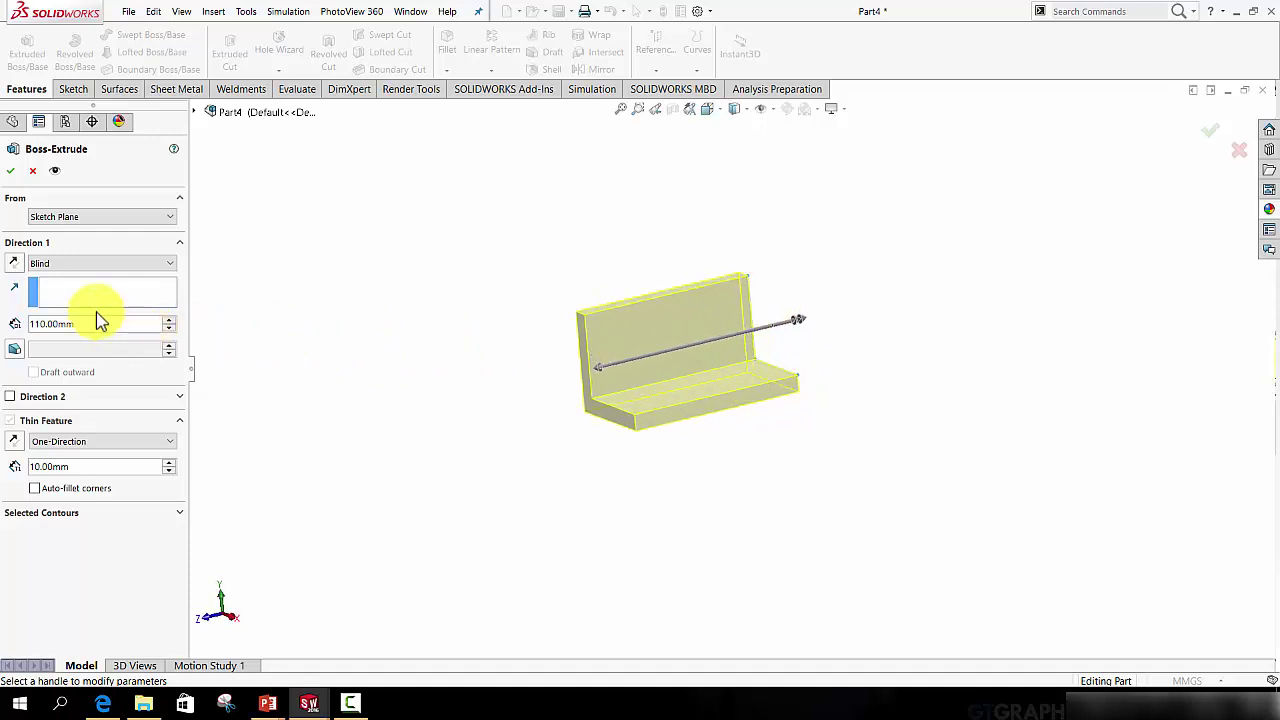
{"action": "left_click", "coordinate": [66, 346]}
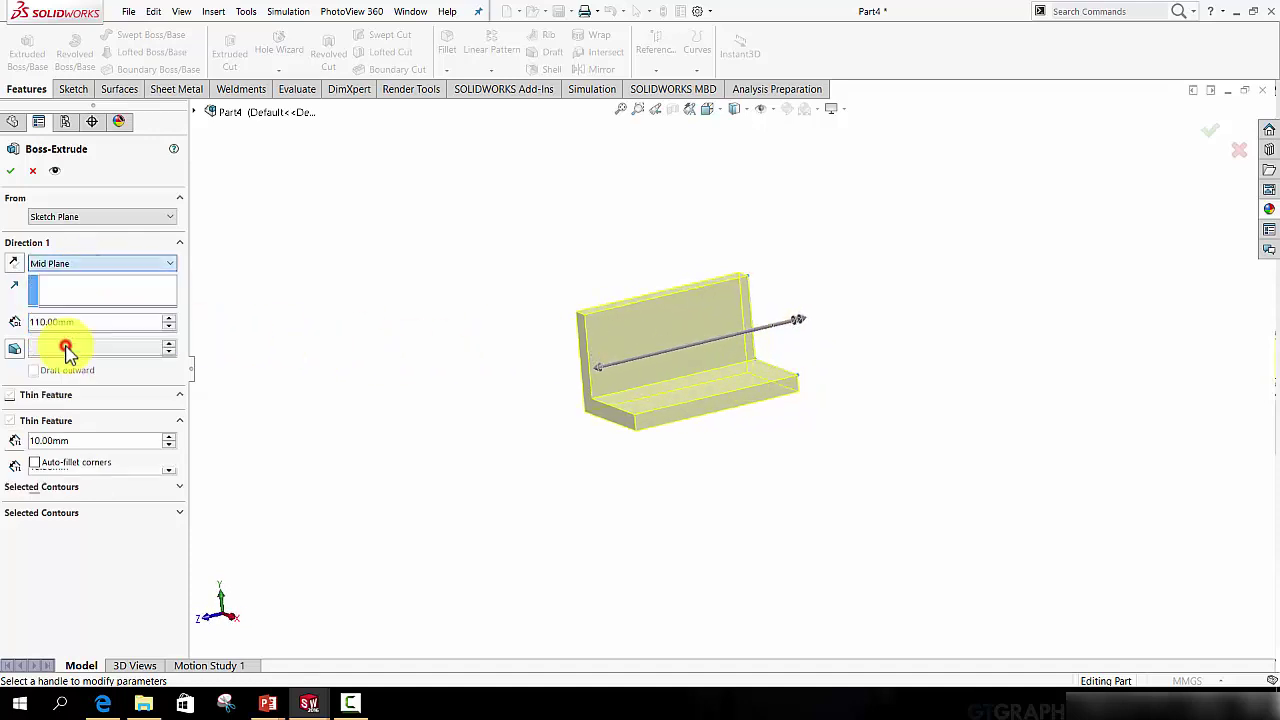
{"action": "middle_click_drag", "start_coordinate": [575, 395], "coordinate": [655, 431]}
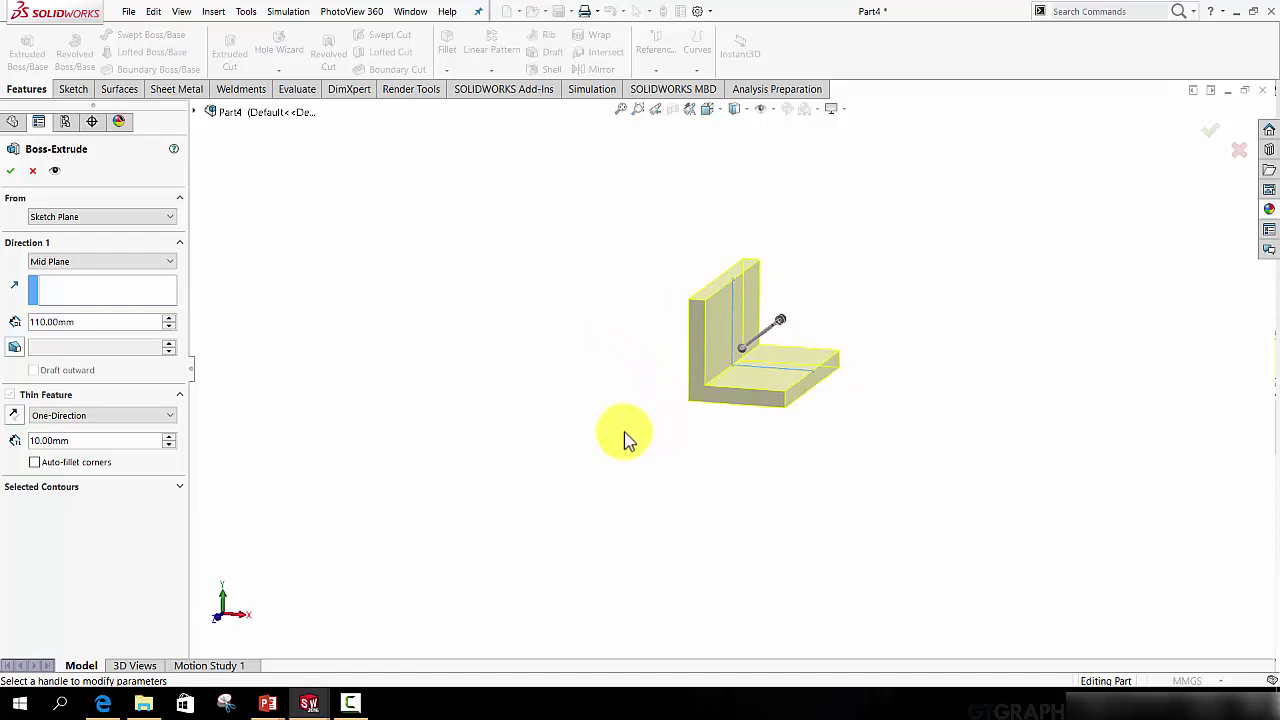
{"action": "left_click", "coordinate": [1211, 124]}
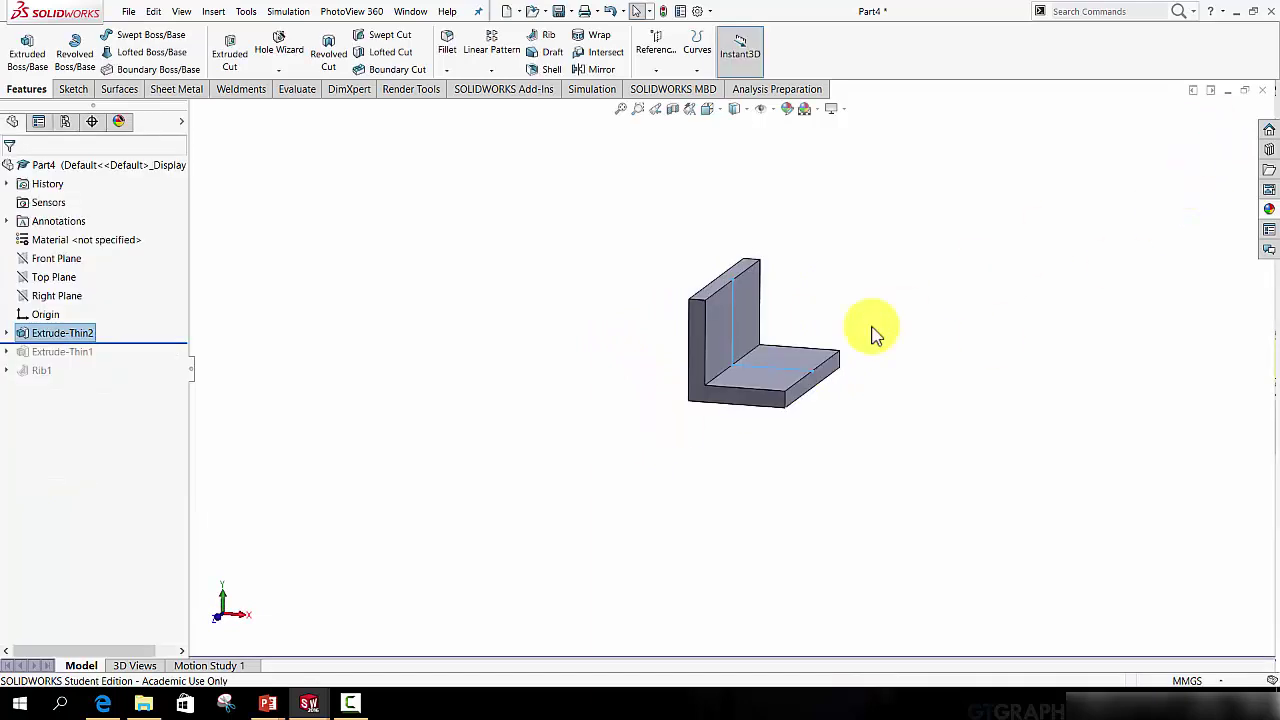
- Highlight the Front Plane and examine where it lies relative to the extruded bracket
{"action": "key", "text": "f"}
{"action": "left_click", "coordinate": [52, 262]}
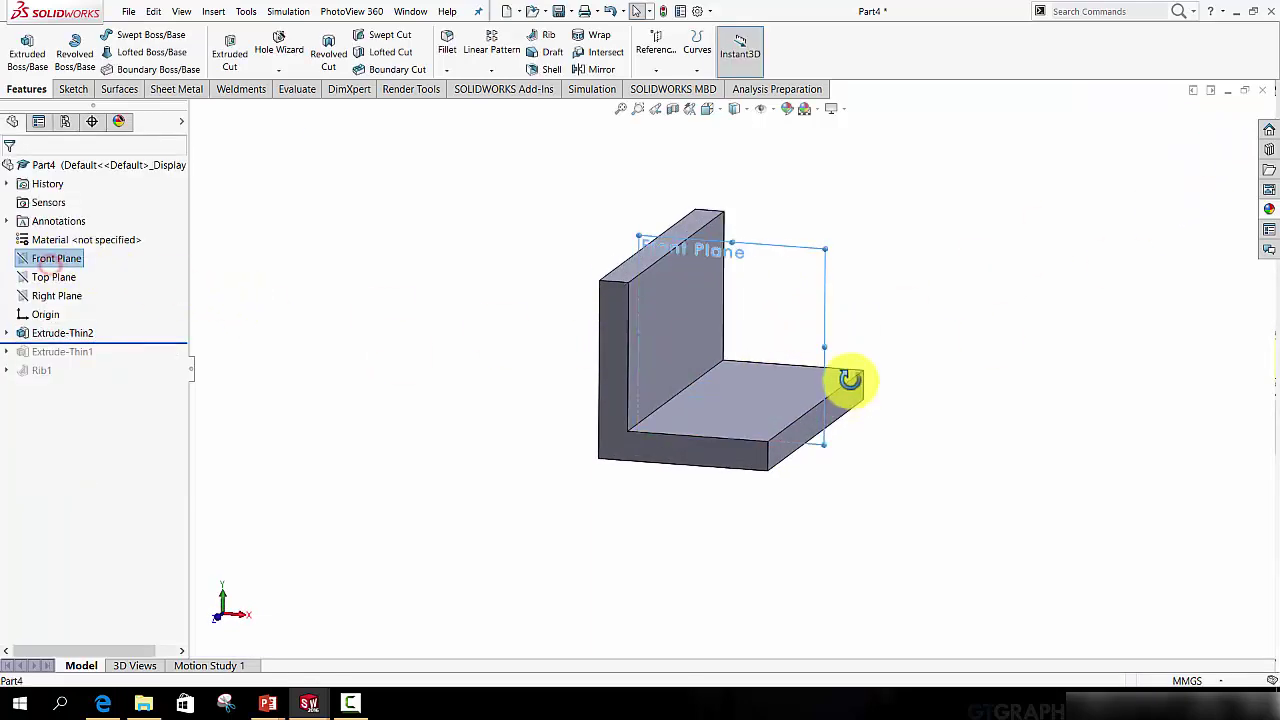
{"action": "middle_click_drag", "start_coordinate": [843, 380], "coordinate": [737, 388]}
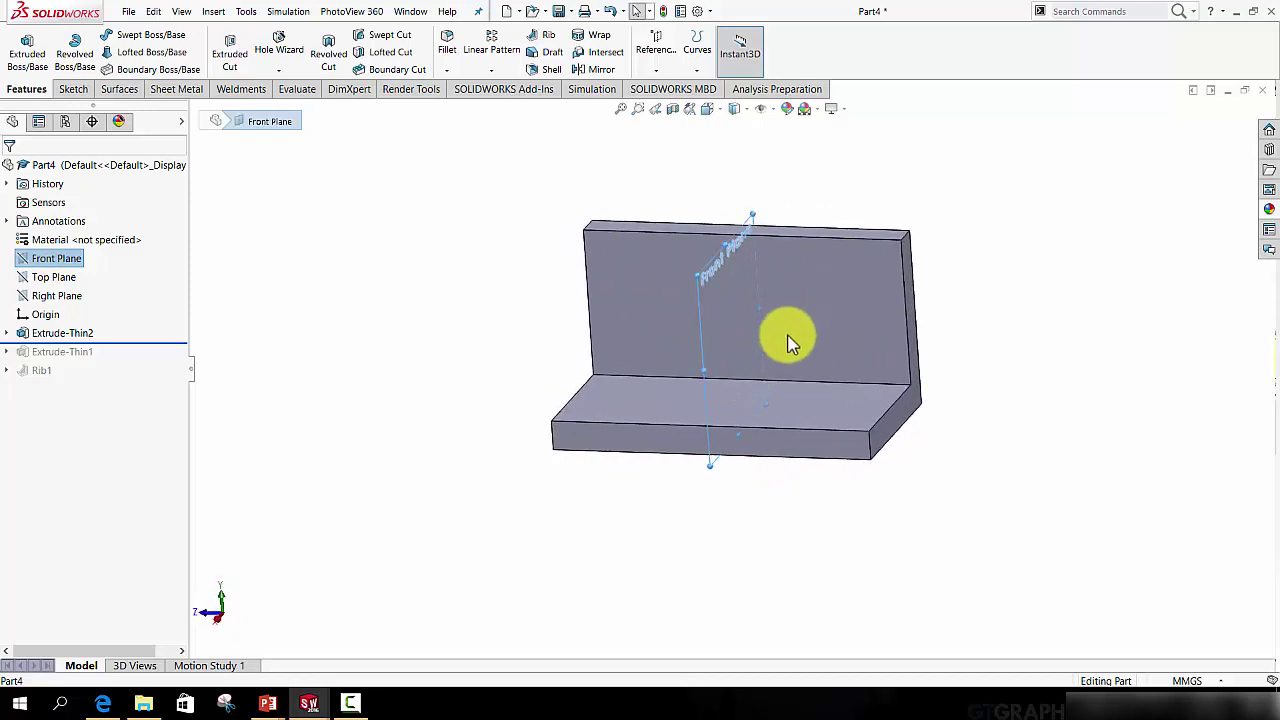
{"action": "middle_click_drag", "start_coordinate": [794, 343], "coordinate": [900, 372]}
{"action": "left_click", "coordinate": [430, 291]}
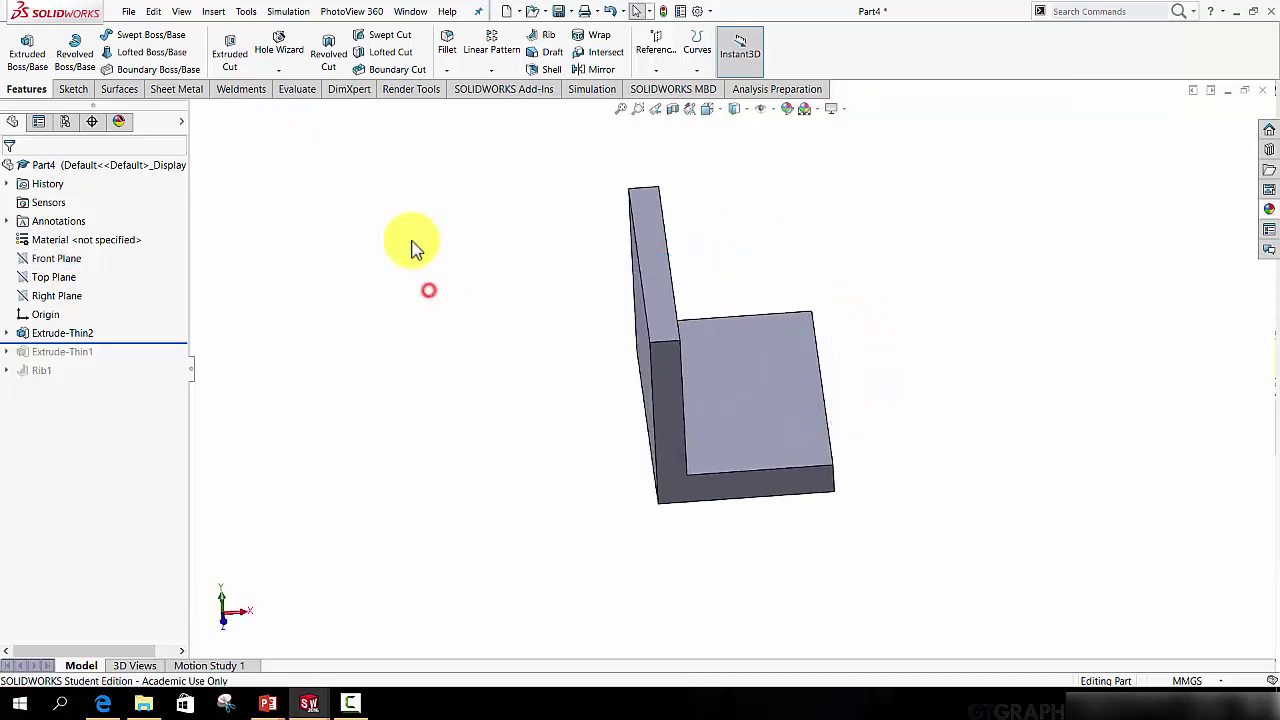
- Sketch one diagonal line on the Front Plane from inside the upright wall to inside the base, and exit the sketch
{"action": "left_click", "coordinate": [74, 90]}
{"action": "left_click", "coordinate": [126, 50]}
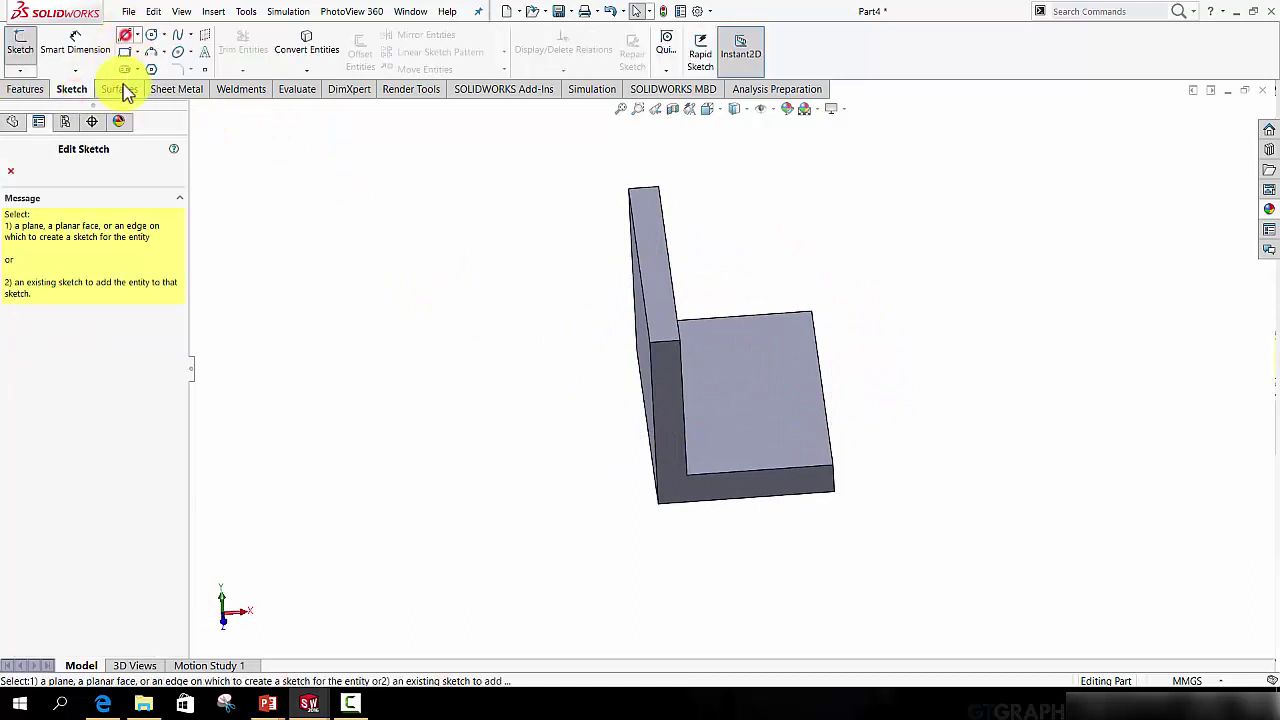
{"action": "left_click", "coordinate": [197, 115]}
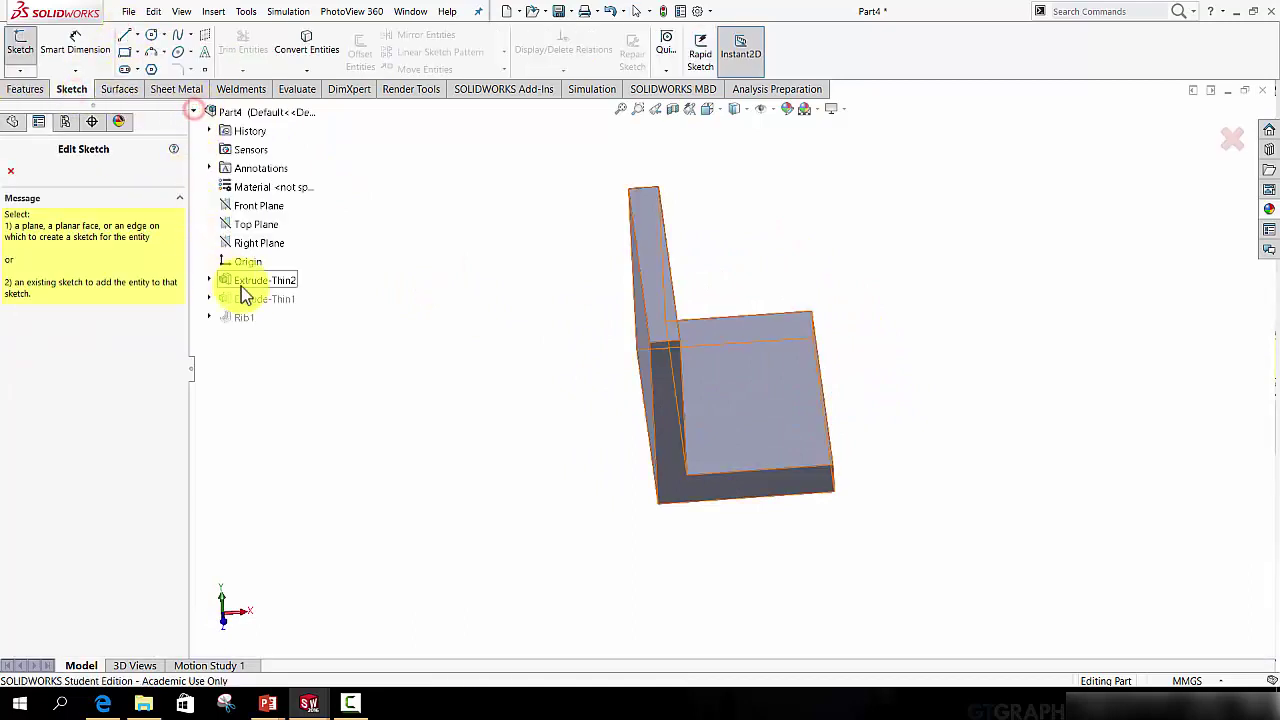
{"action": "left_click", "coordinate": [257, 206]}
{"action": "key", "text": "space"}
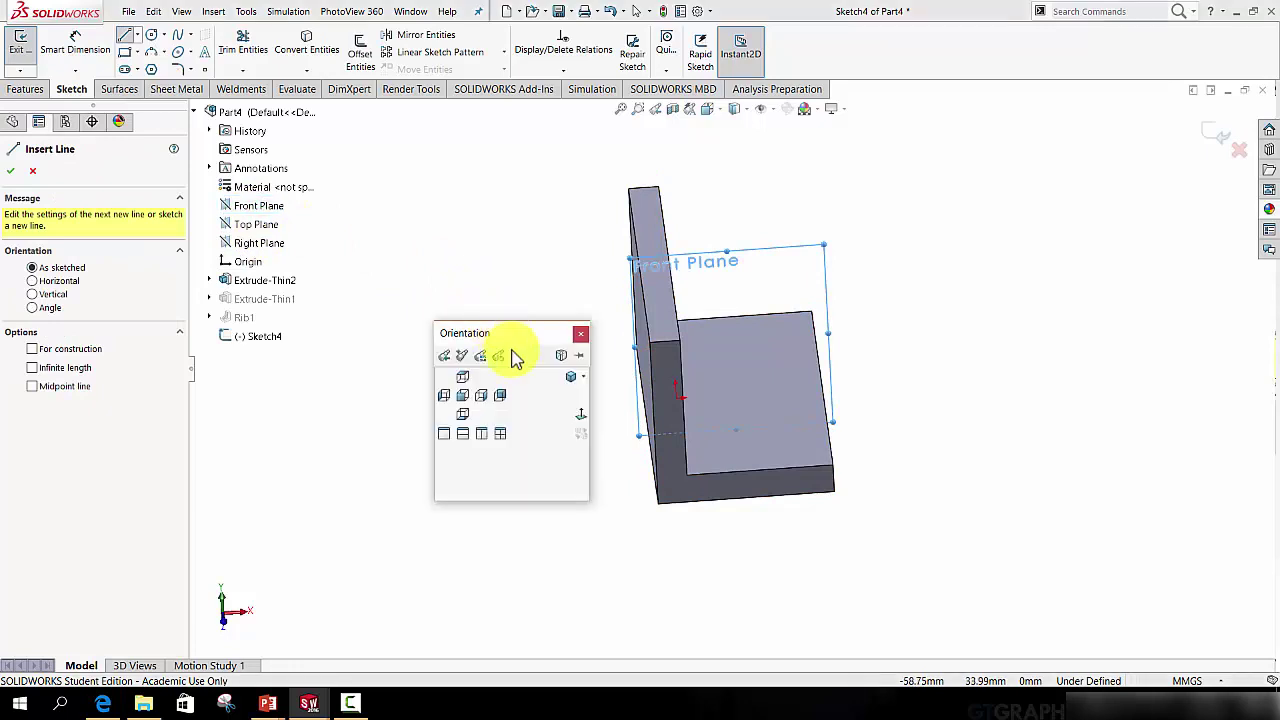
{"action": "left_click", "coordinate": [580, 418]}
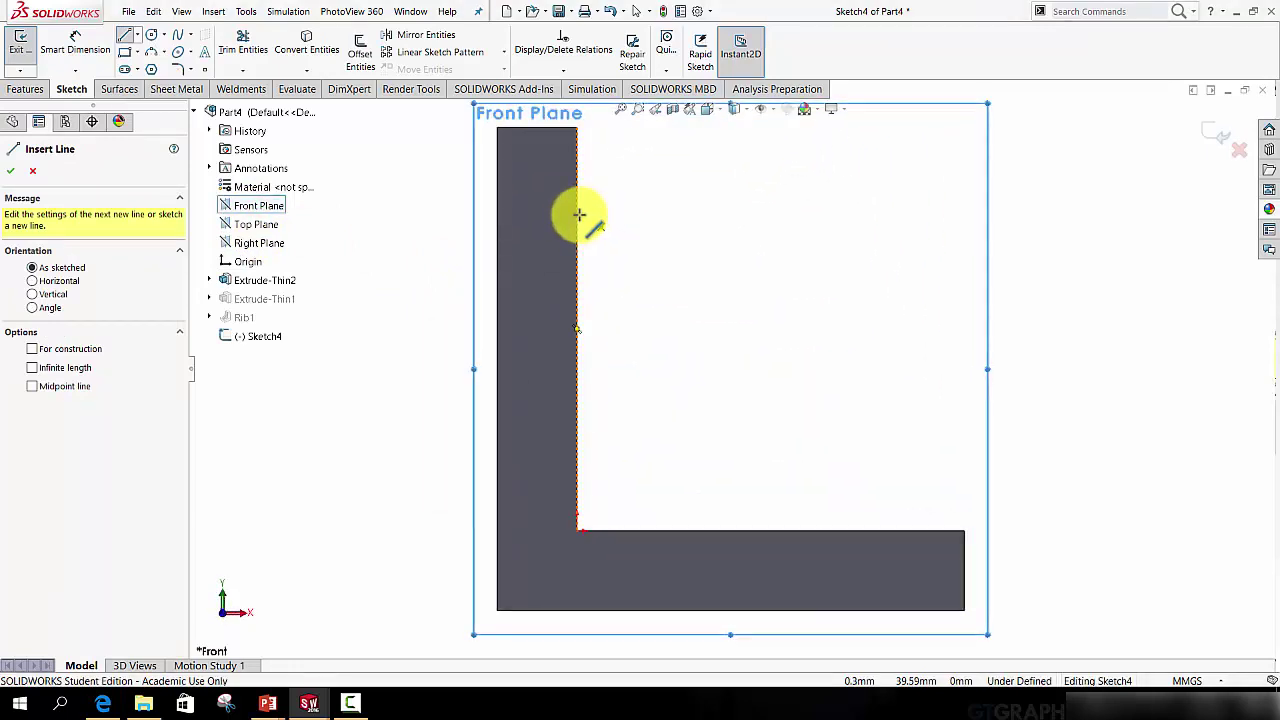
{"action": "left_click", "coordinate": [554, 188]}
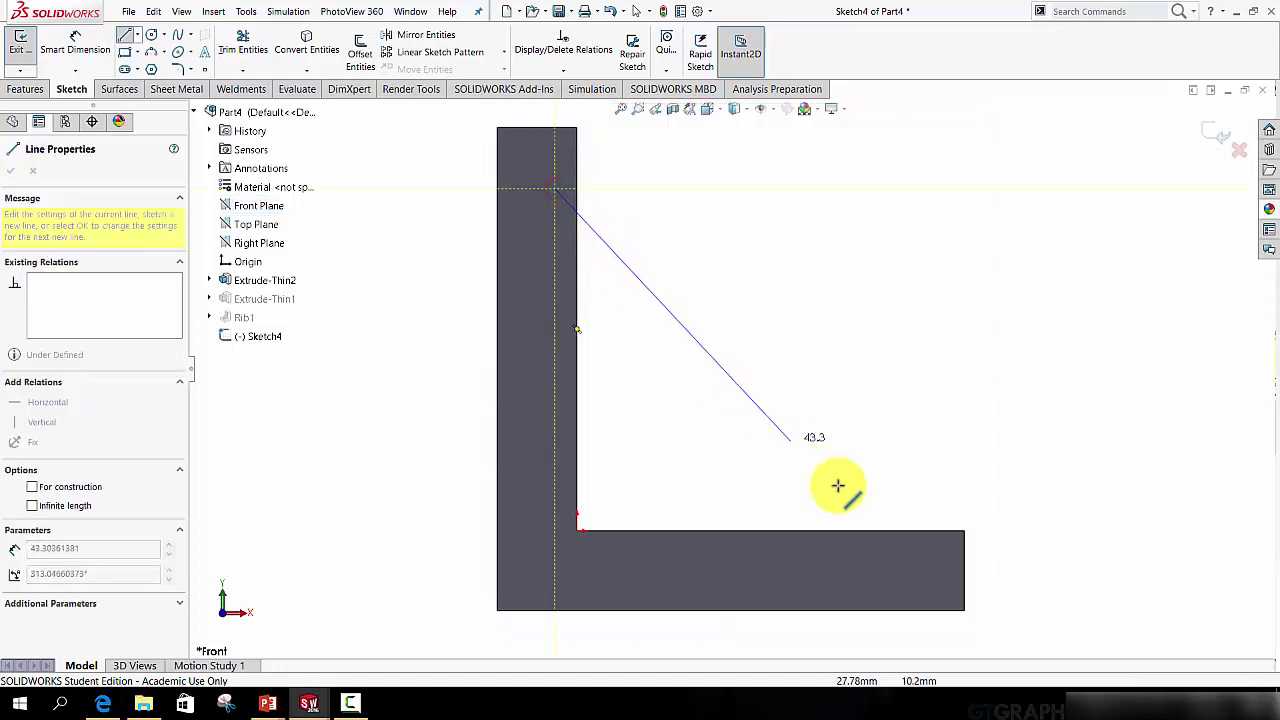
{"action": "left_click", "coordinate": [868, 543]}
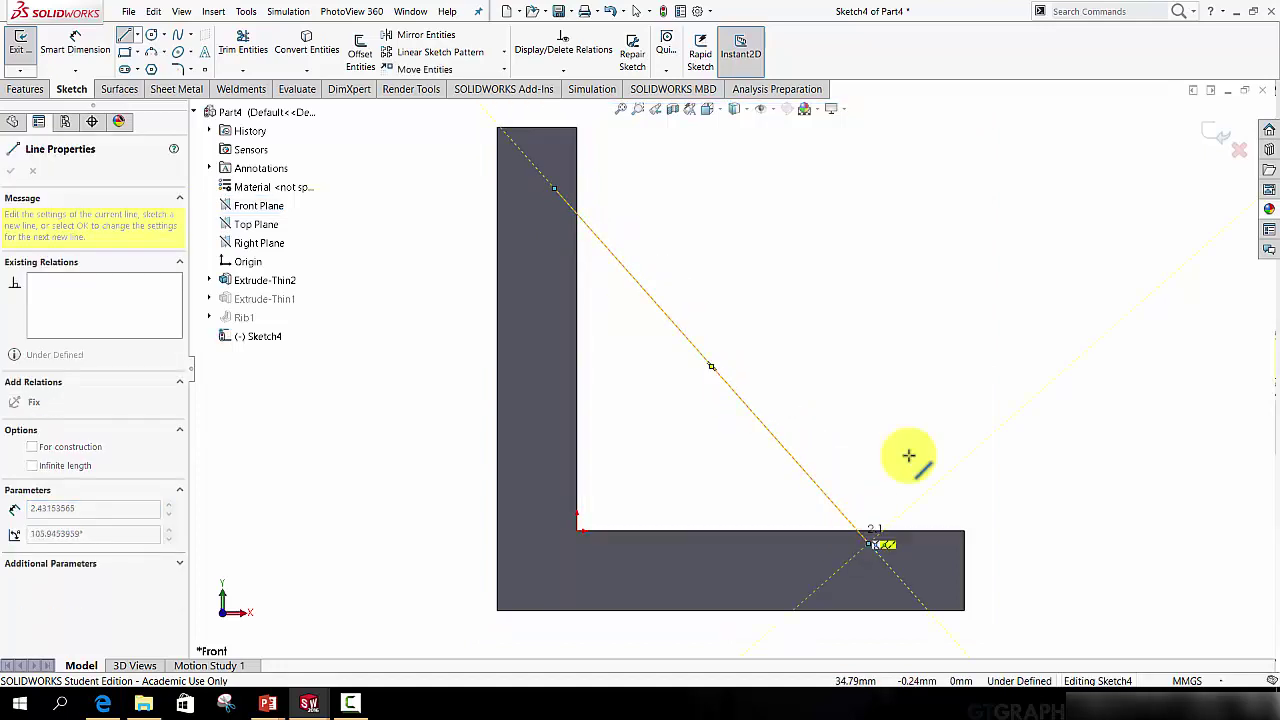
{"action": "left_click", "coordinate": [1213, 134]}
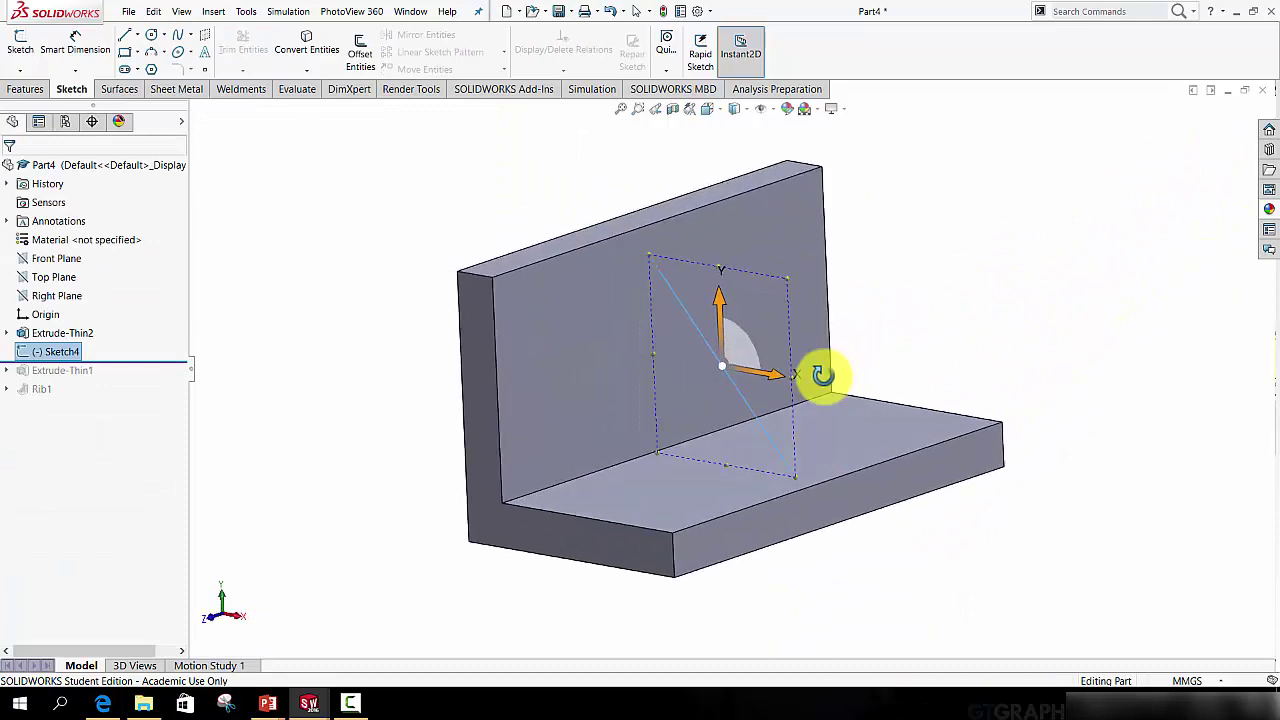
- Start a Rib feature from the diagonal sketch line and examine its thickness preview and extrusion direction
{"action": "left_click", "coordinate": [24, 90]}
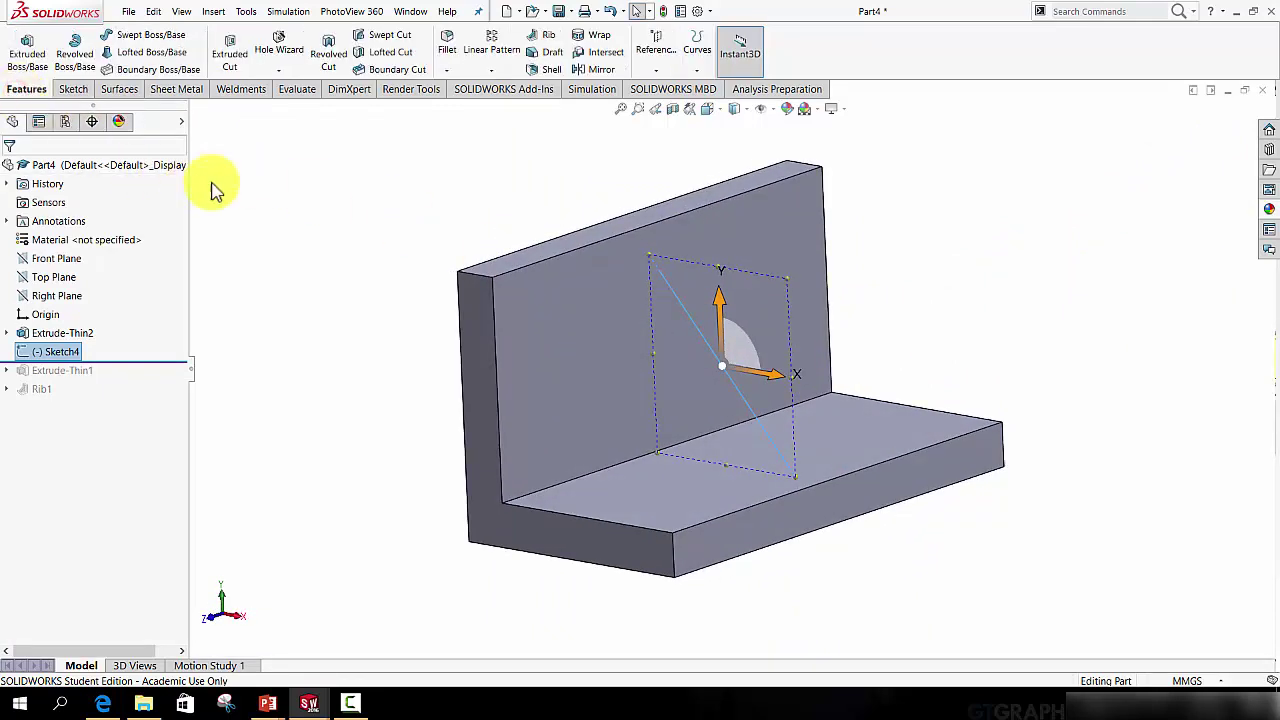
{"action": "left_click", "coordinate": [545, 40]}
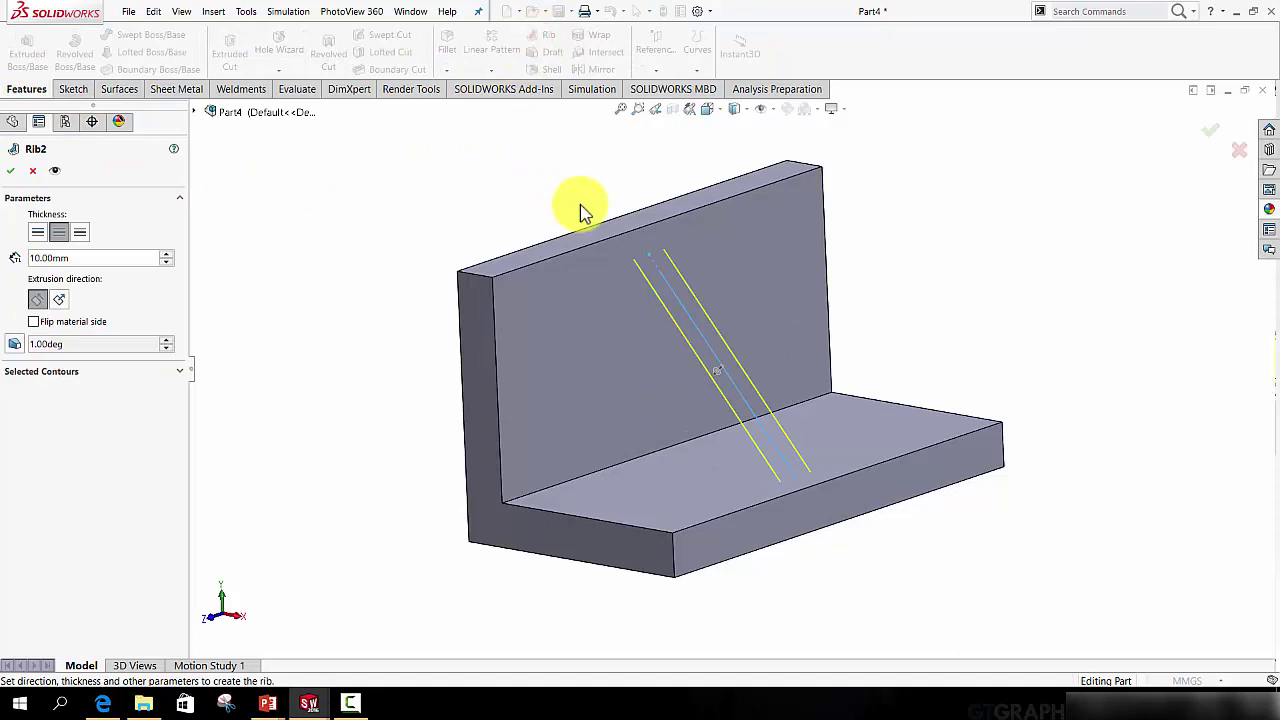
{"action": "middle_click_drag", "start_coordinate": [580, 204], "coordinate": [717, 391]}
{"action": "scroll", "coordinate": [737, 371], "scroll_direction": "down", "scroll_amount": 5}
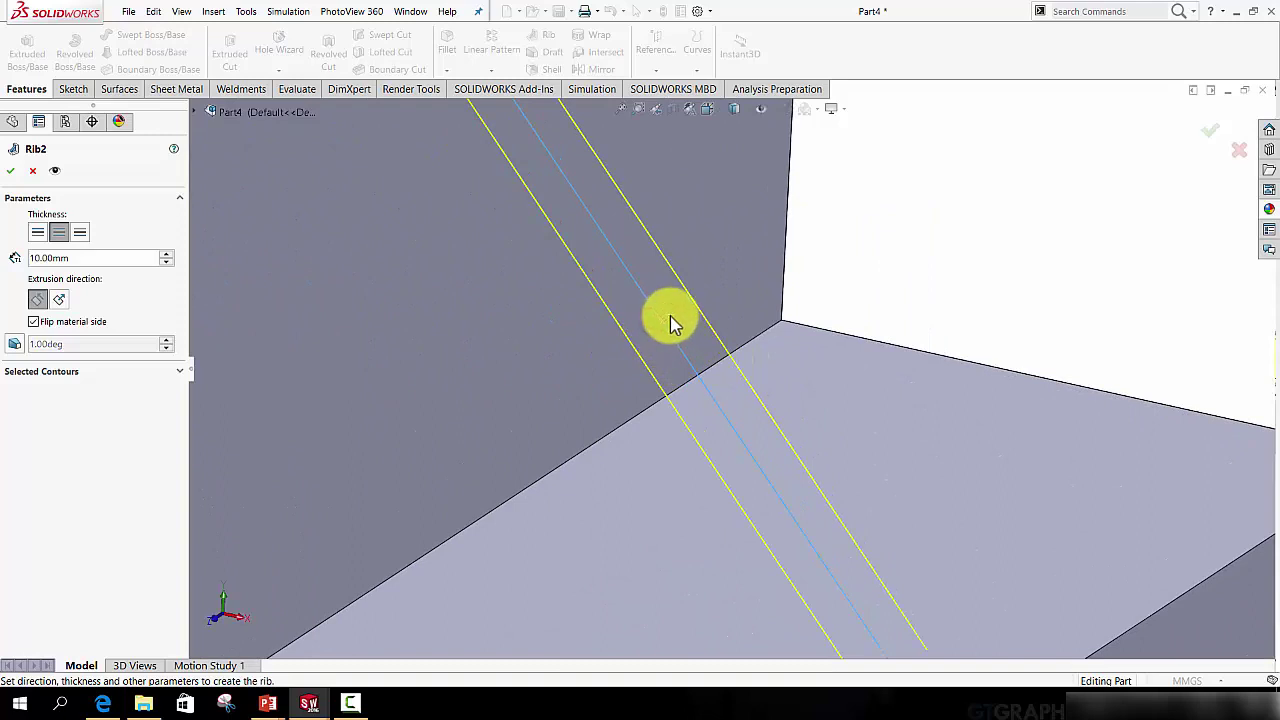
{"action": "scroll", "coordinate": [671, 340], "scroll_direction": "up", "scroll_amount": 6}
{"action": "middle_click_drag", "start_coordinate": [671, 351], "coordinate": [755, 350]}
{"action": "scroll", "coordinate": [755, 350], "scroll_direction": "down", "scroll_amount": 4}
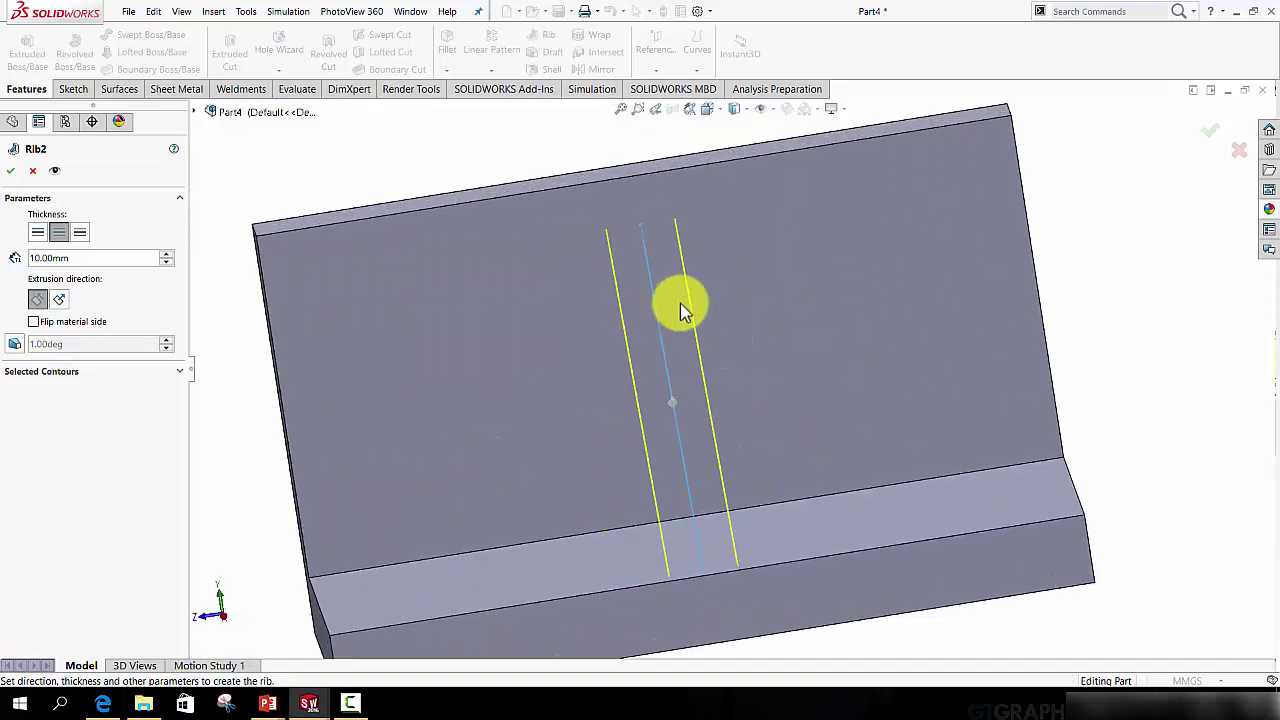
- Try a rib thickness of 20 mm and return it to 10 mm
{"action": "left_click", "coordinate": [170, 256]}
{"action": "left_click", "coordinate": [170, 256]}
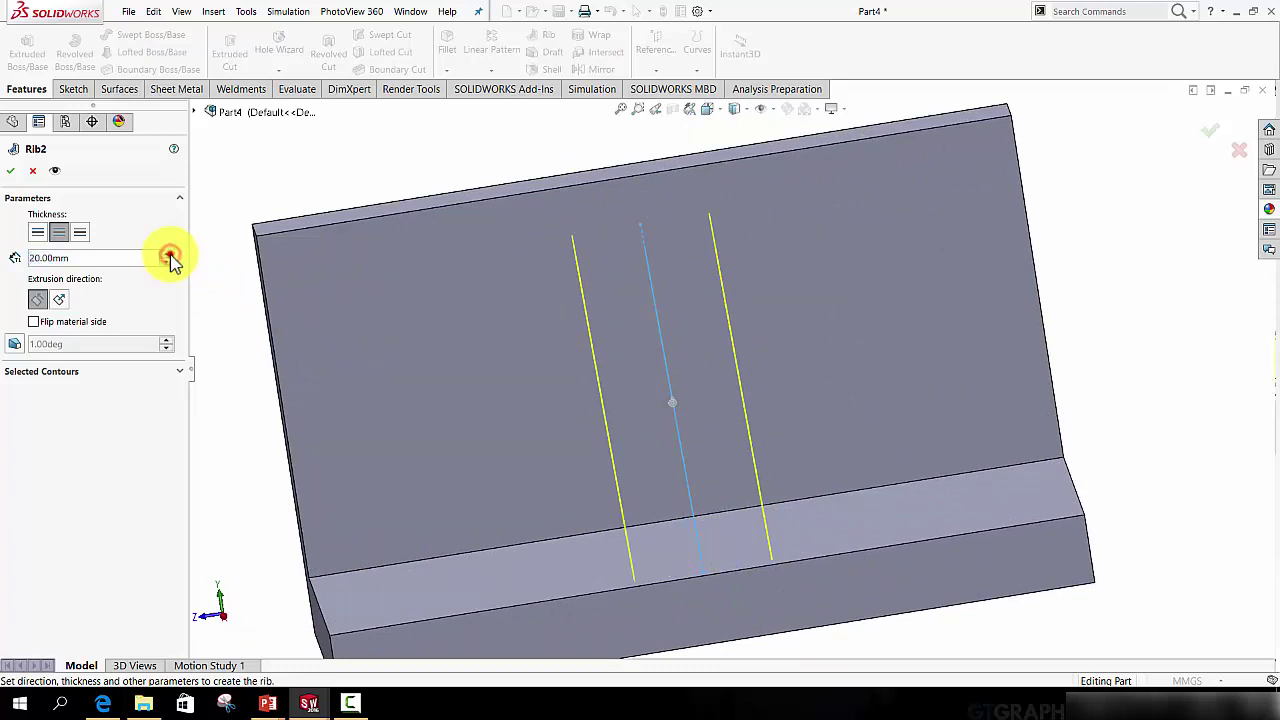
{"action": "left_click", "coordinate": [170, 262]}
{"action": "left_click", "coordinate": [170, 262]}
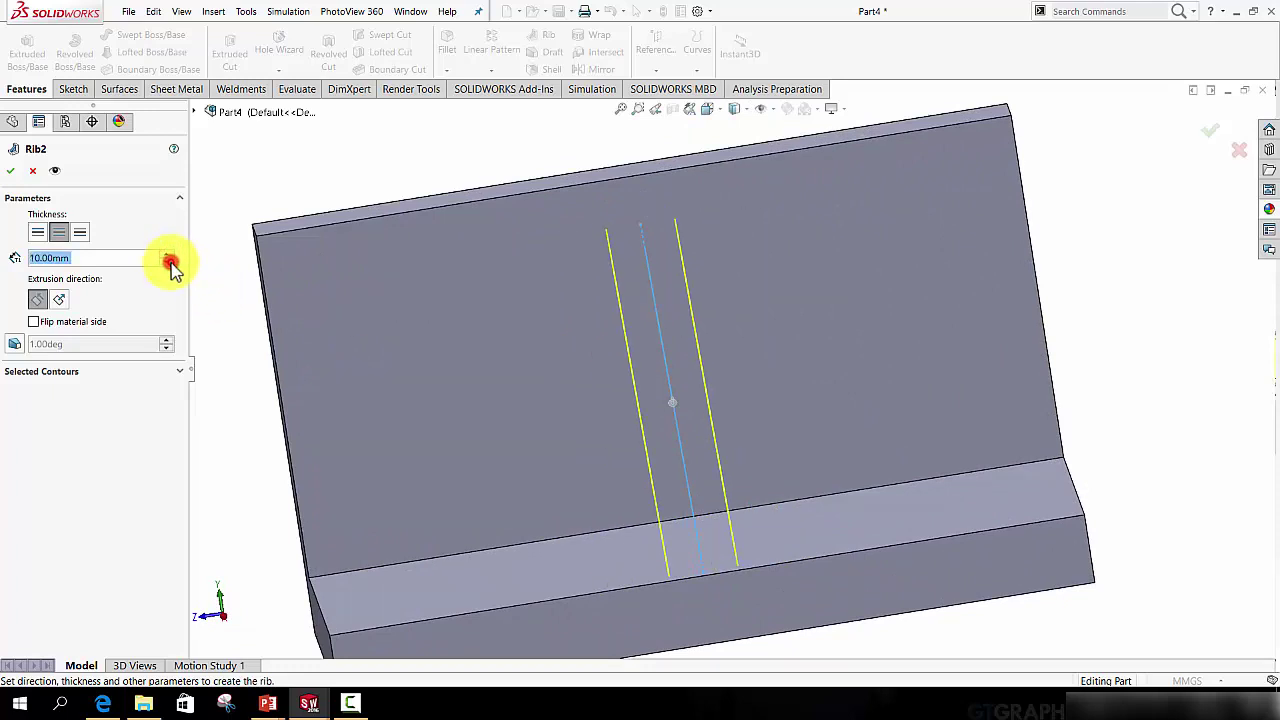
- Try a 1° draft on the rib, switch it off, and create the rib 10 mm thick
{"action": "left_click", "coordinate": [14, 345]}
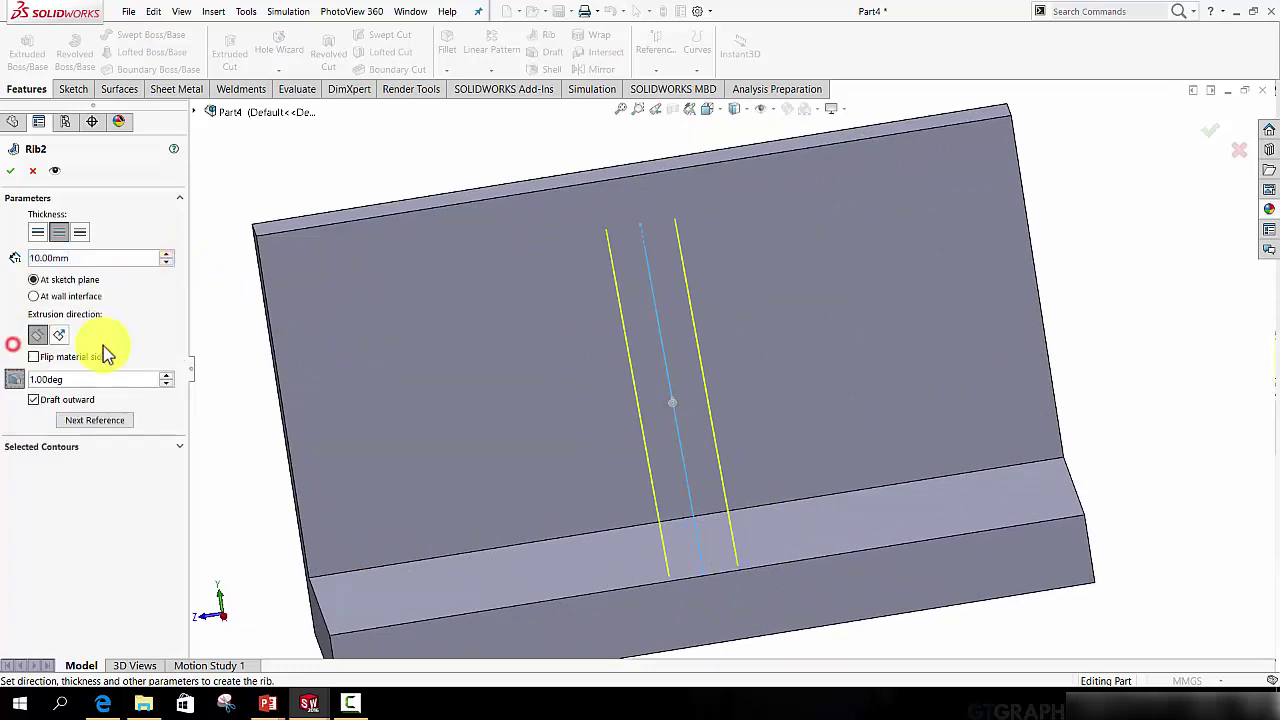
{"action": "left_click", "coordinate": [14, 380]}
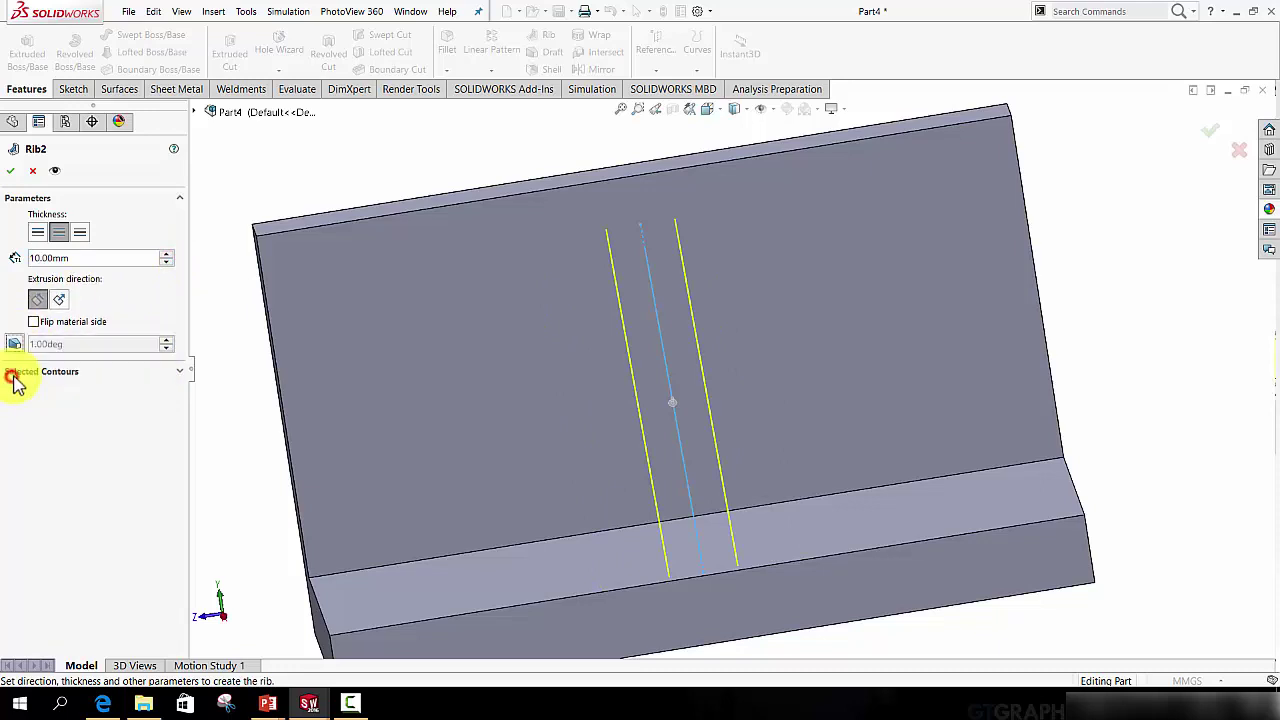
{"action": "middle_click_drag", "start_coordinate": [508, 382], "coordinate": [563, 343]}
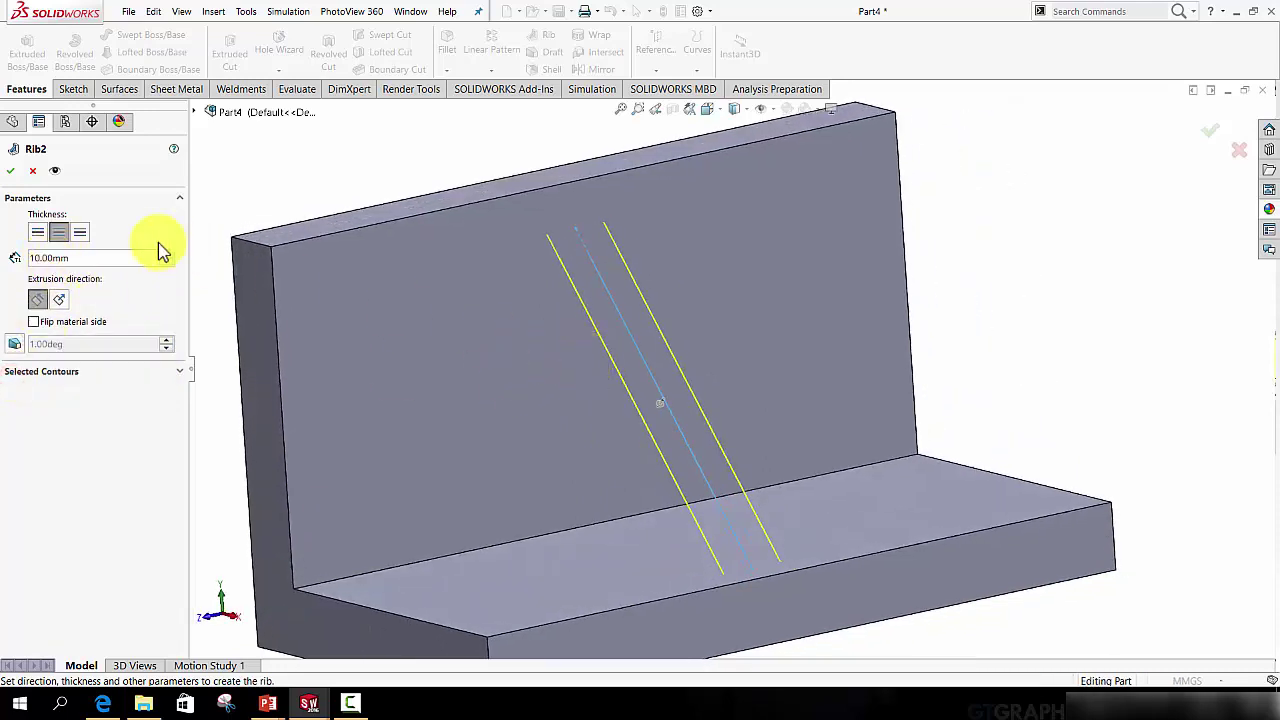
{"action": "left_click", "coordinate": [15, 172]}
{"action": "scroll", "coordinate": [637, 423], "scroll_direction": "up", "scroll_amount": 3}
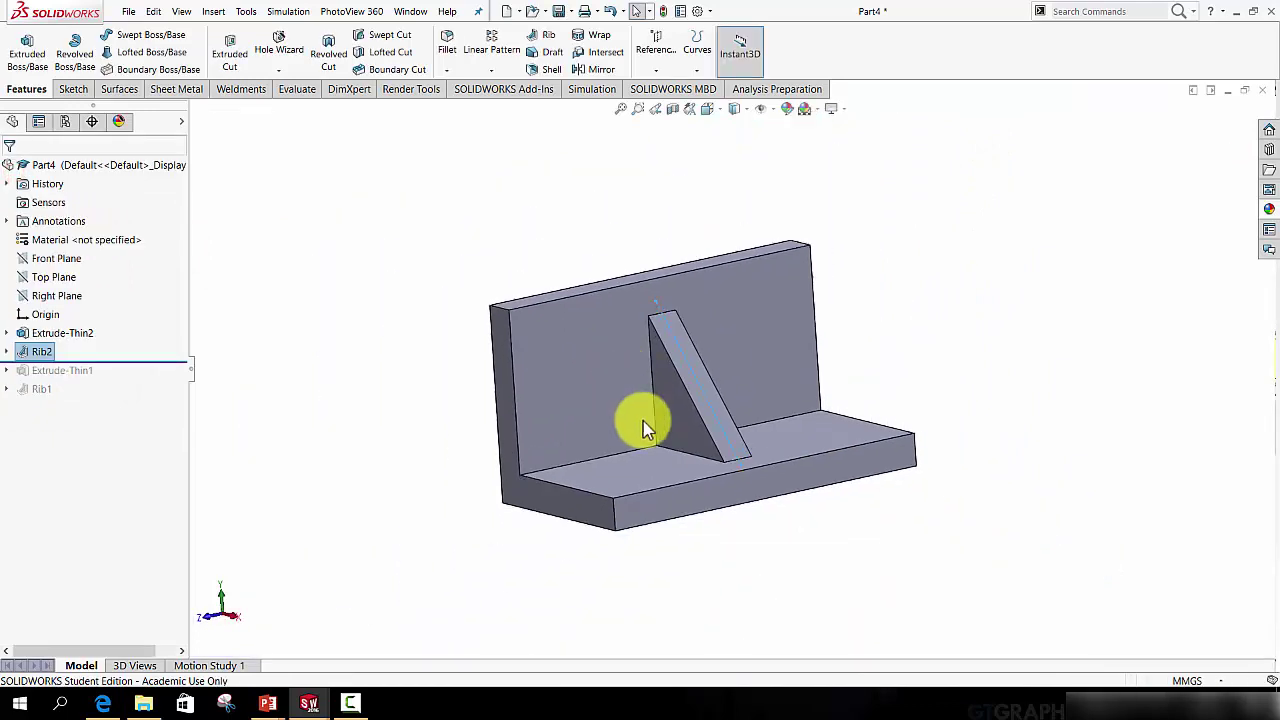
{"action": "middle_click_drag", "start_coordinate": [637, 423], "coordinate": [670, 435]}
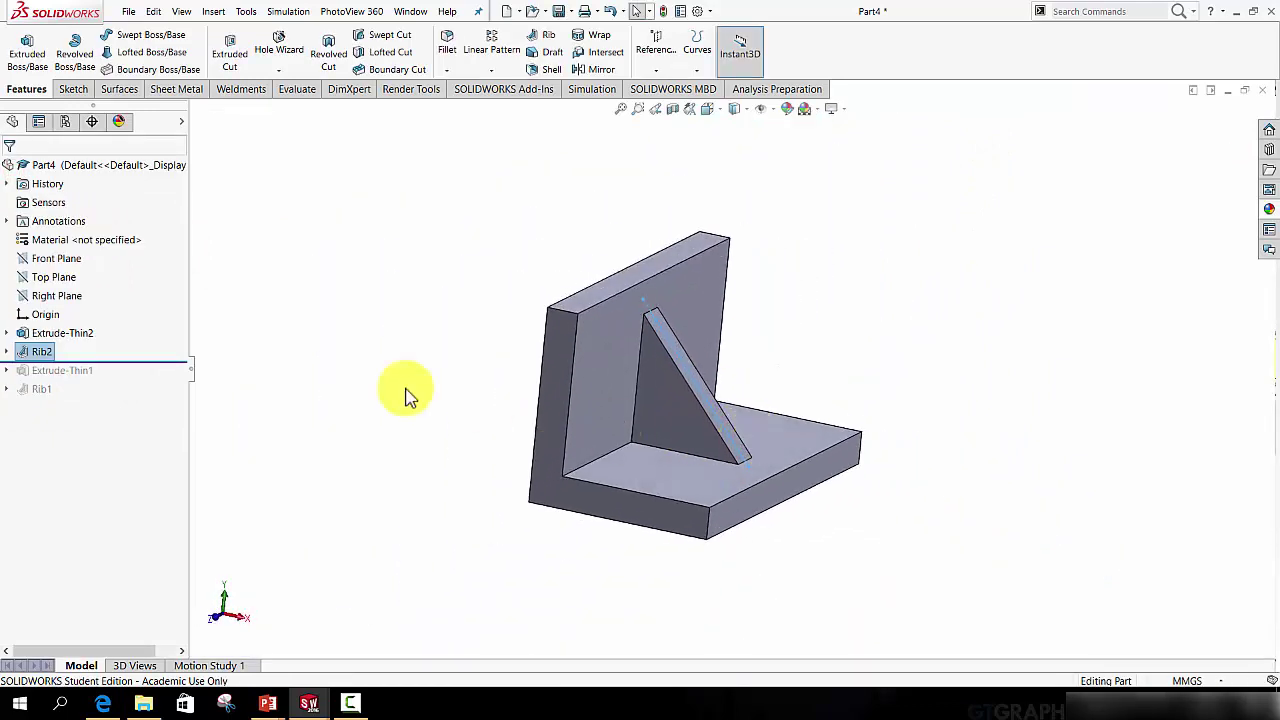
{"action": "right_click", "coordinate": [45, 355]}
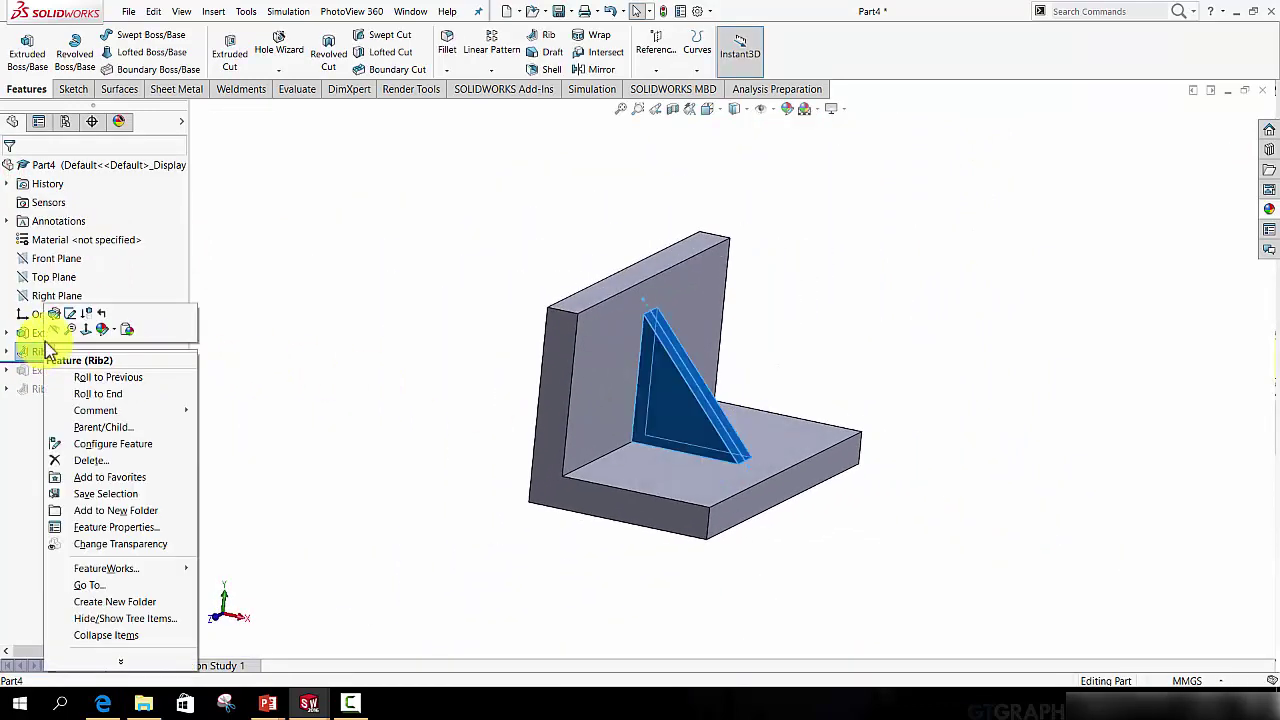
{"action": "left_click", "coordinate": [54, 318]}
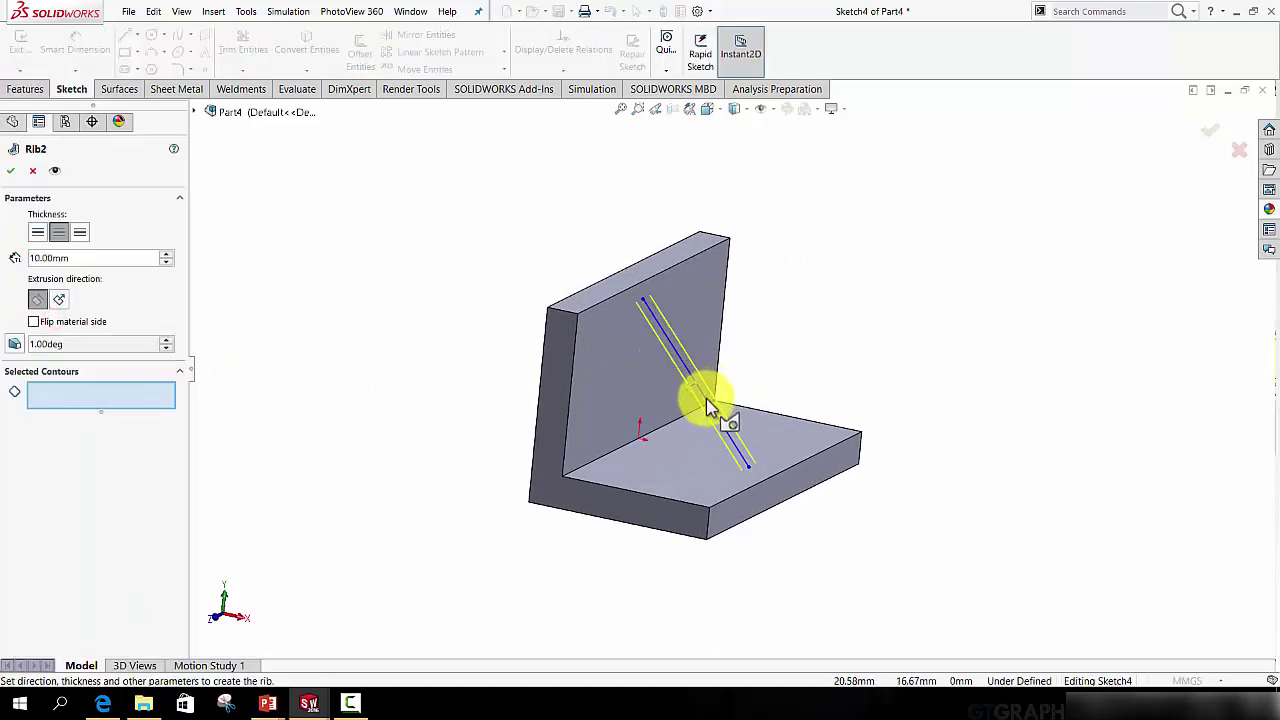
{"action": "left_click", "coordinate": [14, 172]}
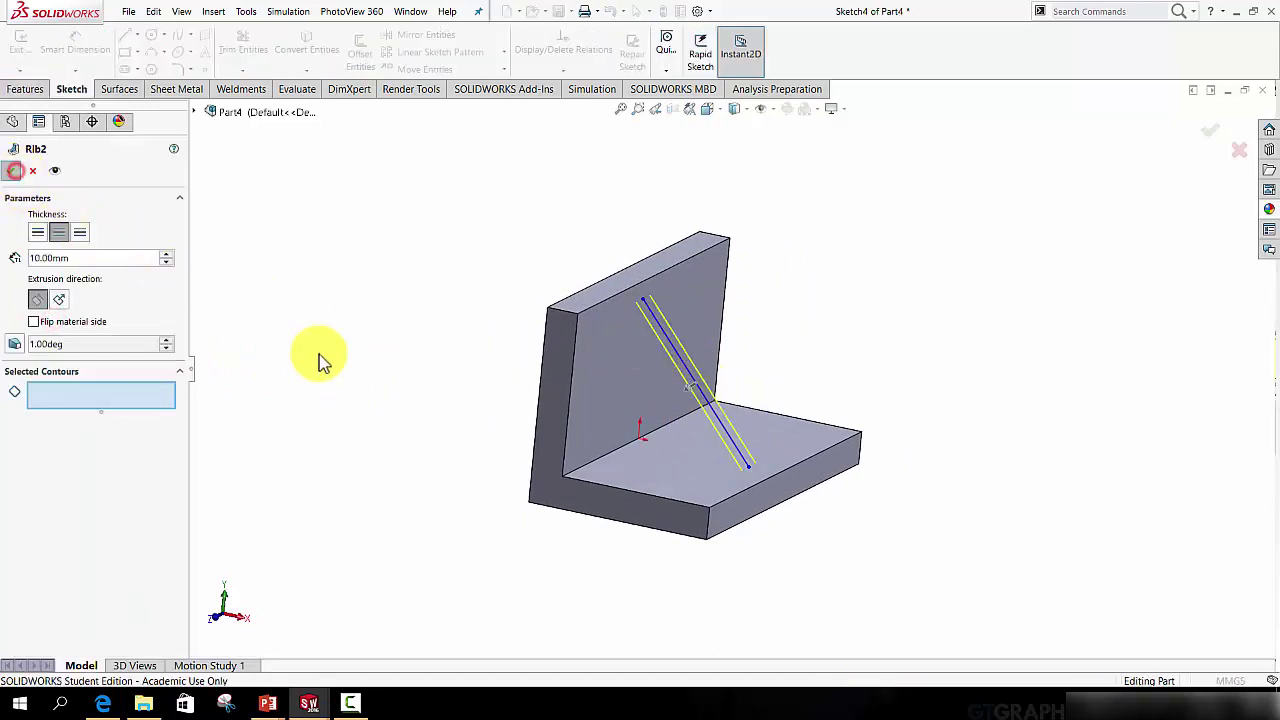
- Open the rib's sketch for editing and delete its diagonal line
{"action": "right_click", "coordinate": [30, 356]}
{"action": "left_click", "coordinate": [57, 320]}
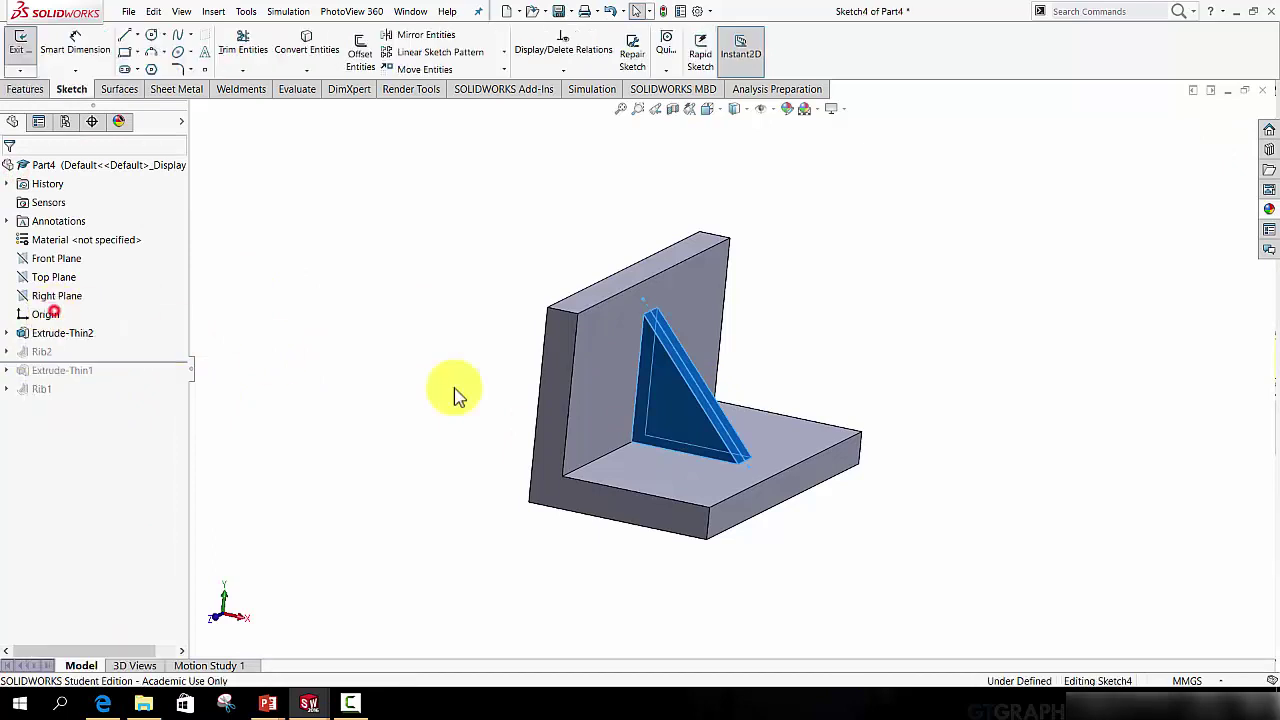
{"action": "scroll", "coordinate": [712, 400], "scroll_direction": "down", "scroll_amount": 5}
{"action": "left_click", "coordinate": [712, 388]}
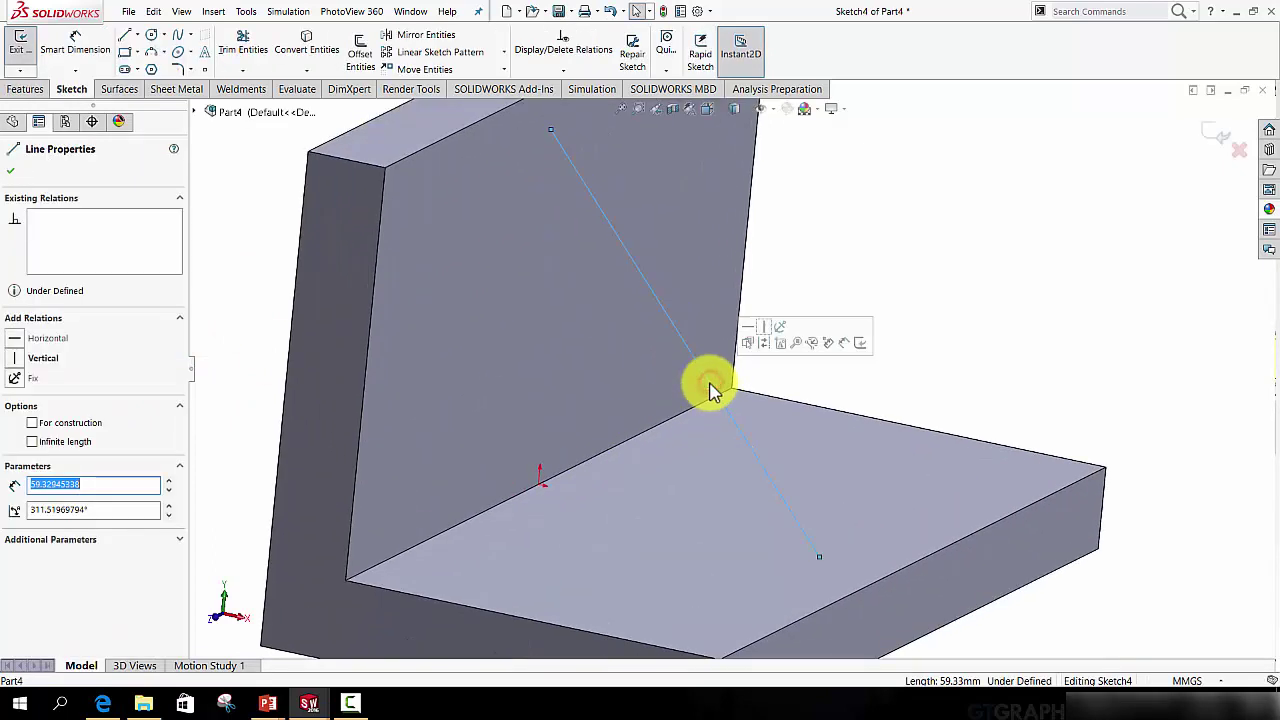
{"action": "key", "text": "Delete"}
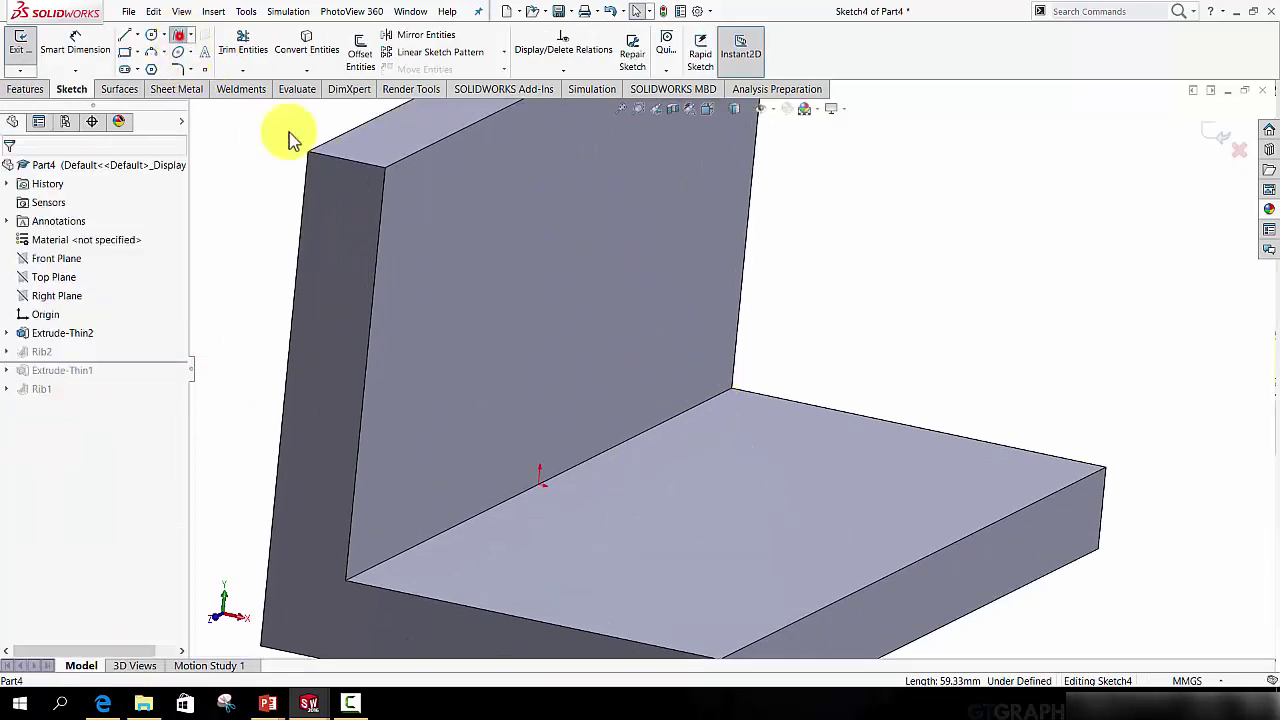
- Sketch a wavy five-point spline from inside the upright wall to inside the base, and exit the sketch to rebuild the rib
{"action": "key", "text": "space"}
{"action": "left_click", "coordinate": [623, 377]}
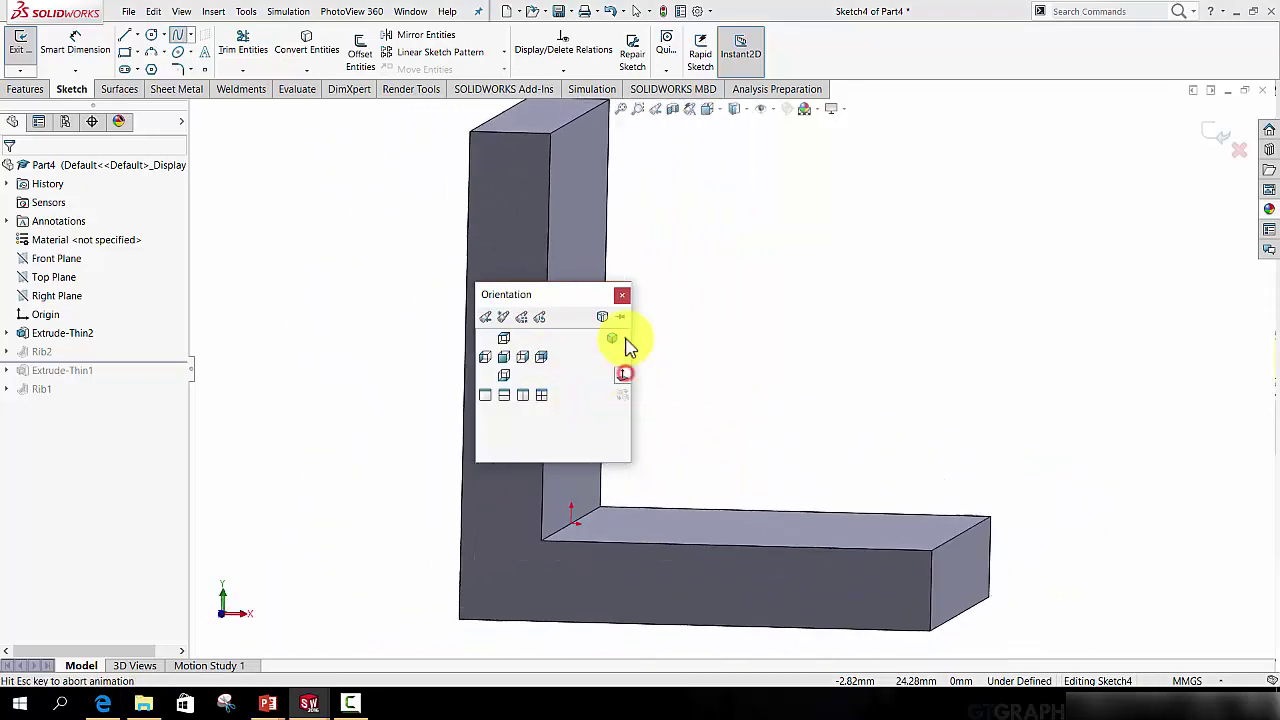
{"action": "left_click", "coordinate": [571, 221]}
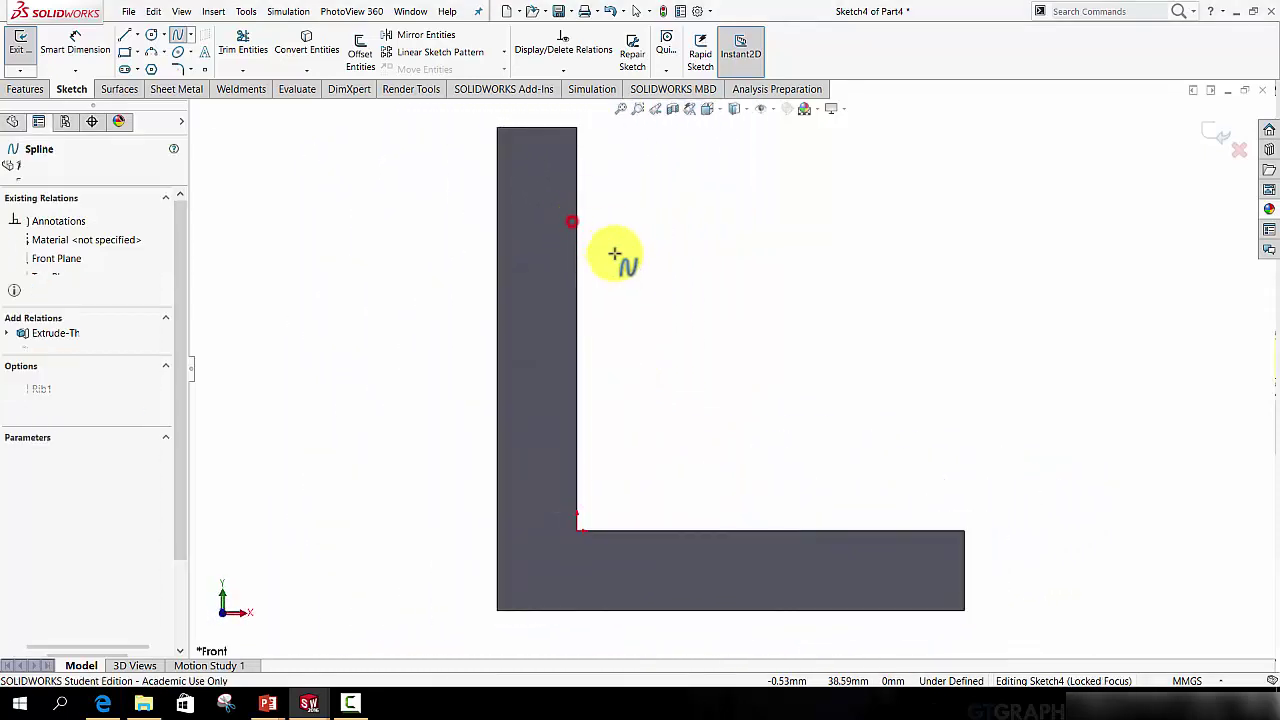
{"action": "left_click", "coordinate": [675, 364]}
{"action": "left_click", "coordinate": [778, 364]}
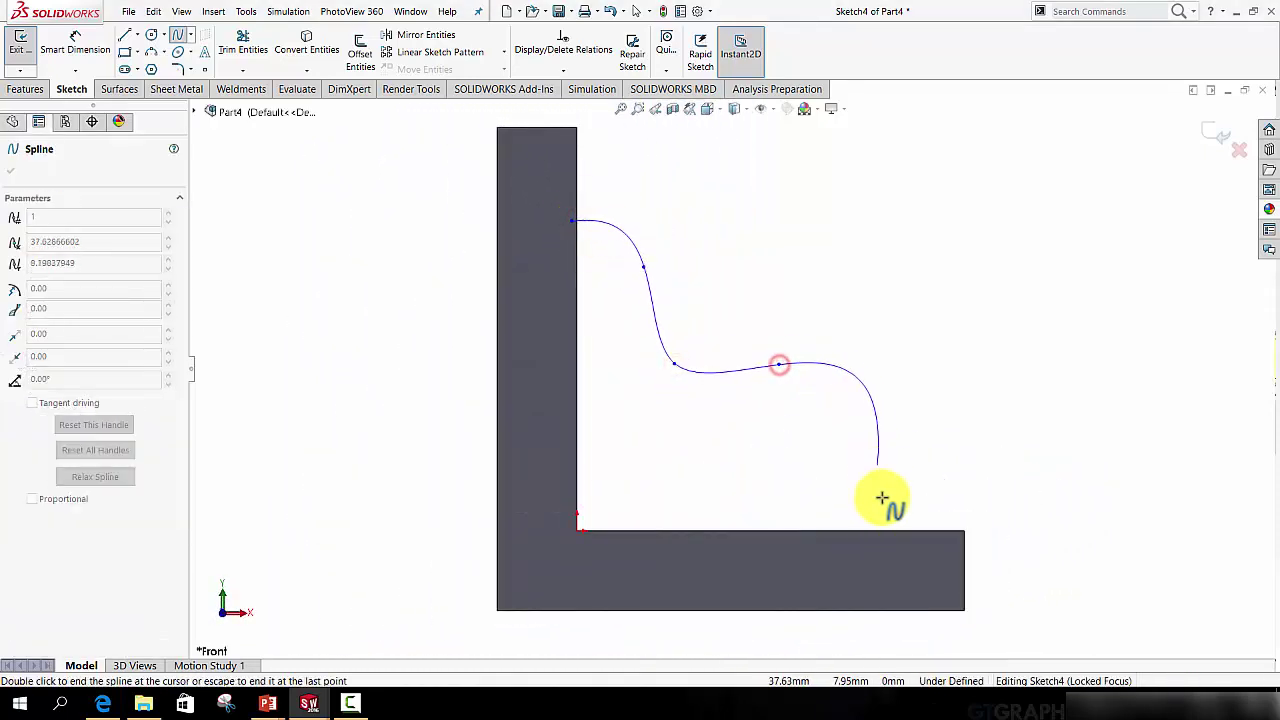
{"action": "right_click", "coordinate": [888, 557]}
{"action": "left_click", "coordinate": [926, 563]}
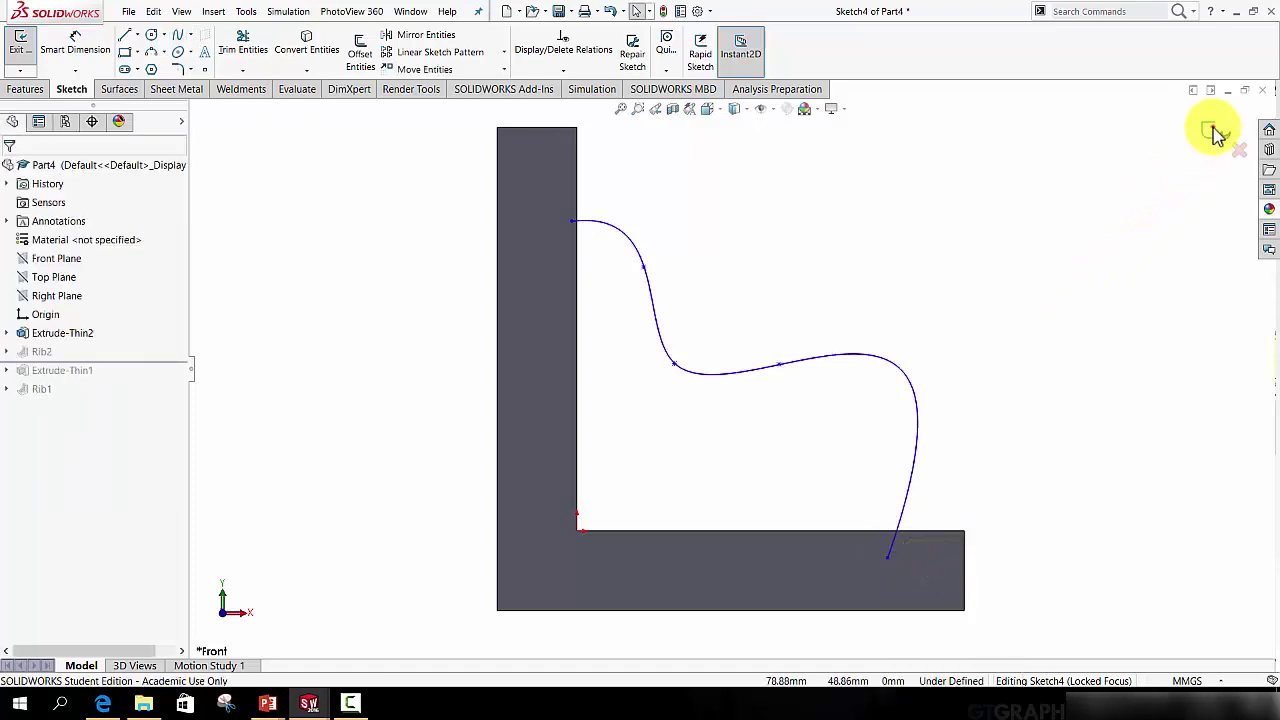
{"action": "left_click", "coordinate": [1213, 129]}
{"action": "mouse_move", "coordinate": [923, 331]}
{"action": "middle_mouse_down"}
{"action": "mouse_move", "coordinate": [811, 354]}
{"action": "mouse_move", "coordinate": [804, 417]}
{"action": "mouse_move", "coordinate": [834, 443]}
{"action": "mouse_move", "coordinate": [820, 509]}
{"action": "mouse_move", "coordinate": [829, 437]}
{"action": "mouse_move", "coordinate": [818, 411]}
{"action": "middle_mouse_up"}
{"action": "scroll", "coordinate": [812, 418], "scroll_direction": "up", "scroll_amount": 5}
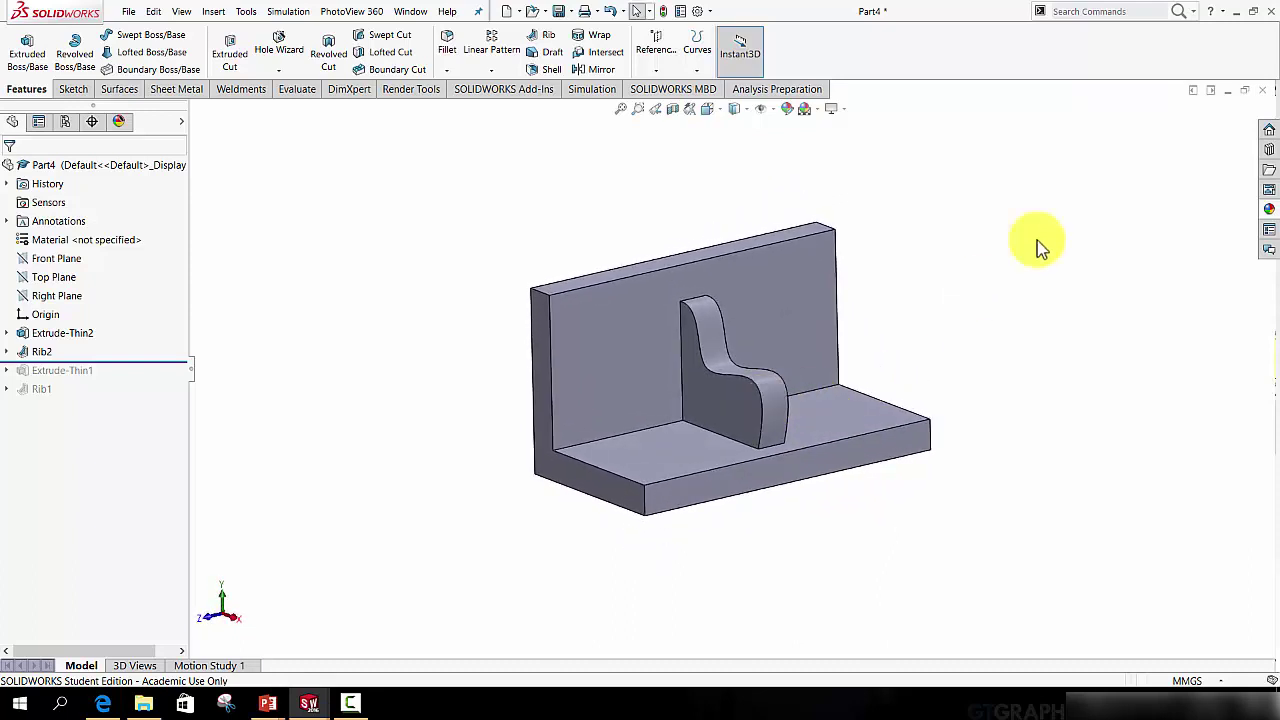
- Switch to the Video Blender part and examine the jug's open interior from above
{"action": "left_click", "coordinate": [1230, 90]}
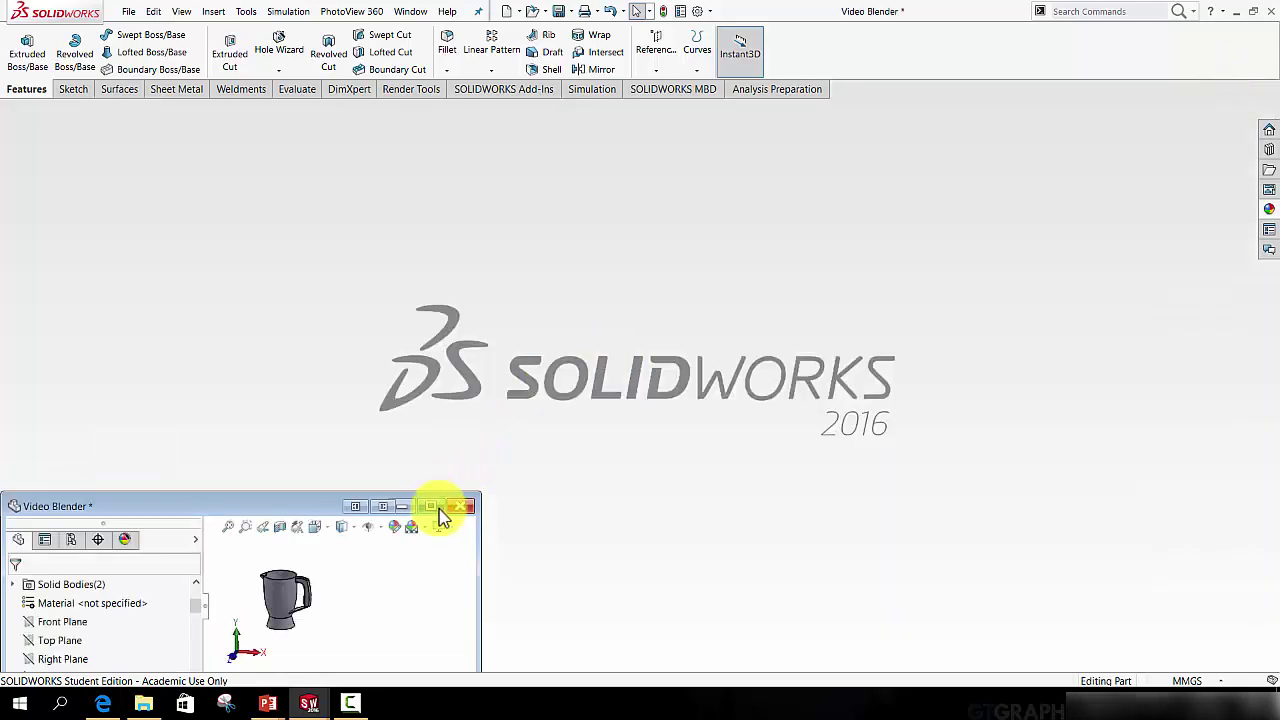
{"action": "left_click", "coordinate": [437, 507]}
{"action": "scroll", "coordinate": [829, 329], "scroll_direction": "up", "scroll_amount": 1}
{"action": "scroll", "coordinate": [775, 369], "scroll_direction": "down", "scroll_amount": 5}
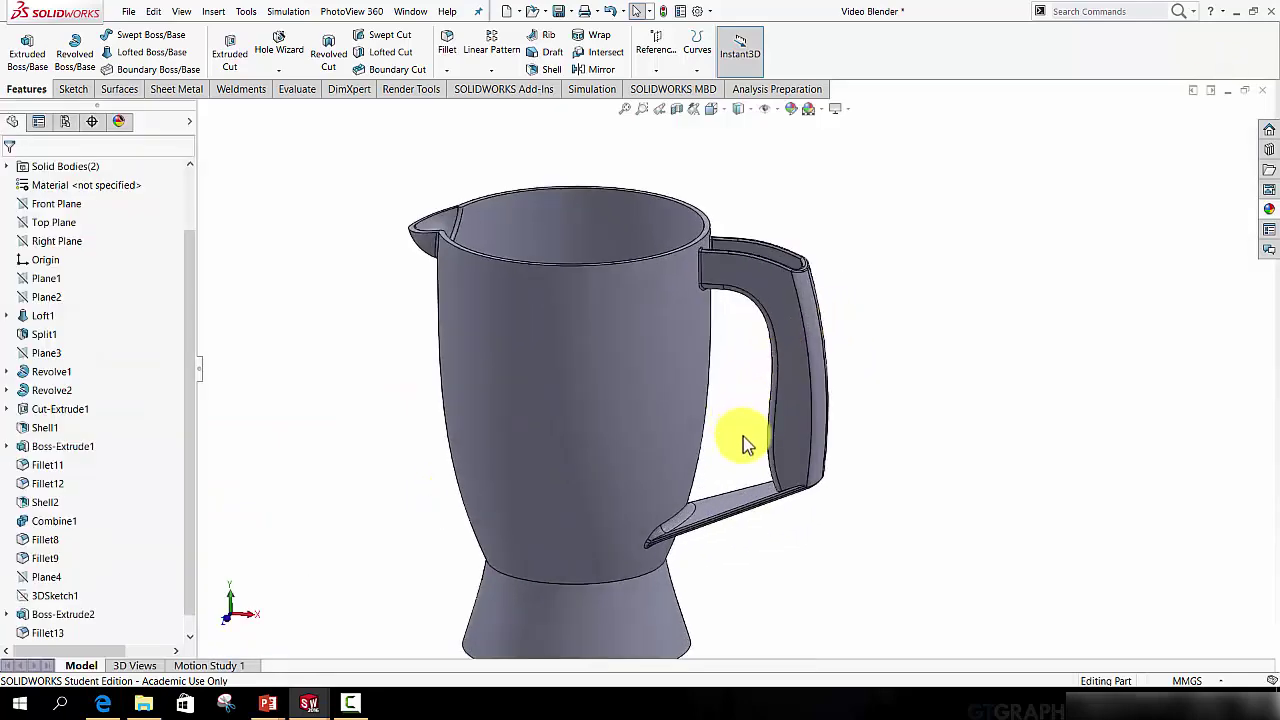
{"action": "middle_click_drag", "start_coordinate": [743, 436], "coordinate": [770, 615]}
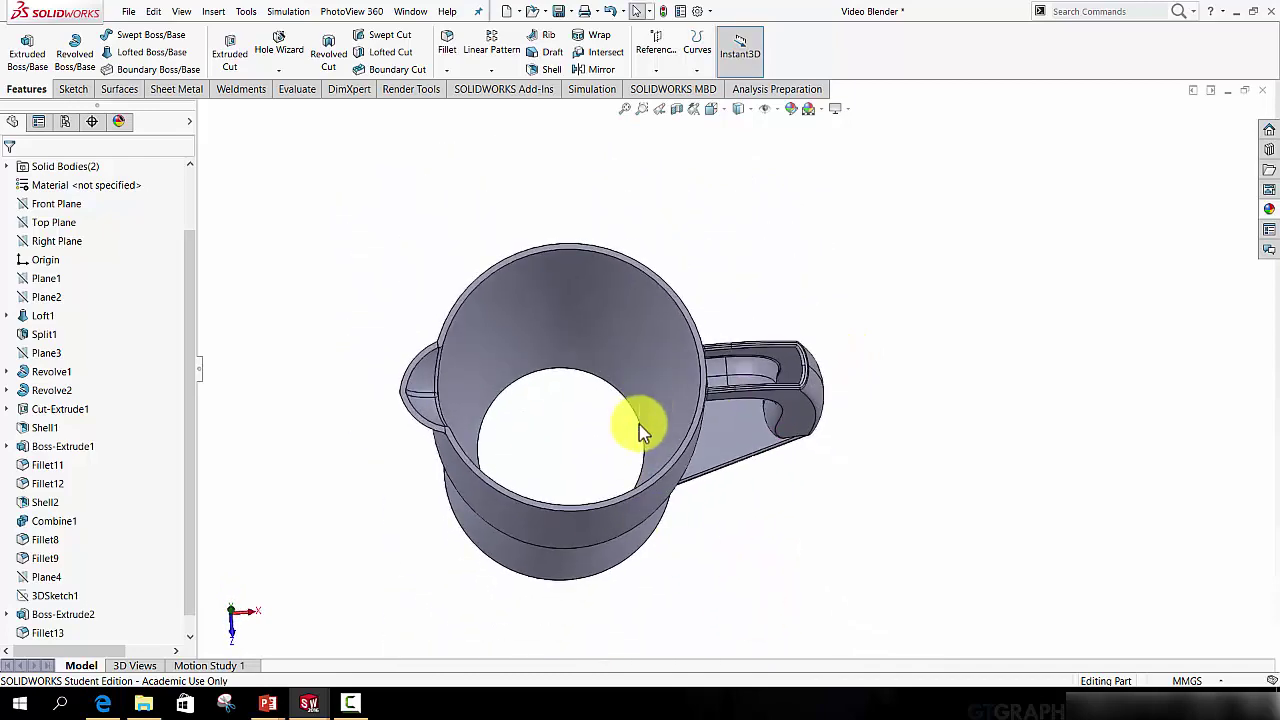
{"action": "middle_click_drag", "start_coordinate": [641, 432], "coordinate": [604, 282]}
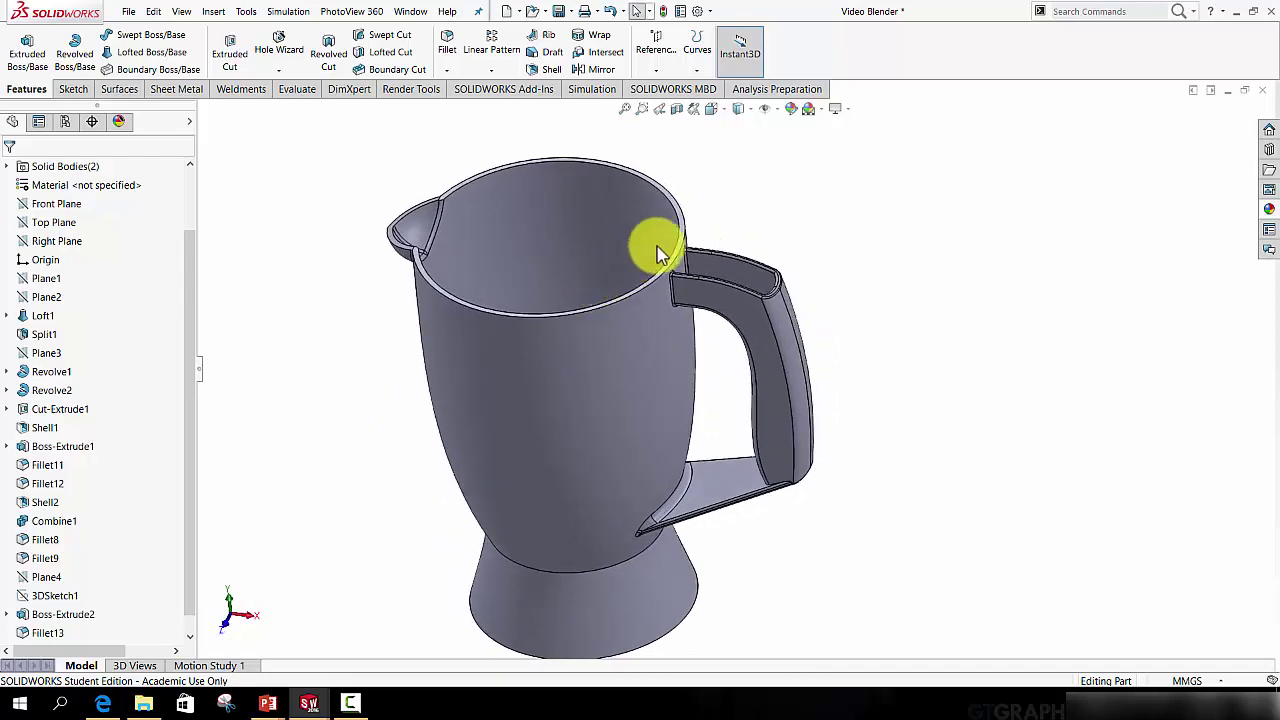
- Apply a section view that cuts the blender jug lengthwise through its spout and handle
{"action": "left_click", "coordinate": [679, 110]}
{"action": "left_click", "coordinate": [1211, 133]}
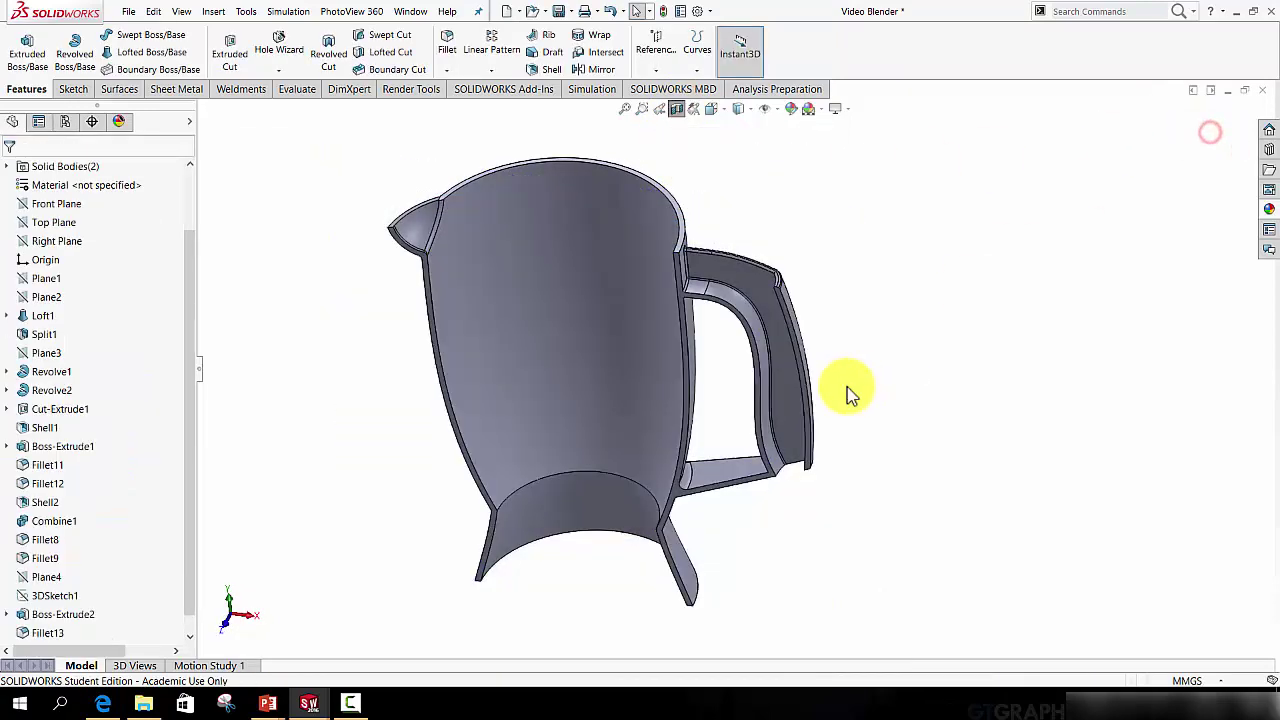
{"action": "scroll", "coordinate": [849, 394], "scroll_direction": "up", "scroll_amount": 3}
{"action": "middle_click_drag", "start_coordinate": [802, 273], "coordinate": [742, 340]}
- Sketch a spline on the Front Plane from the jug wall just below the spout down to the wall's junction with the base
{"action": "left_click", "coordinate": [71, 89]}
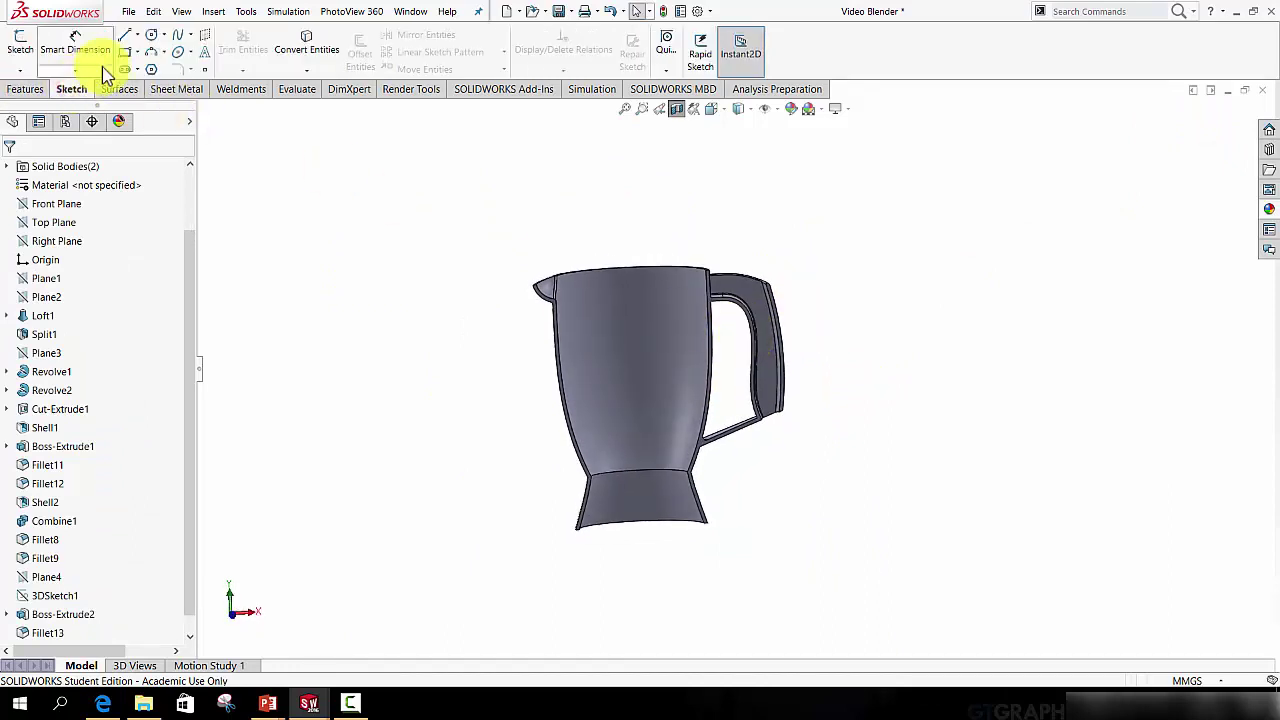
{"action": "left_click", "coordinate": [176, 42]}
{"action": "left_click", "coordinate": [205, 111]}
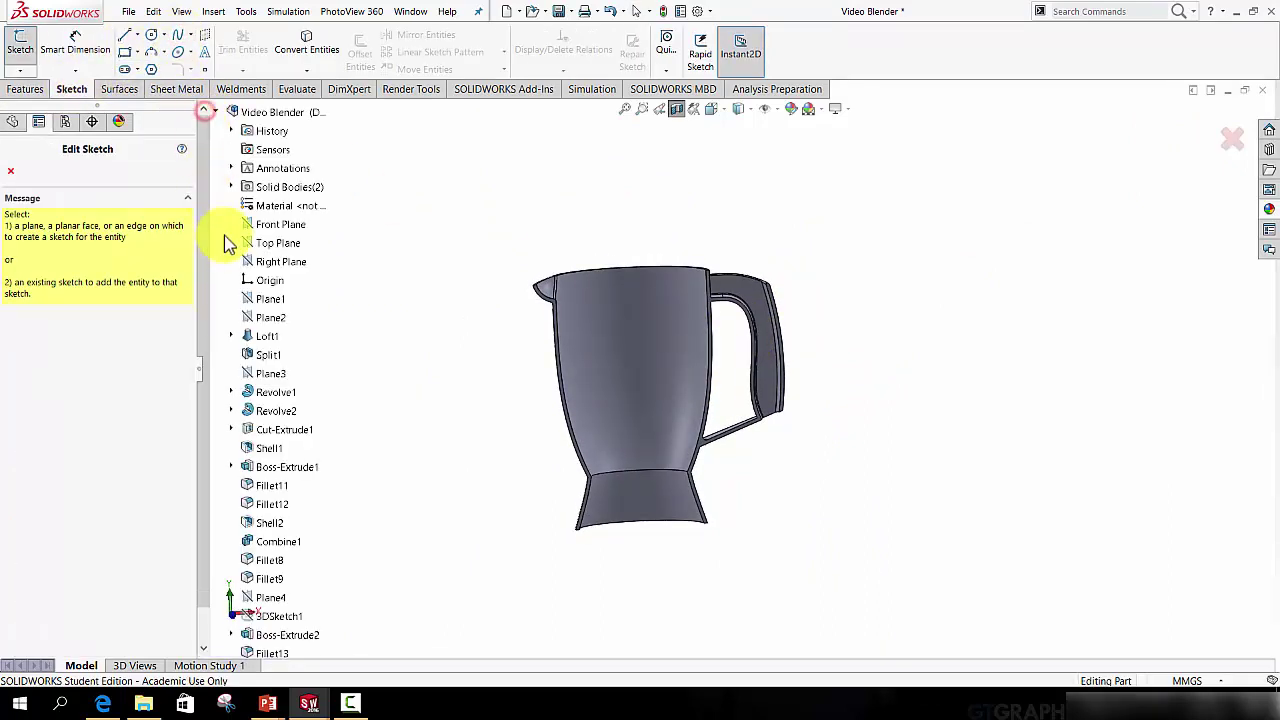
{"action": "left_click", "coordinate": [262, 225]}
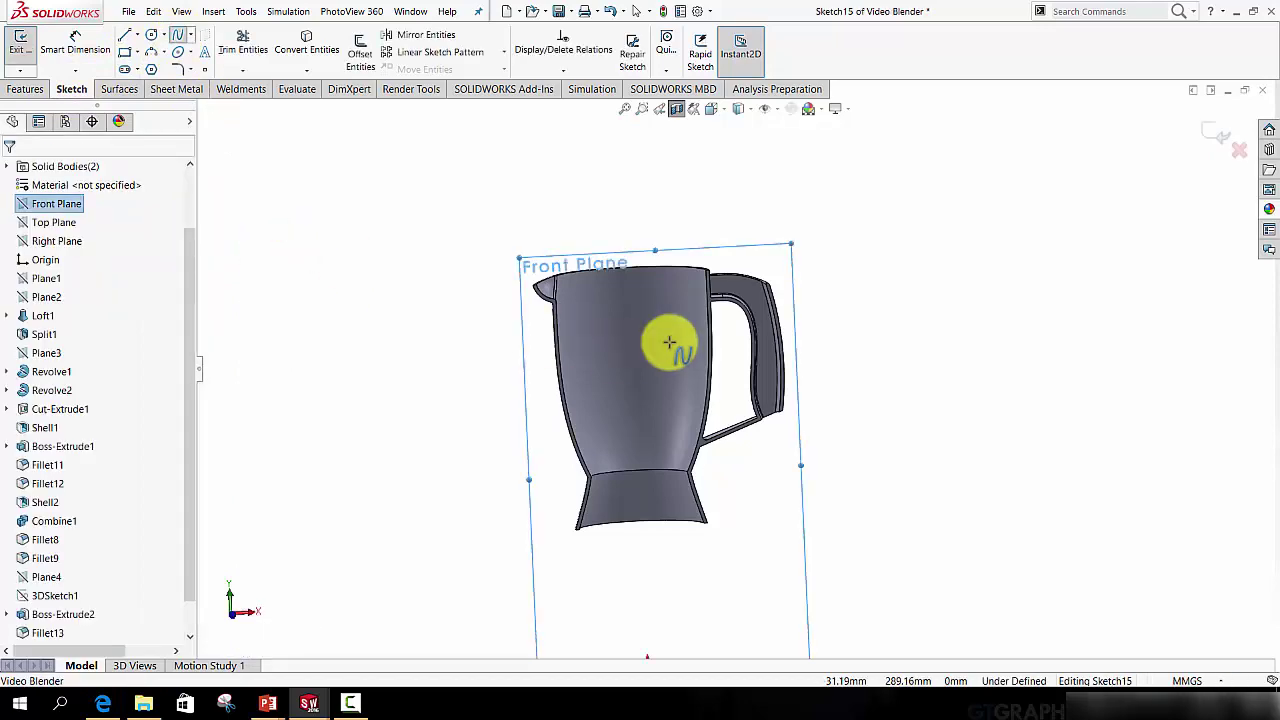
{"action": "middle_click_drag", "start_coordinate": [659, 337], "coordinate": [655, 368]}
{"action": "key", "text": "space"}
{"action": "left_click", "coordinate": [738, 451]}
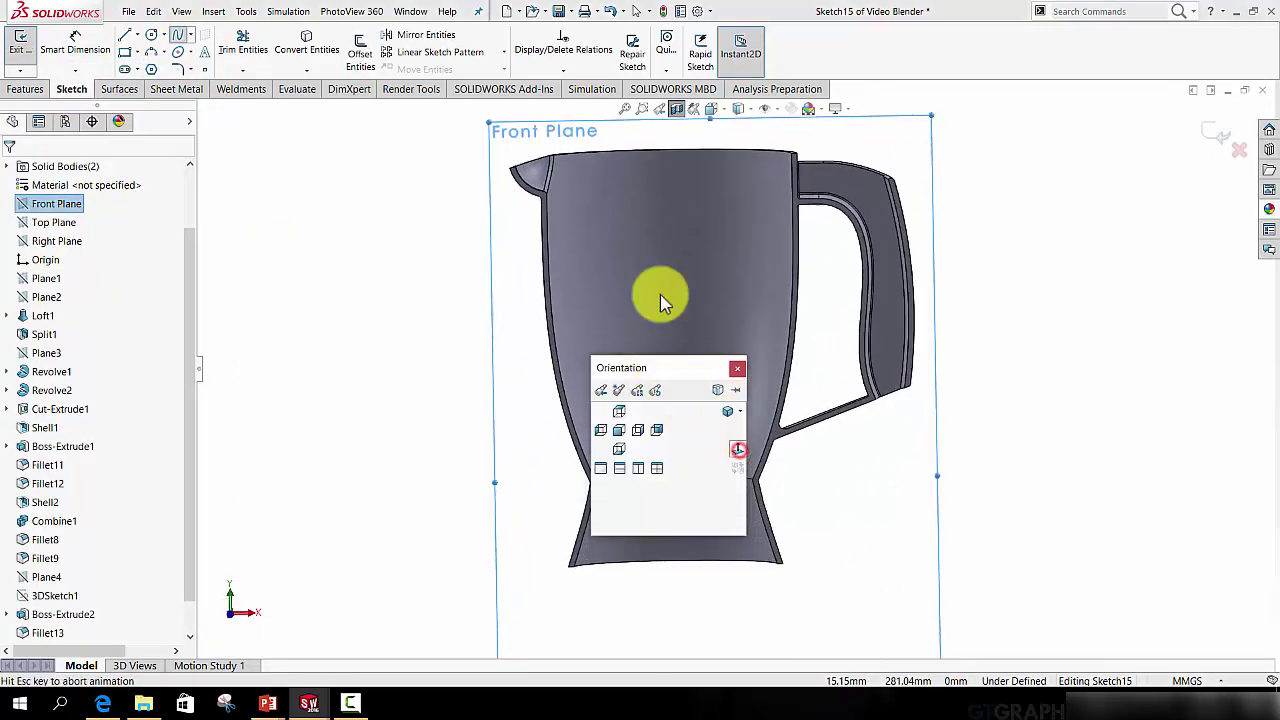
{"action": "scroll", "coordinate": [561, 203], "scroll_direction": "down", "scroll_amount": 4}
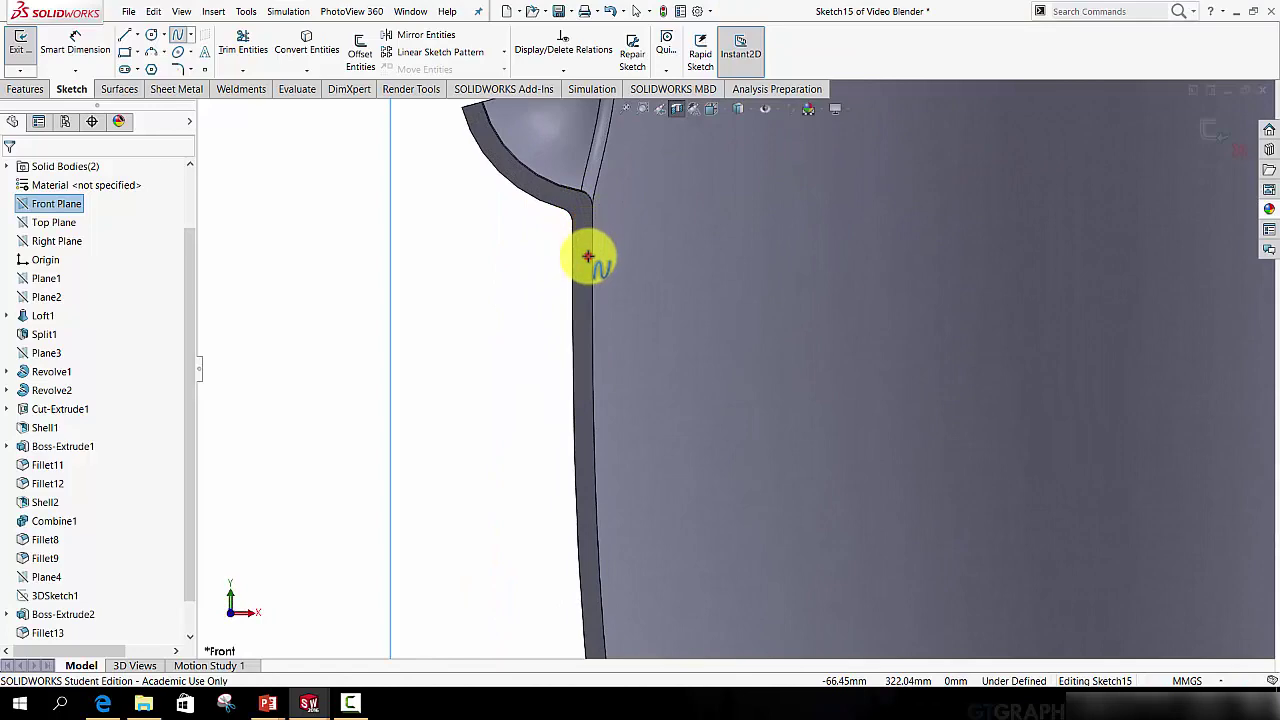
{"action": "left_click", "coordinate": [588, 257]}
{"action": "scroll", "coordinate": [651, 377], "scroll_direction": "up", "scroll_amount": 5}
{"action": "scroll", "coordinate": [720, 460], "scroll_direction": "up", "scroll_amount": 2}
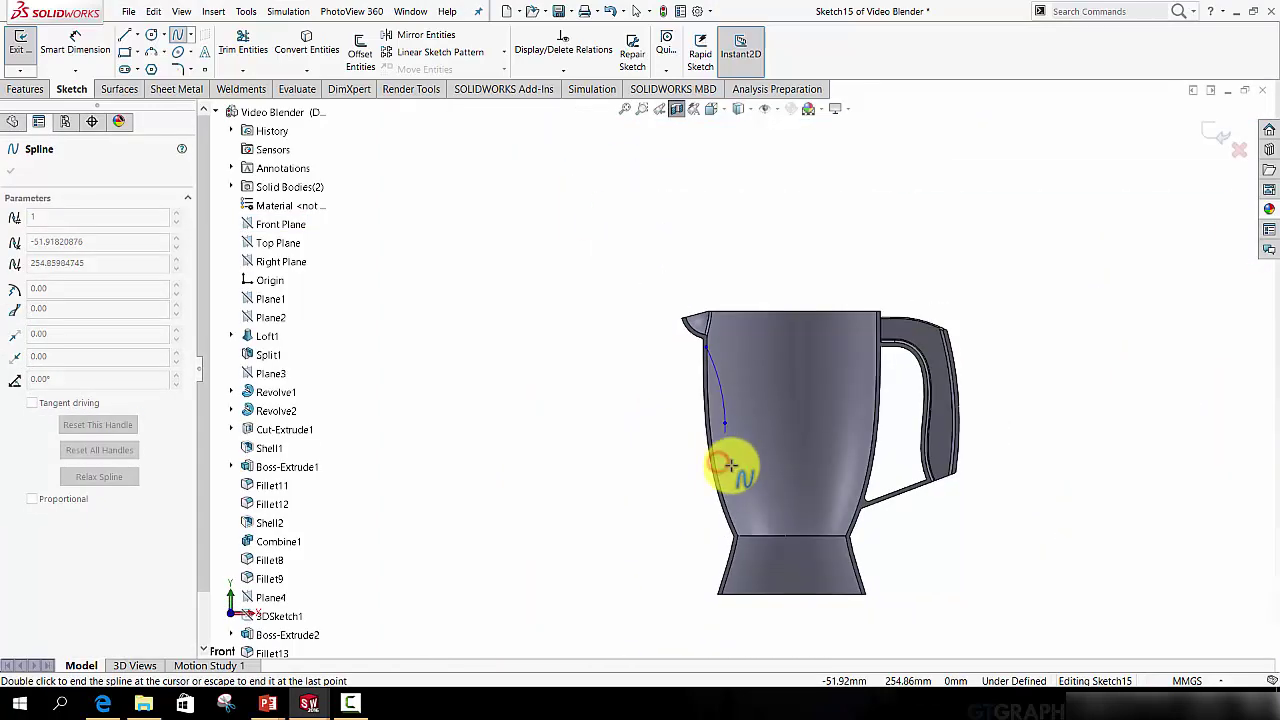
{"action": "scroll", "coordinate": [734, 480], "scroll_direction": "down", "scroll_amount": 3}
{"action": "left_click", "coordinate": [737, 503]}
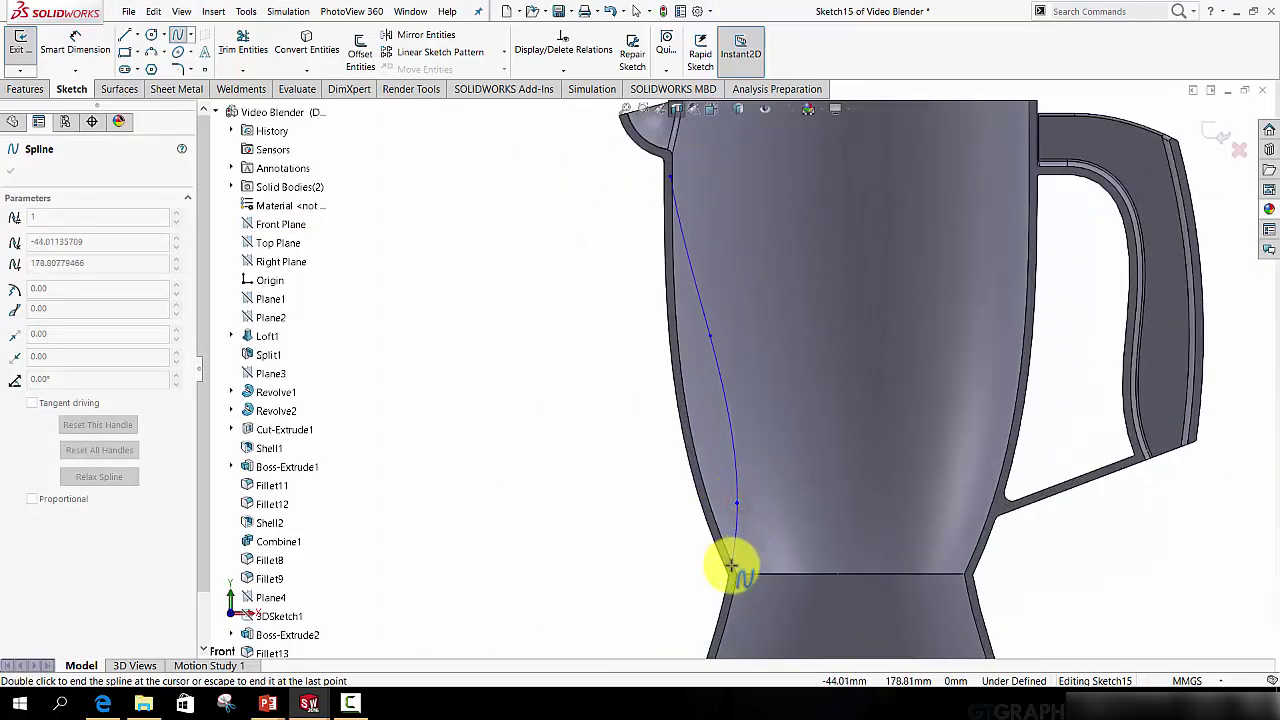
{"action": "right_click", "coordinate": [732, 566]}
{"action": "left_click", "coordinate": [763, 575]}
{"action": "scroll", "coordinate": [788, 440], "scroll_direction": "up", "scroll_amount": 2}
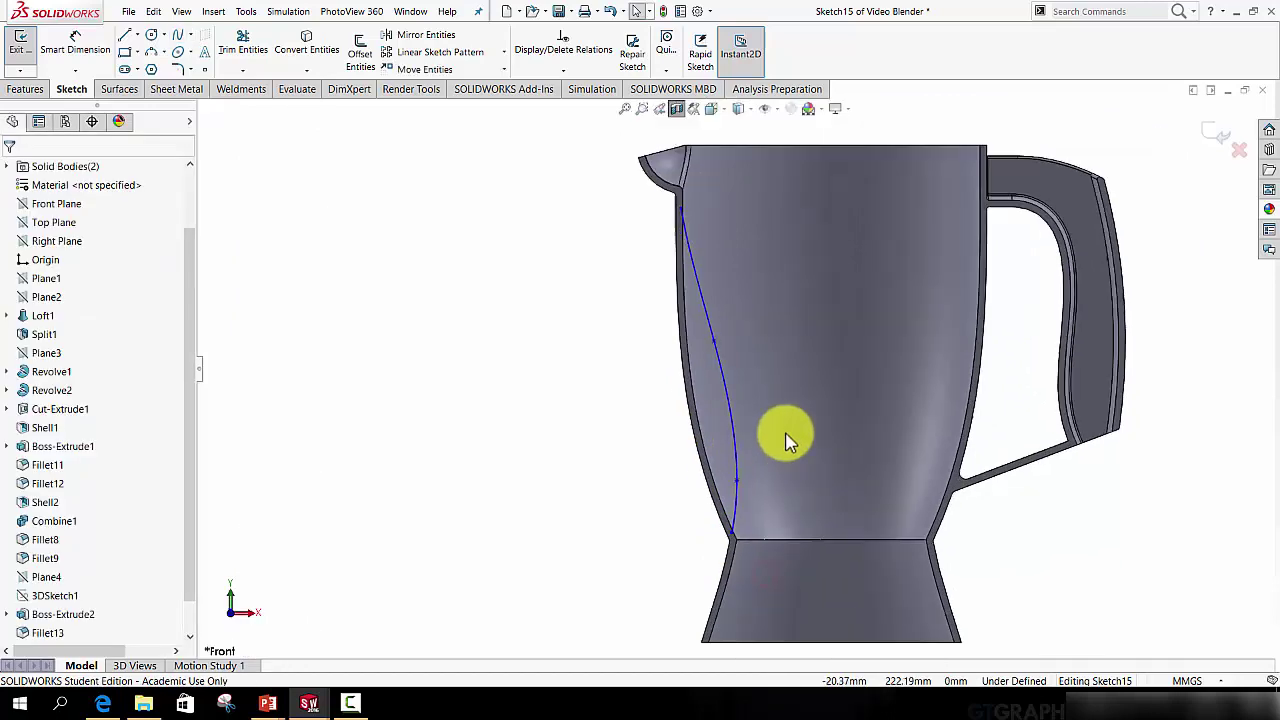
- Reshape the spline by moving its inner points upward for a smoother curve near the spout-side wall, and exit the sketch
{"action": "scroll", "coordinate": [764, 403], "scroll_direction": "down", "scroll_amount": 2}
{"action": "scroll", "coordinate": [764, 401], "scroll_direction": "down", "scroll_amount": 1}
{"action": "left_click", "coordinate": [711, 504]}
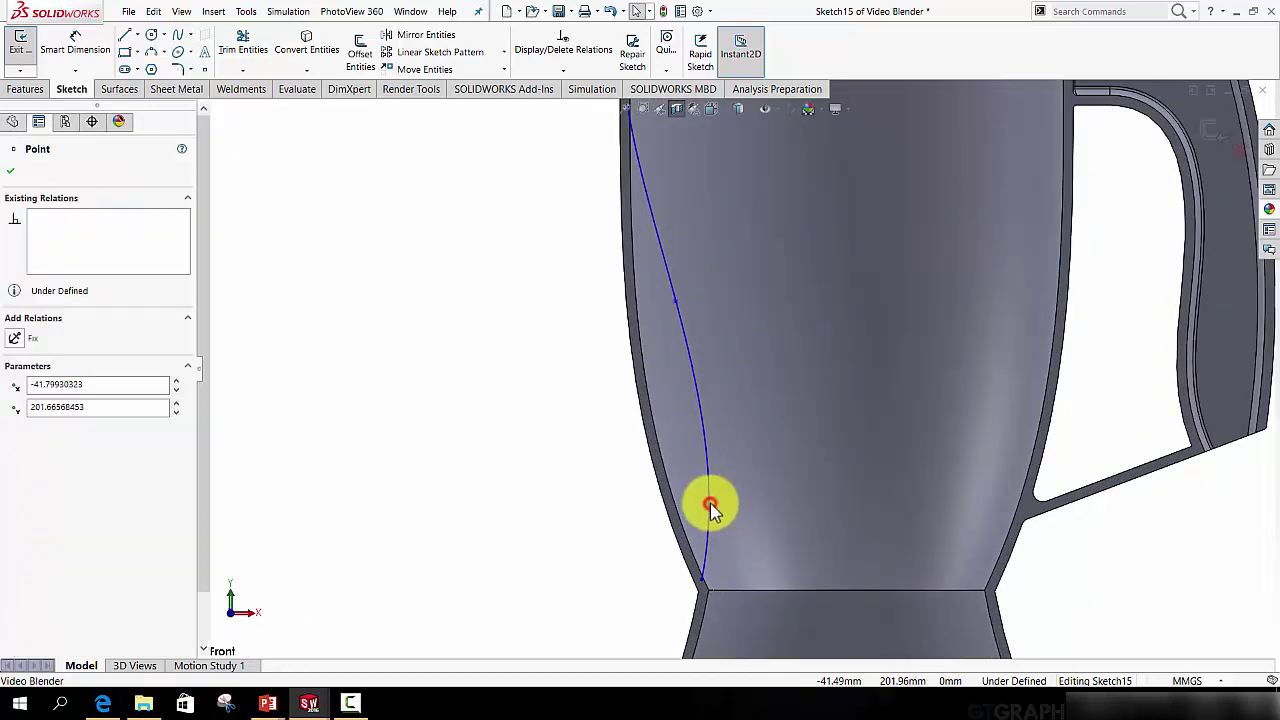
{"action": "left_click_drag", "start_coordinate": [709, 507], "coordinate": [697, 462]}
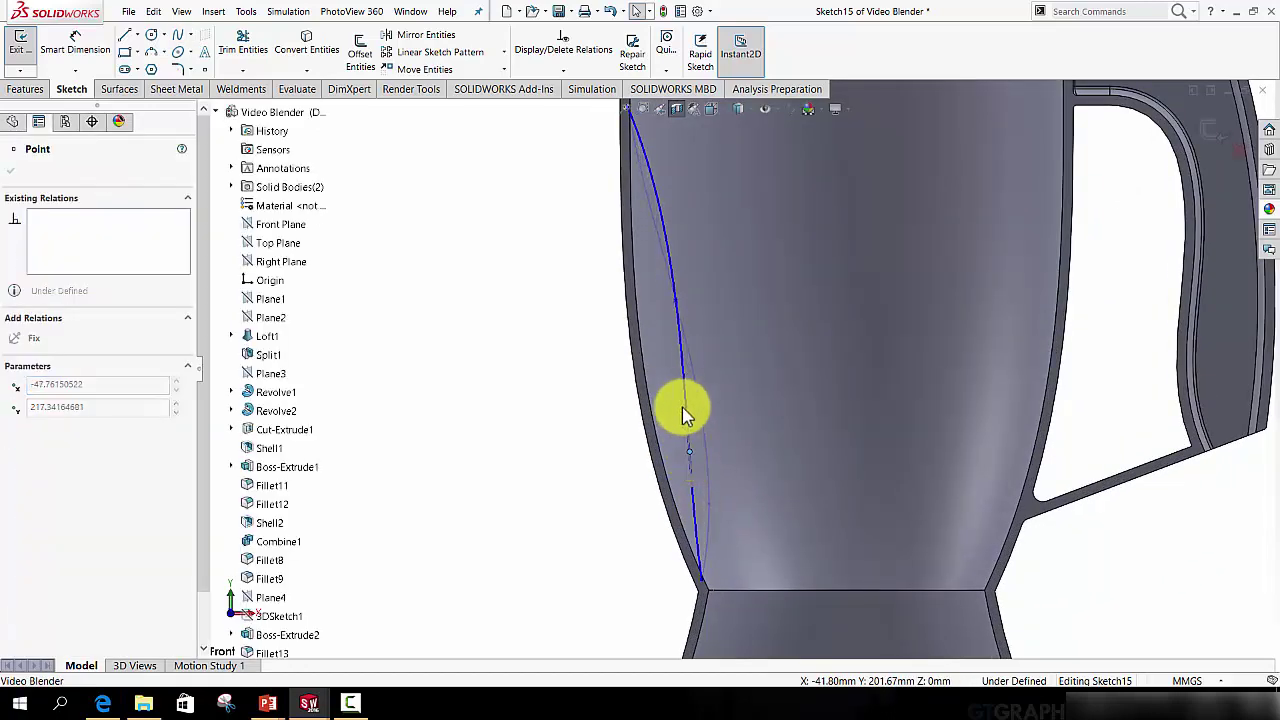
{"action": "left_click_drag", "start_coordinate": [682, 413], "coordinate": [661, 291]}
{"action": "scroll", "coordinate": [675, 240], "scroll_direction": "up", "scroll_amount": 3}
{"action": "scroll", "coordinate": [677, 245], "scroll_direction": "down", "scroll_amount": 3}
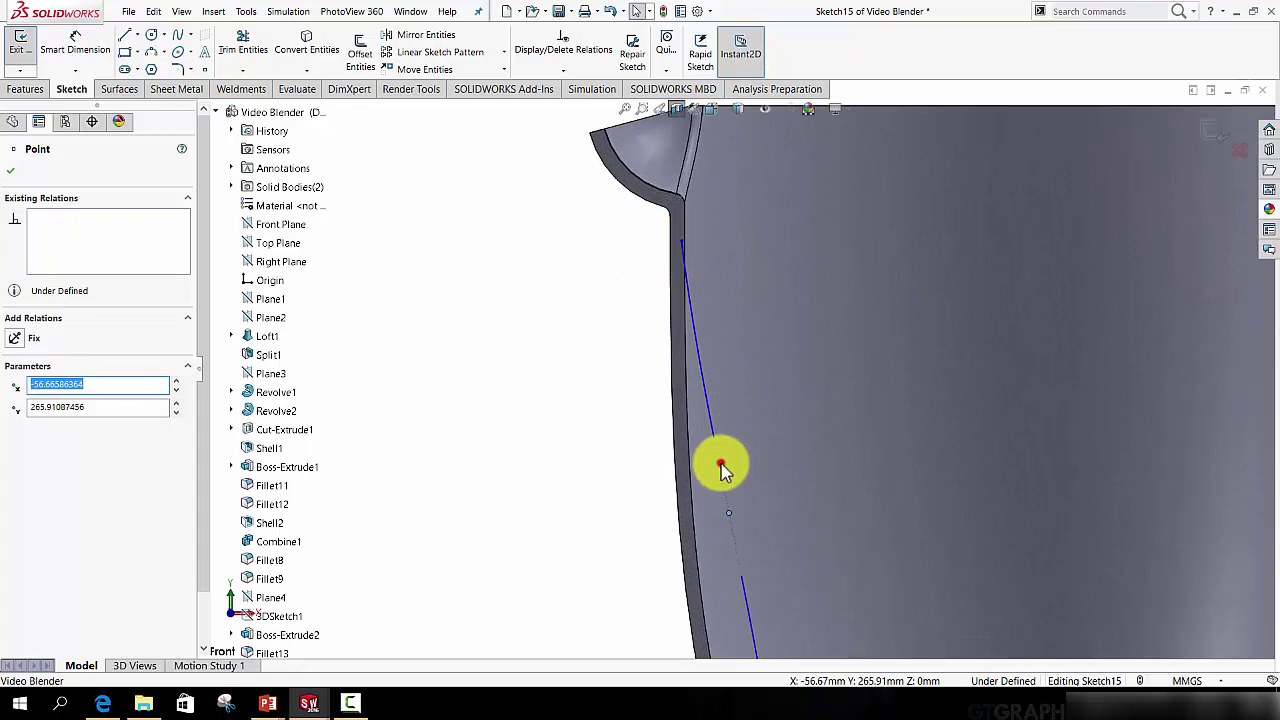
{"action": "left_click_drag", "start_coordinate": [724, 470], "coordinate": [731, 443]}
{"action": "scroll", "coordinate": [750, 450], "scroll_direction": "up", "scroll_amount": 2}
{"action": "scroll", "coordinate": [730, 435], "scroll_direction": "up", "scroll_amount": 2}
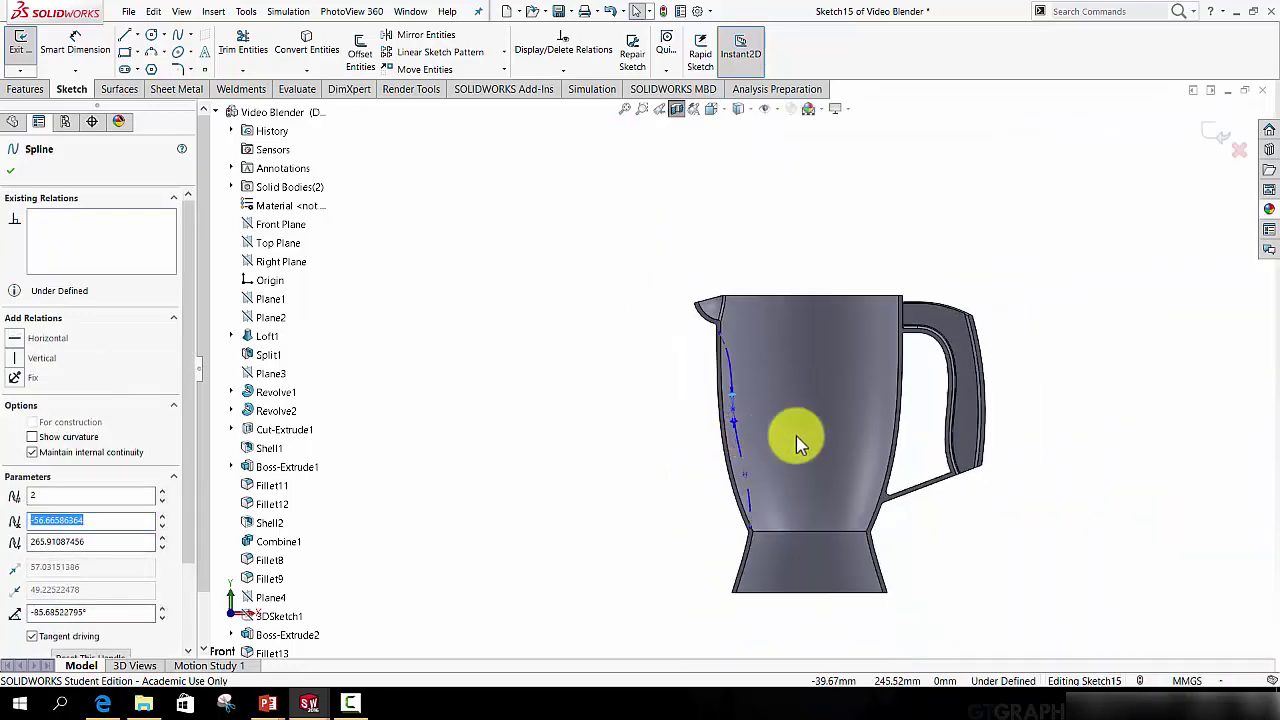
{"action": "left_click", "coordinate": [1212, 135]}
{"action": "scroll", "coordinate": [831, 384], "scroll_direction": "up", "scroll_amount": 4}
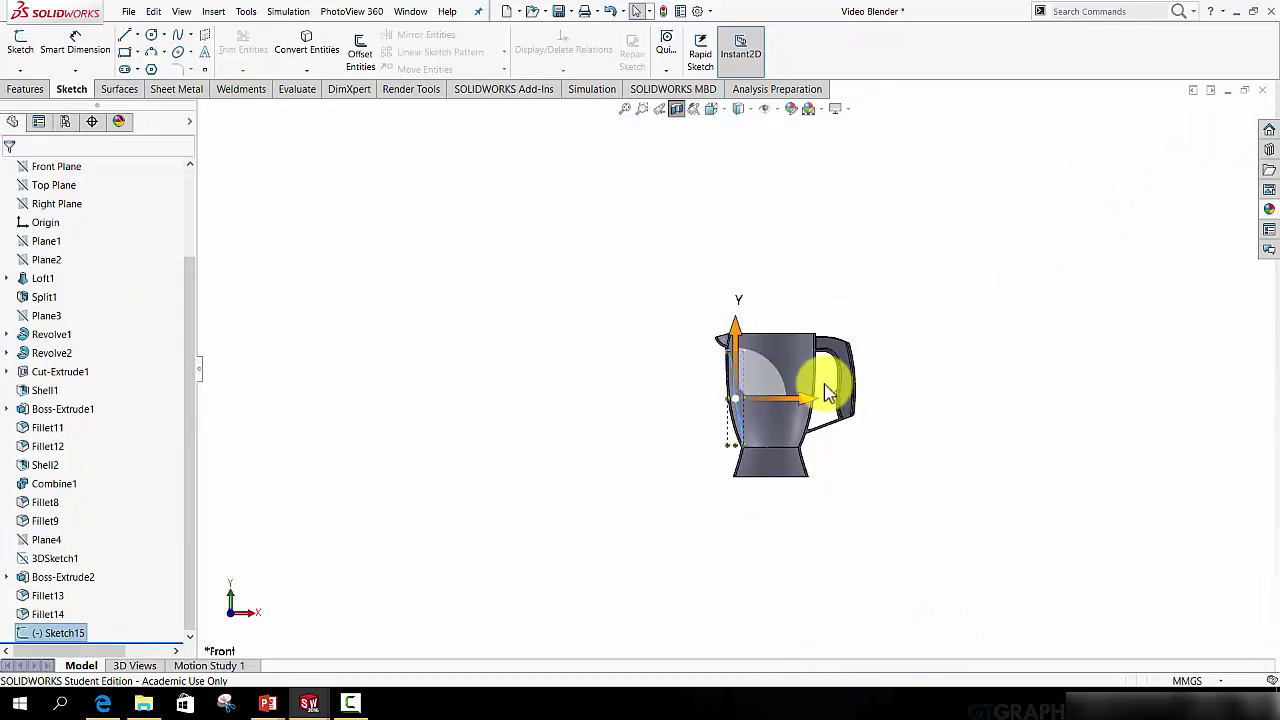
{"action": "middle_click_drag", "start_coordinate": [826, 388], "coordinate": [772, 424]}
{"action": "scroll", "coordinate": [770, 420], "scroll_direction": "down", "scroll_amount": 4}
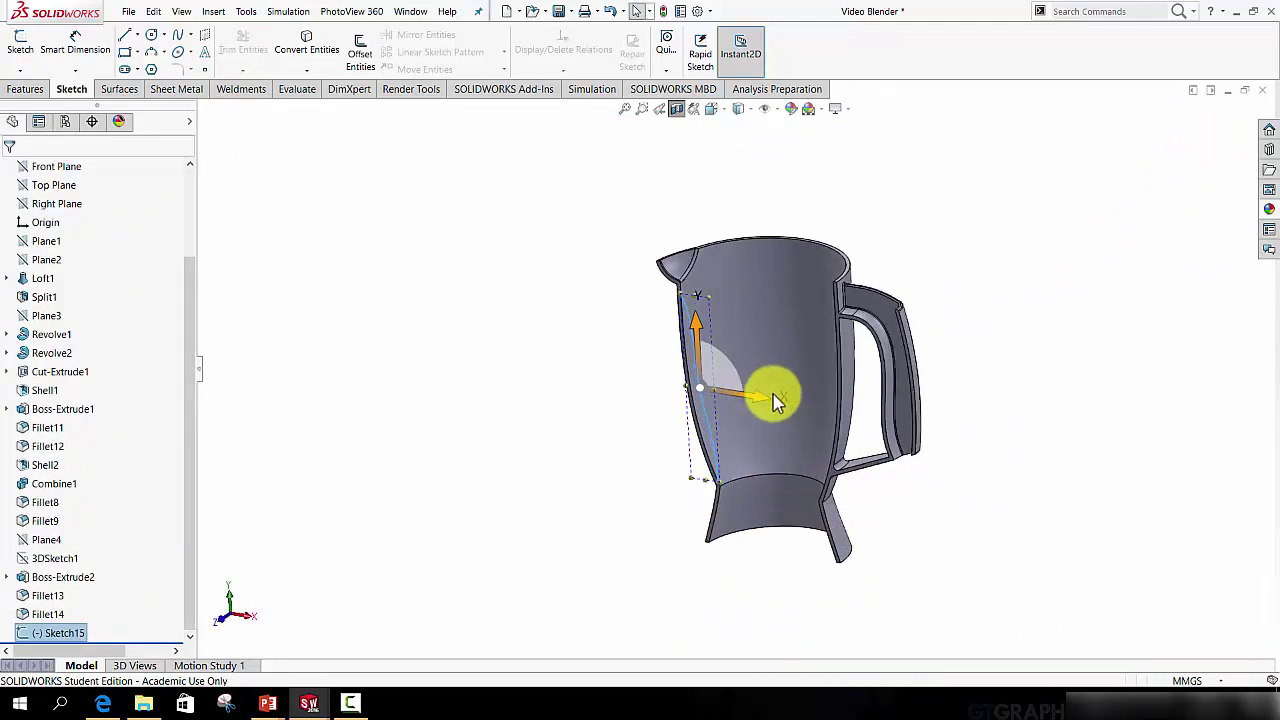
- Turn off the section view so the whole blender jug is displayed
{"action": "left_click", "coordinate": [676, 110]}
{"action": "scroll", "coordinate": [670, 389], "scroll_direction": "down", "scroll_amount": 1}
{"action": "middle_click_drag", "start_coordinate": [671, 392], "coordinate": [667, 434]}
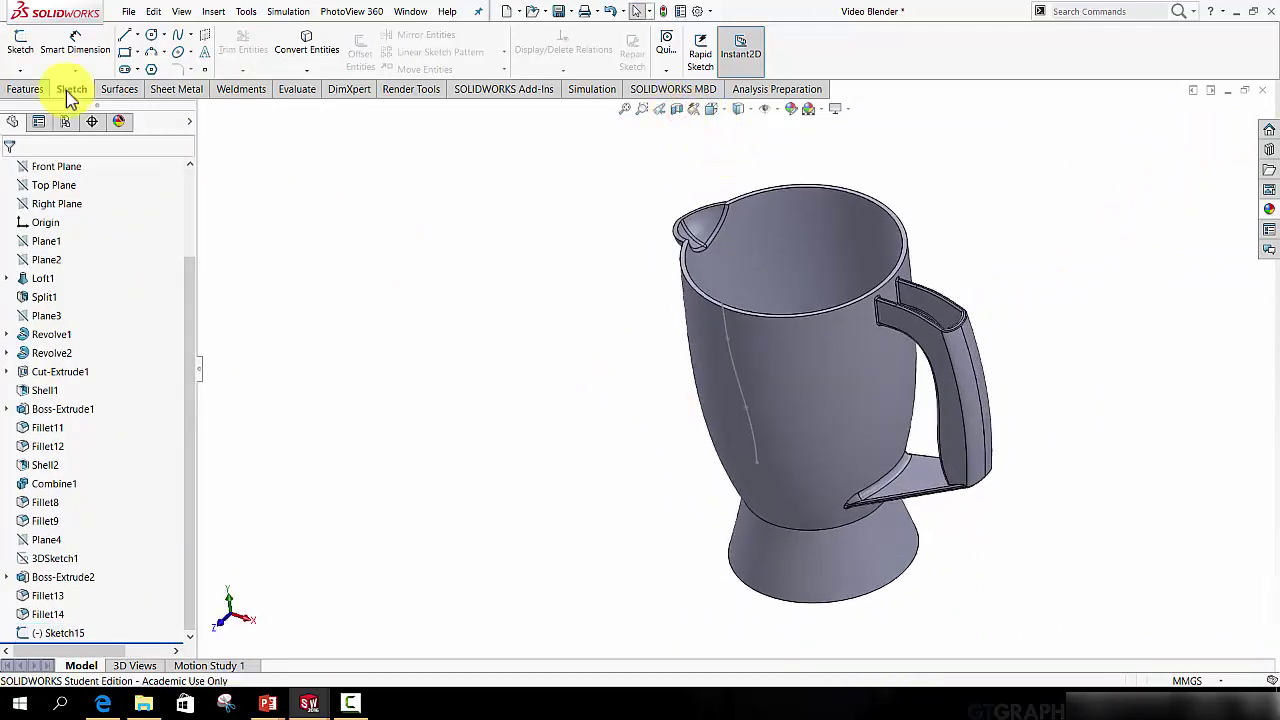
- Start a rib from the spline sketch inside the jug with a 3 mm both-sides thickness and try to create it
{"action": "left_click", "coordinate": [30, 92]}
{"action": "left_click", "coordinate": [543, 34]}
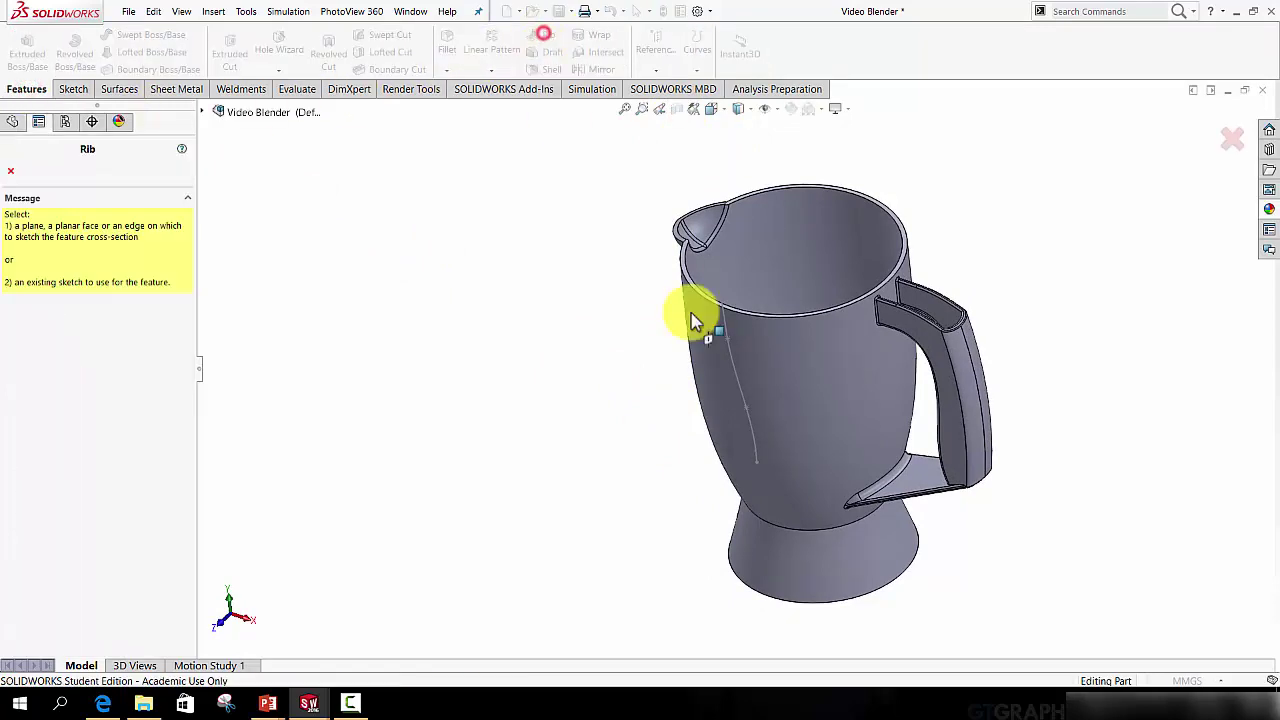
{"action": "scroll", "coordinate": [726, 322], "scroll_direction": "down", "scroll_amount": 5}
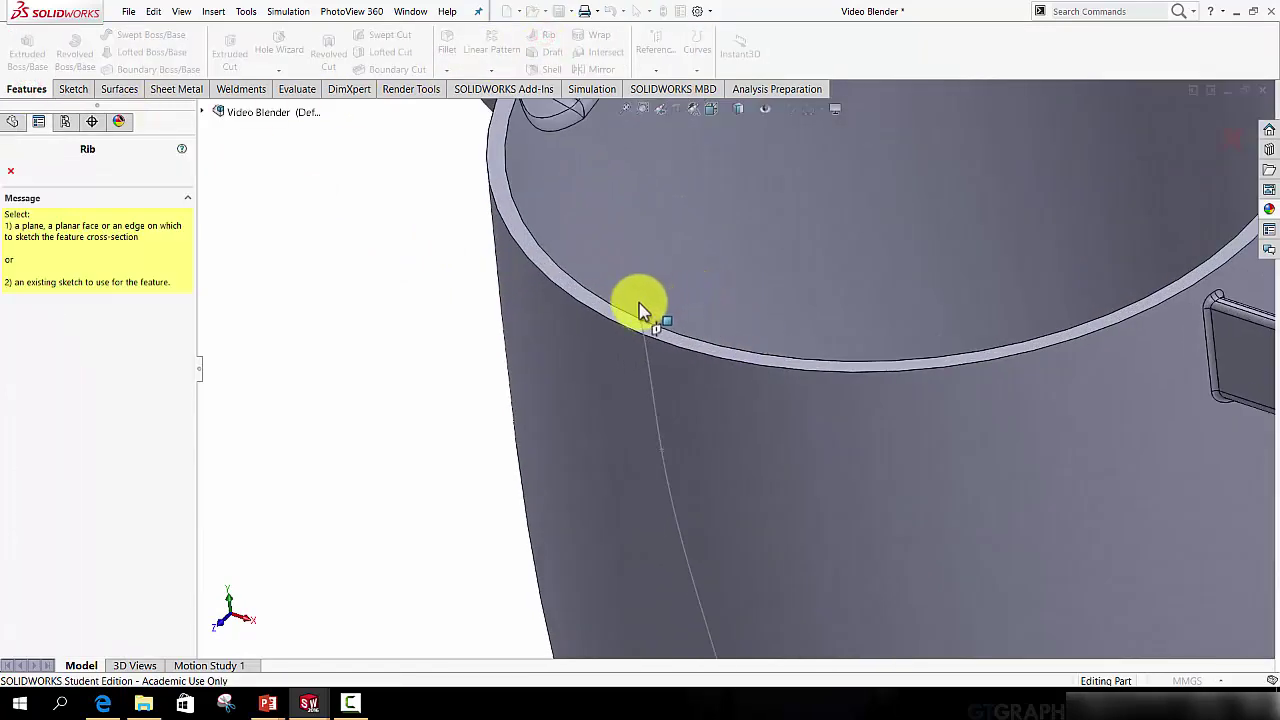
{"action": "left_click", "coordinate": [640, 310]}
{"action": "scroll", "coordinate": [743, 400], "scroll_direction": "up", "scroll_amount": 5}
{"action": "mouse_move", "coordinate": [743, 400]}
{"action": "middle_mouse_down"}
{"action": "mouse_move", "coordinate": [757, 374]}
{"action": "mouse_move", "coordinate": [737, 514]}
{"action": "mouse_move", "coordinate": [749, 466]}
{"action": "mouse_move", "coordinate": [645, 469]}
{"action": "middle_mouse_up"}
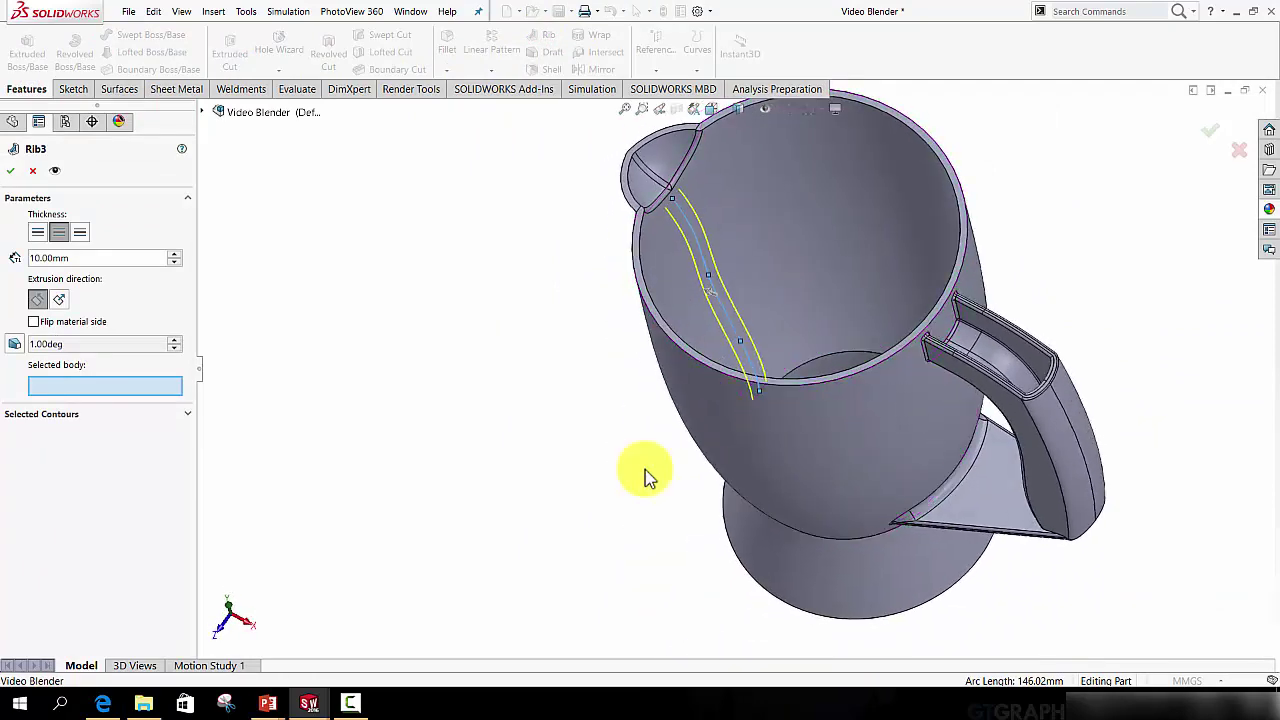
{"action": "type", "text": "3"}
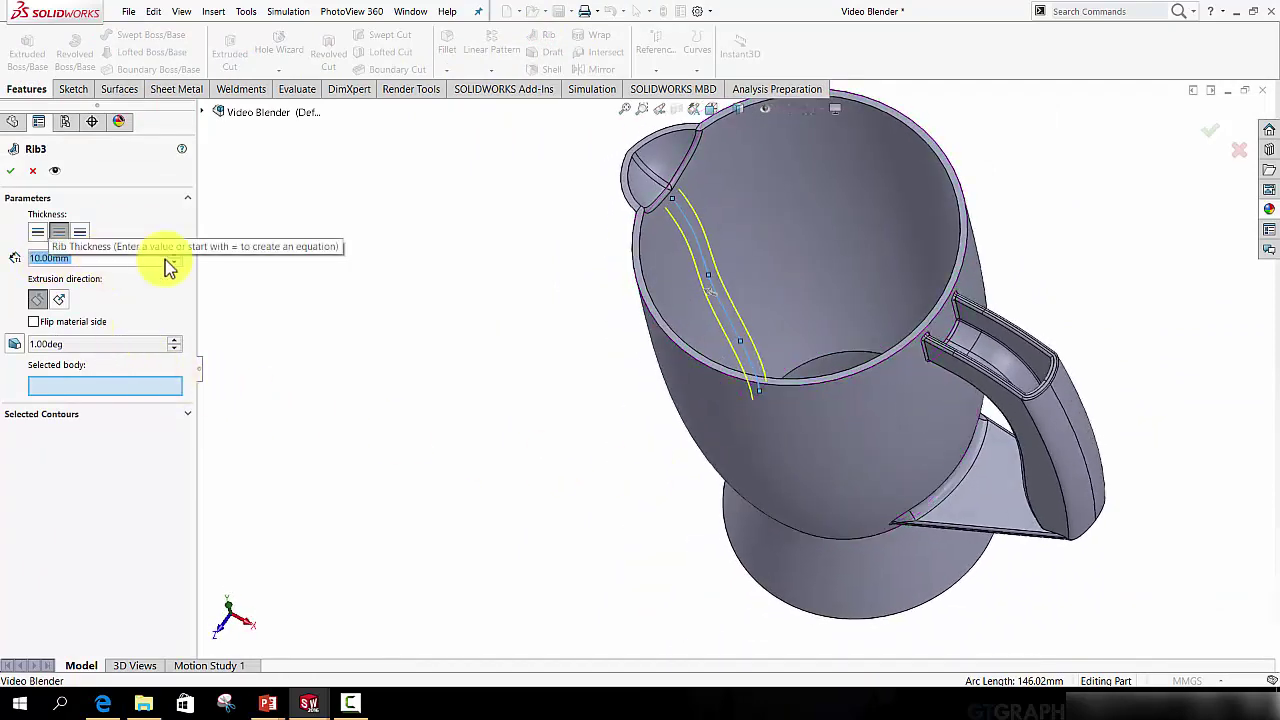
{"action": "left_click", "coordinate": [439, 275]}
{"action": "scroll", "coordinate": [714, 293], "scroll_direction": "down", "scroll_amount": 2}
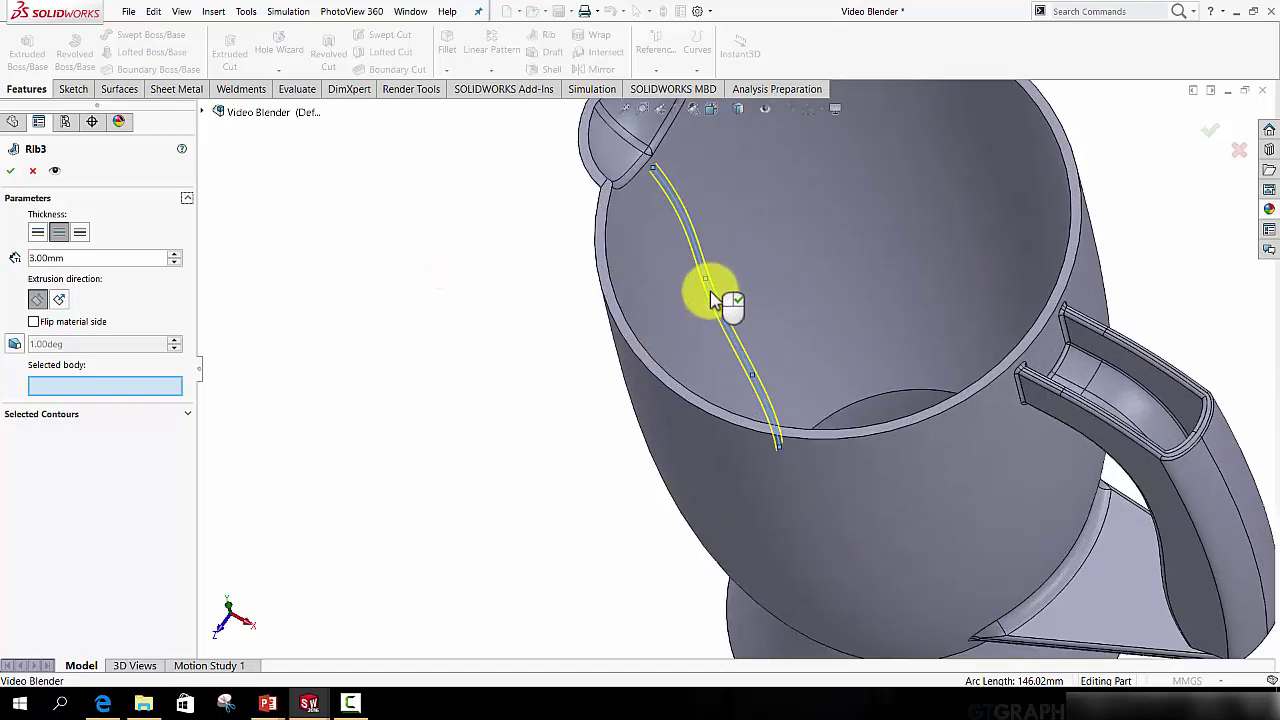
{"action": "left_click", "coordinate": [12, 172]}
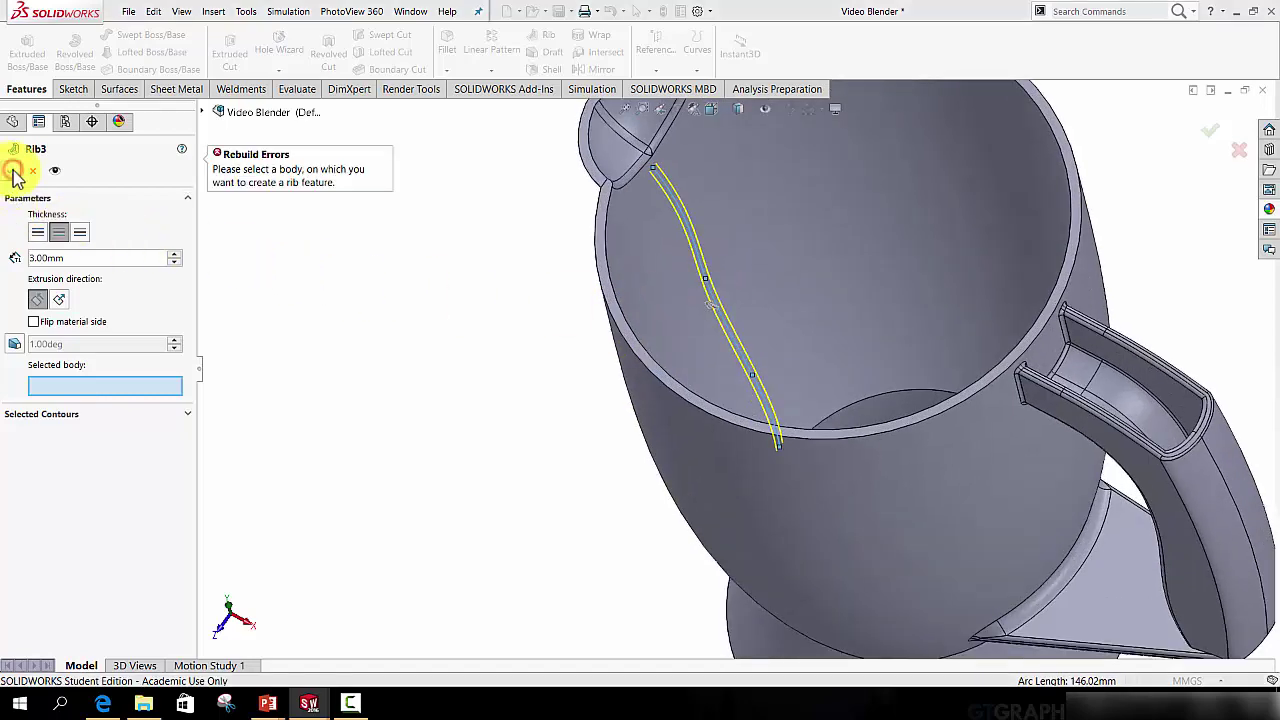
- Assign the jug body as the rib's selected body and create the rib
{"action": "scroll", "coordinate": [690, 395], "scroll_direction": "up", "scroll_amount": 3}
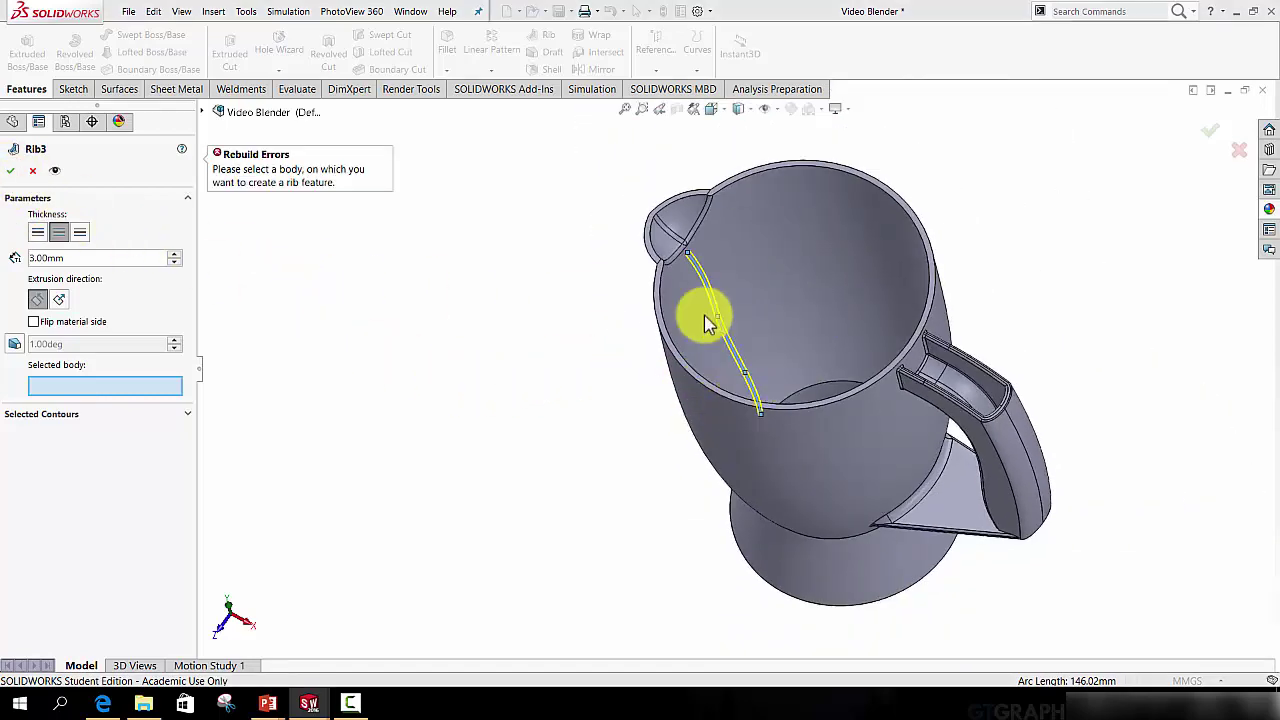
{"action": "mouse_move", "coordinate": [706, 423]}
{"action": "middle_mouse_down"}
{"action": "mouse_move", "coordinate": [754, 291]}
{"action": "mouse_move", "coordinate": [730, 430]}
{"action": "middle_mouse_up"}
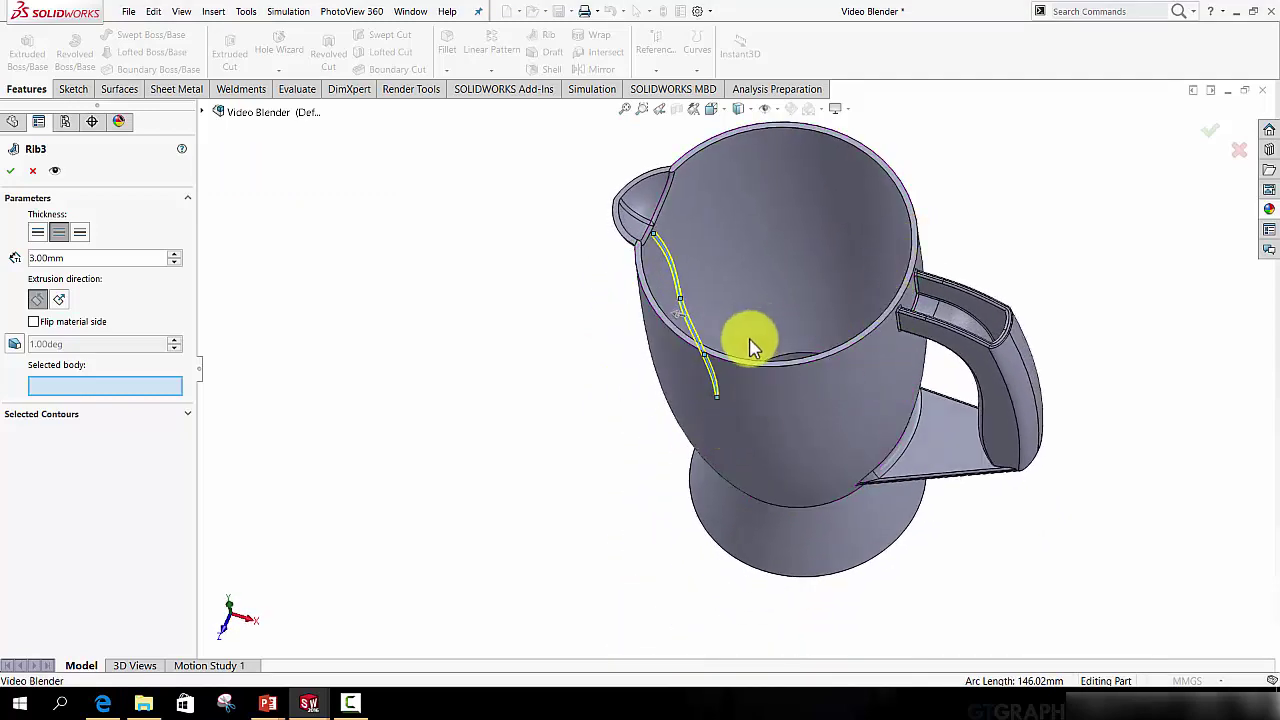
{"action": "scroll", "coordinate": [700, 368], "scroll_direction": "up", "scroll_amount": 1}
{"action": "scroll", "coordinate": [690, 360], "scroll_direction": "down", "scroll_amount": 3}
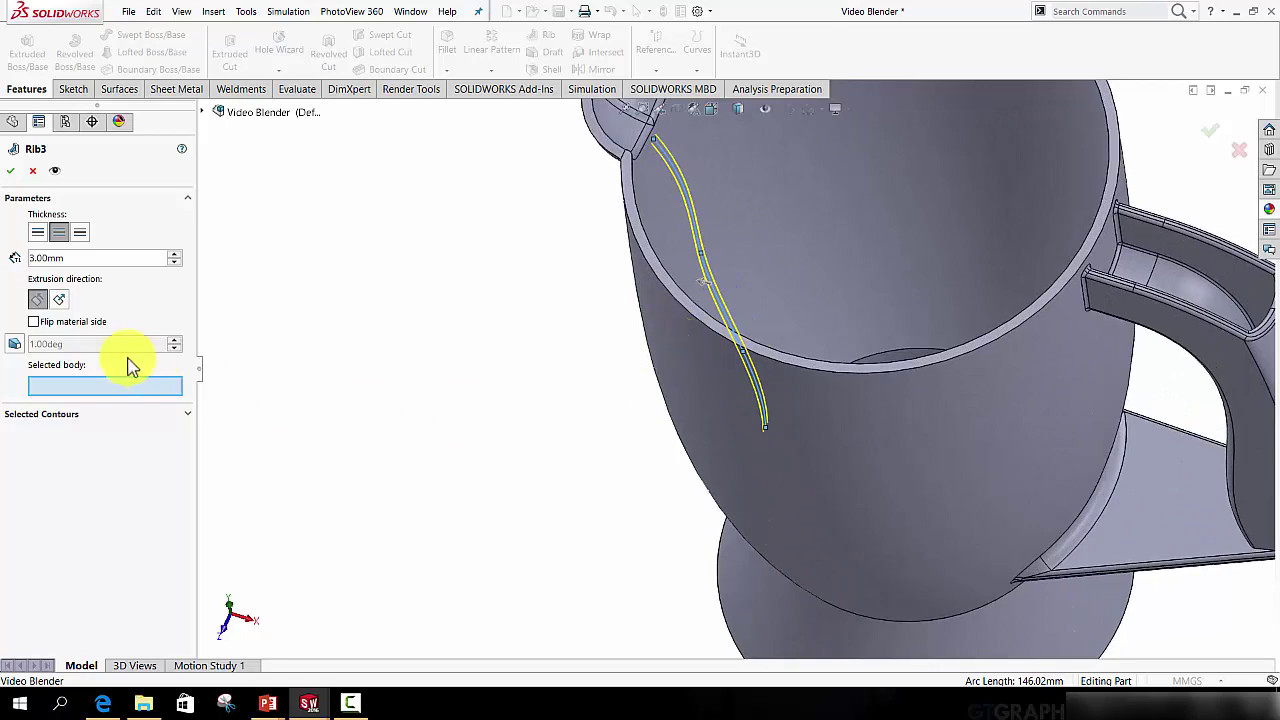
{"action": "scroll", "coordinate": [294, 351], "scroll_direction": "up", "scroll_amount": 4}
{"action": "scroll", "coordinate": [710, 329], "scroll_direction": "down", "scroll_amount": 4}
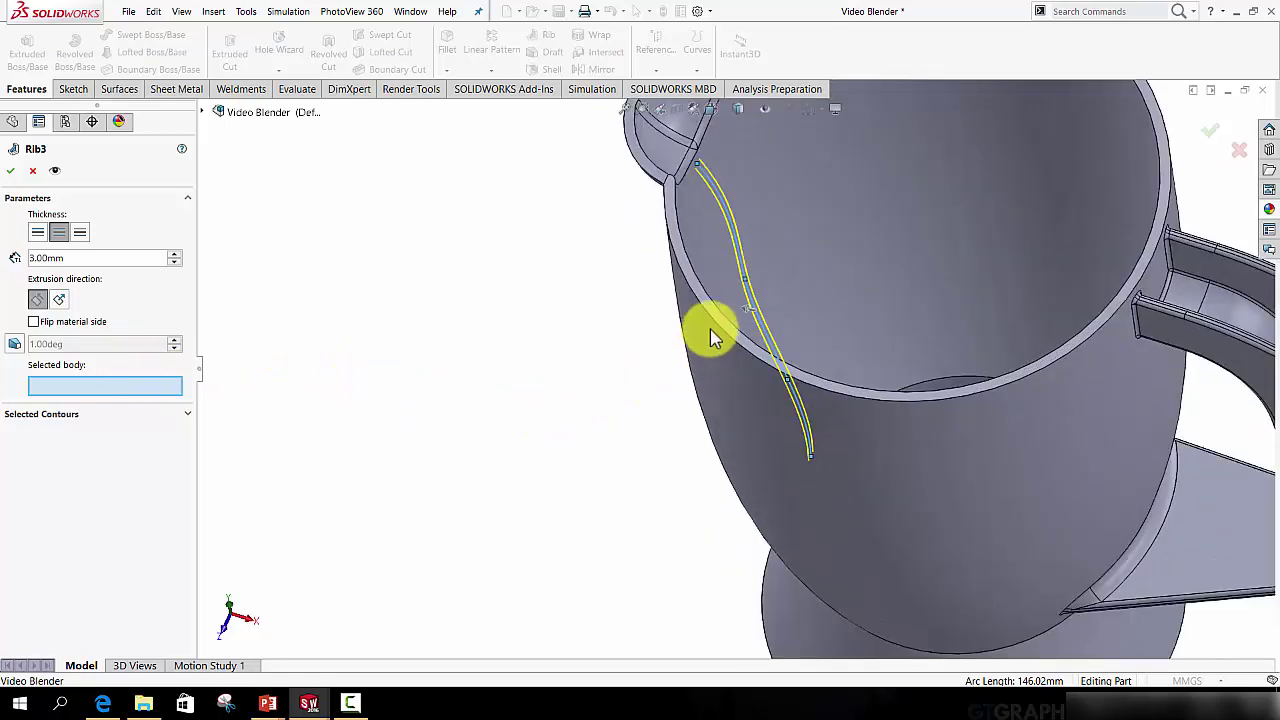
{"action": "scroll", "coordinate": [710, 329], "scroll_direction": "down", "scroll_amount": 2}
{"action": "scroll", "coordinate": [797, 263], "scroll_direction": "up", "scroll_amount": 5}
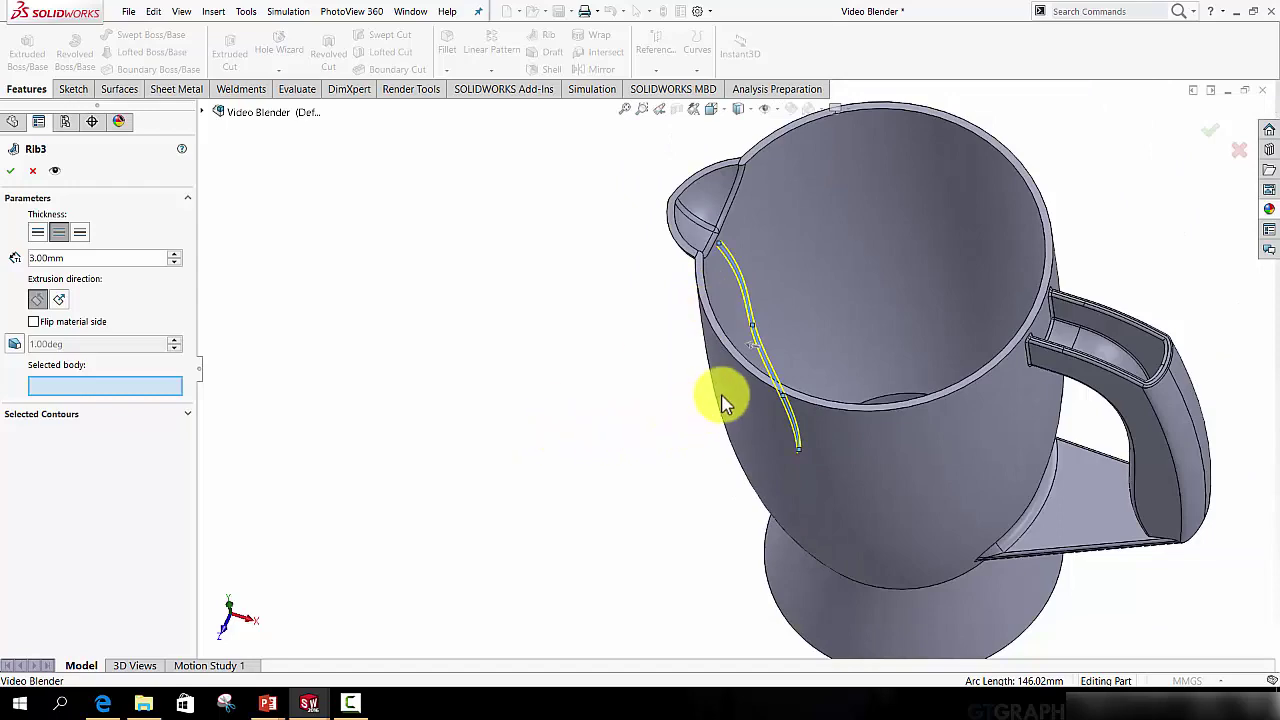
{"action": "left_click", "coordinate": [733, 392]}
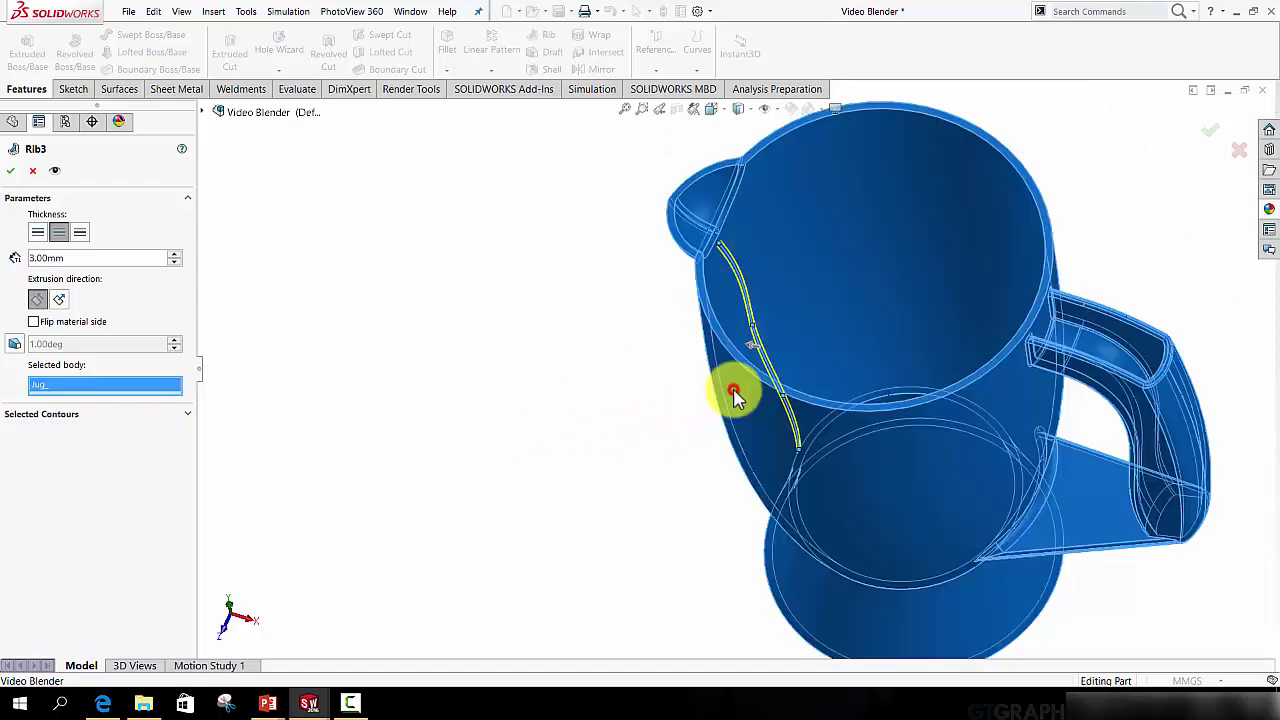
{"action": "left_click", "coordinate": [1216, 134]}
- Fillet the rib inside the jug with a 1 mm radius
{"action": "scroll", "coordinate": [580, 280], "scroll_direction": "up", "scroll_amount": 5}
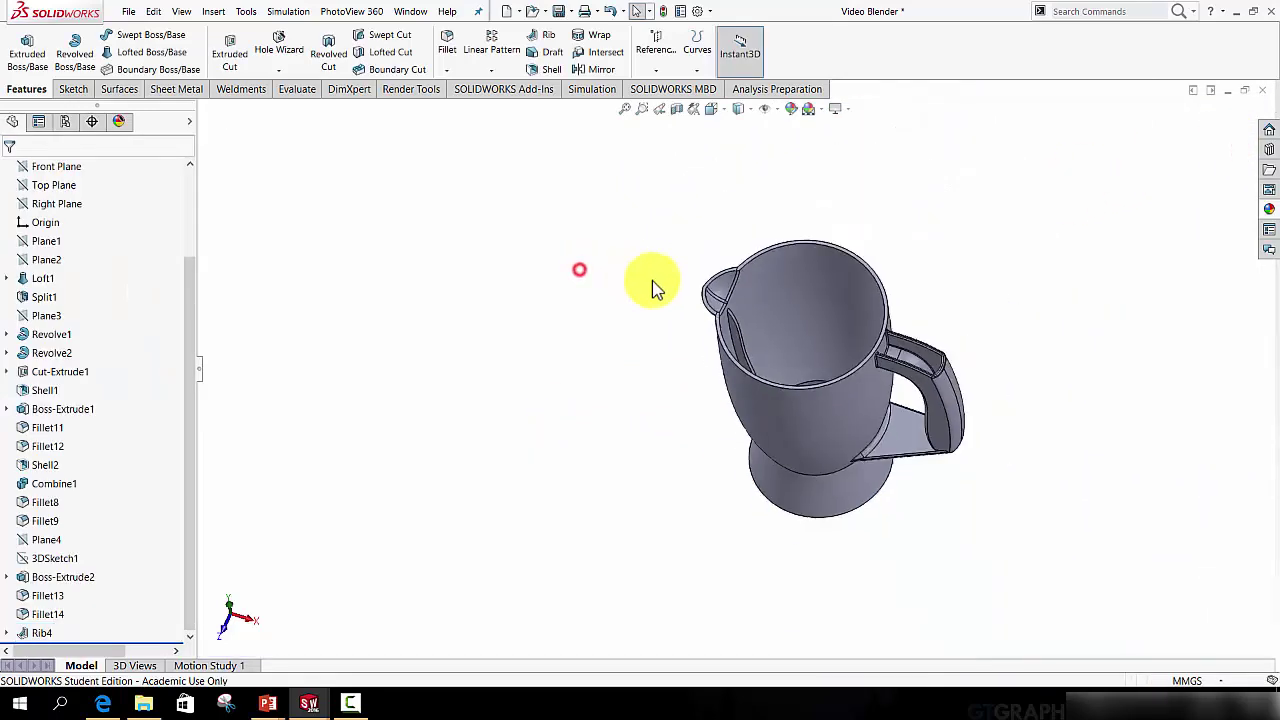
{"action": "middle_click_drag", "start_coordinate": [651, 286], "coordinate": [763, 363]}
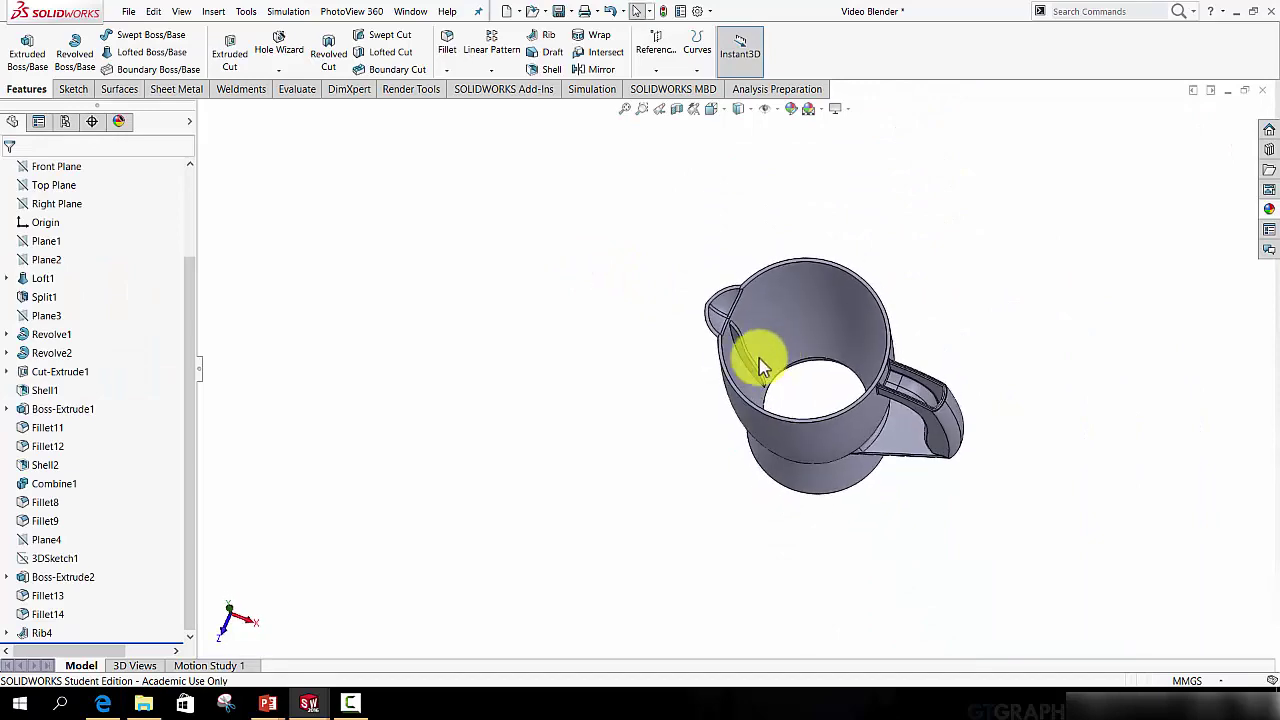
{"action": "scroll", "coordinate": [714, 307], "scroll_direction": "down", "scroll_amount": 5}
{"action": "left_click", "coordinate": [447, 45]}
{"action": "scroll", "coordinate": [660, 320], "scroll_direction": "down", "scroll_amount": 4}
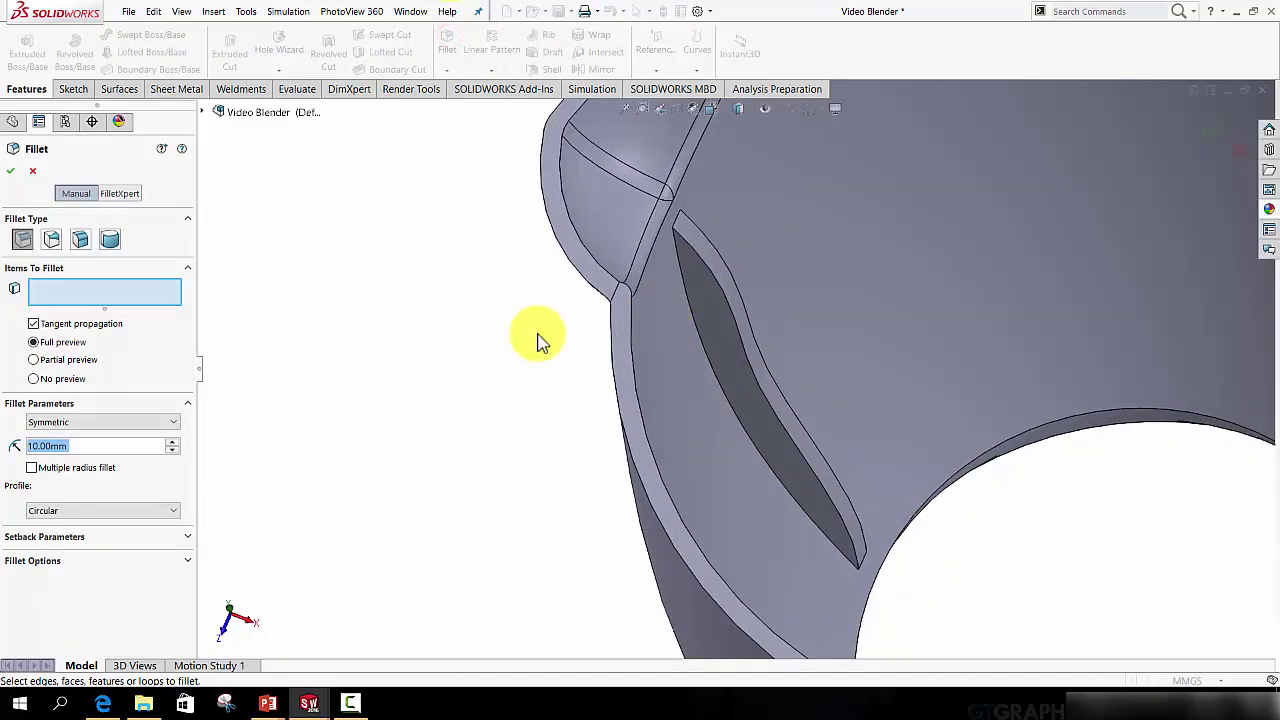
{"action": "type", "text": "1"}
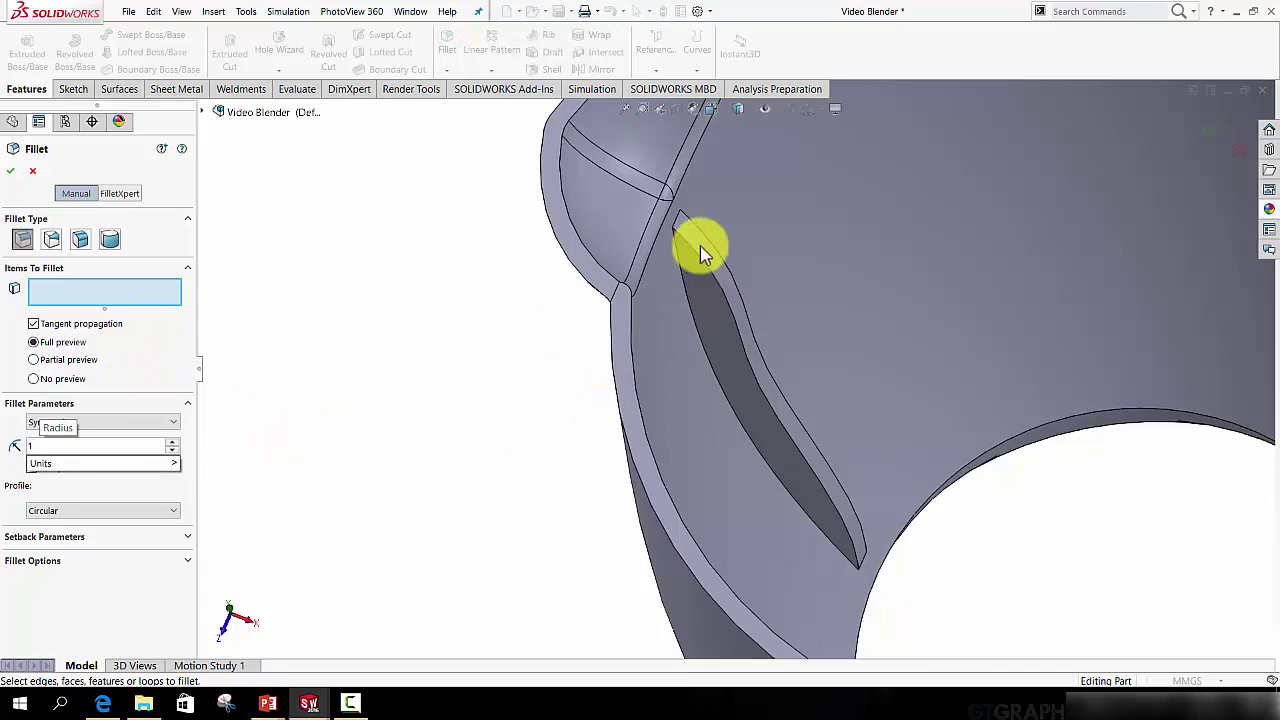
{"action": "left_click", "coordinate": [703, 253]}
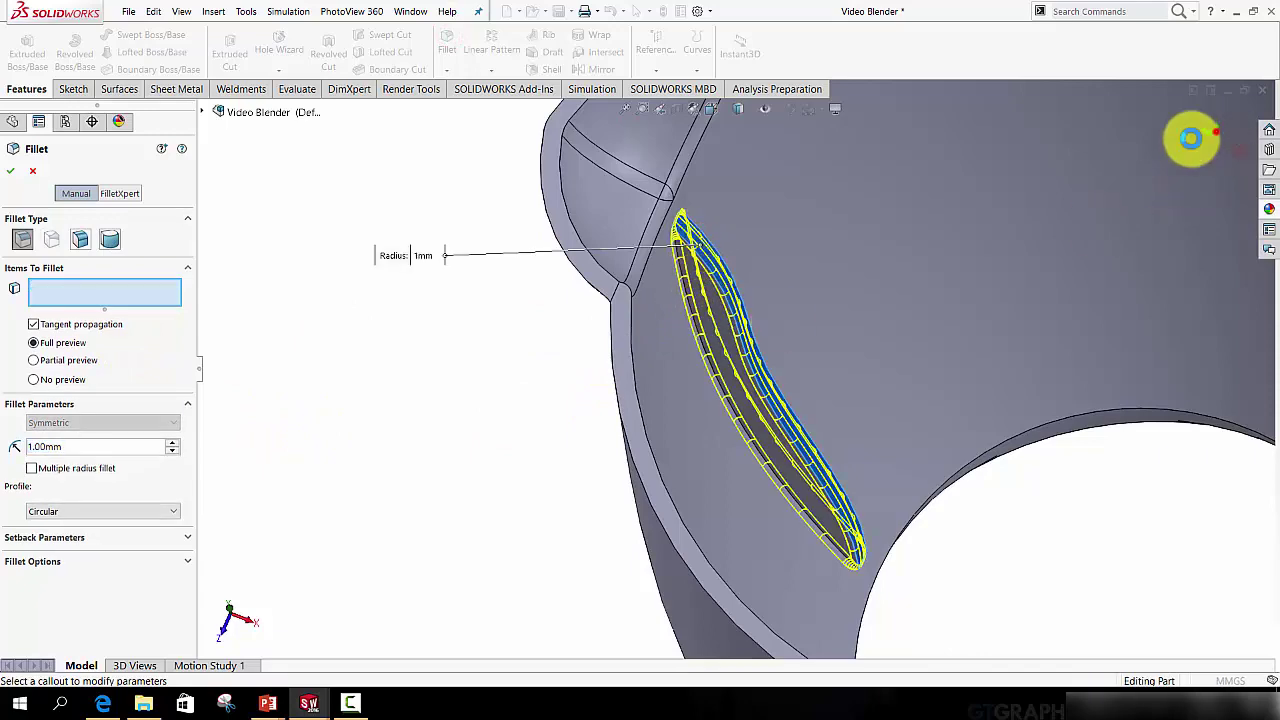
{"action": "left_click", "coordinate": [1190, 138]}
{"action": "scroll", "coordinate": [917, 271], "scroll_direction": "up", "scroll_amount": 5}
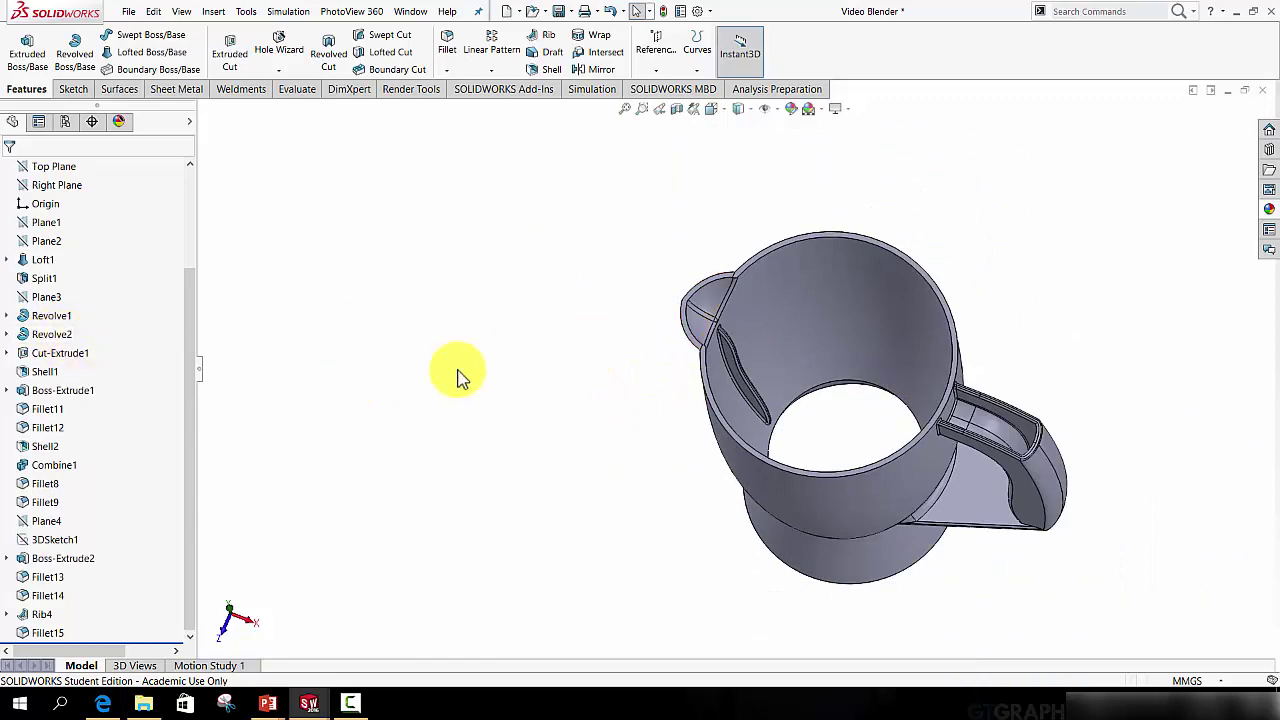
- Create a reference axis through the jug's centre where the Front Plane and Right Plane intersect
{"action": "scroll", "coordinate": [791, 389], "scroll_direction": "down", "scroll_amount": 3}
{"action": "middle_click_drag", "start_coordinate": [794, 423], "coordinate": [757, 351]}
{"action": "scroll", "coordinate": [757, 351], "scroll_direction": "up", "scroll_amount": 3}
{"action": "left_click", "coordinate": [658, 72]}
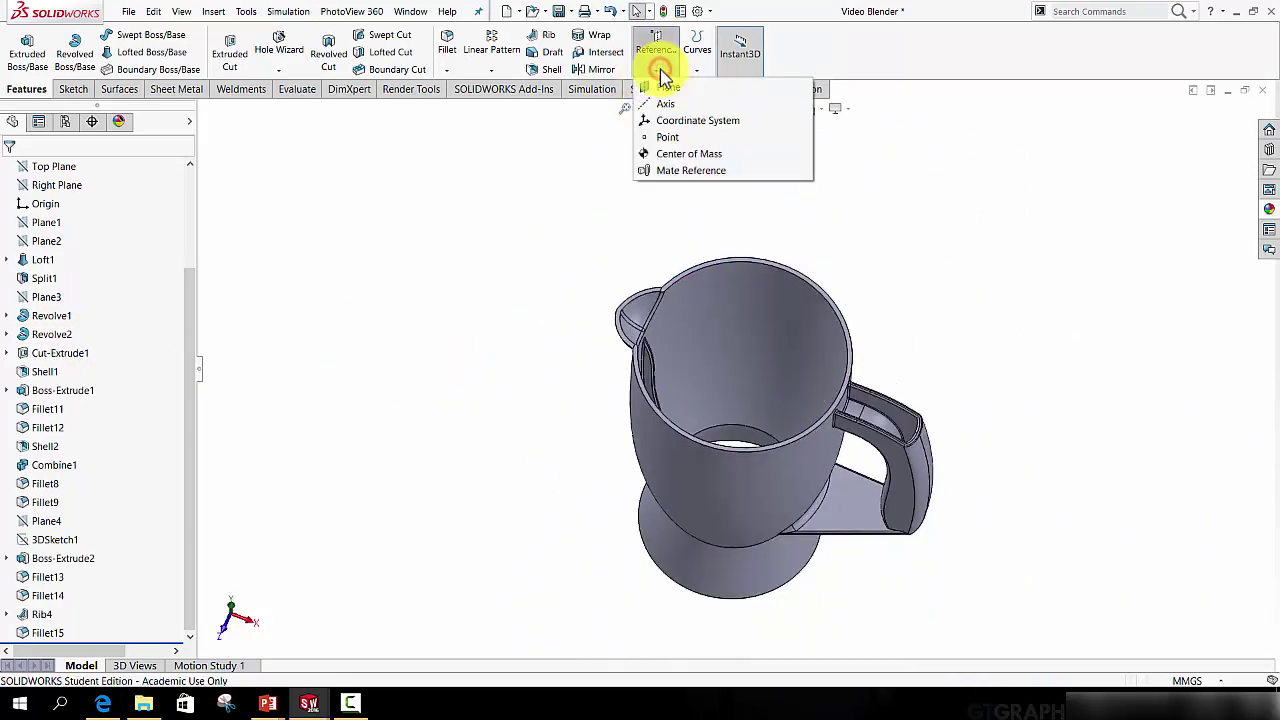
{"action": "left_click", "coordinate": [666, 104]}
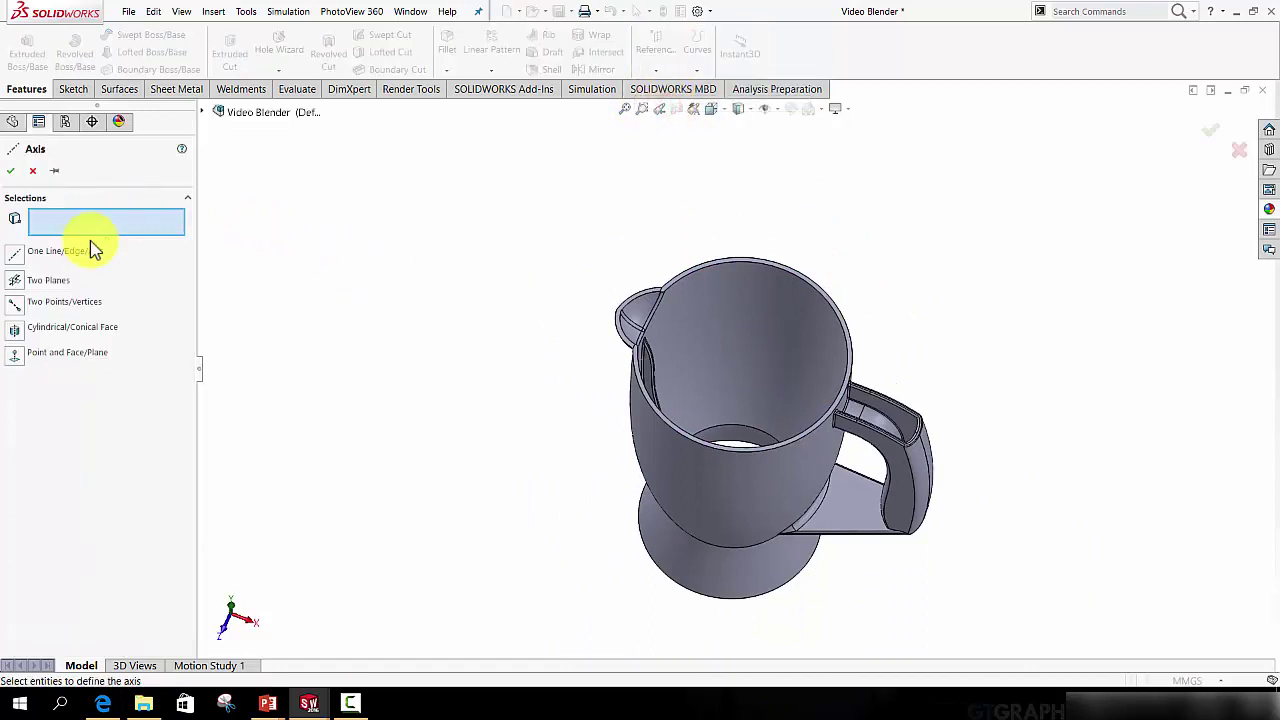
{"action": "left_click", "coordinate": [55, 283]}
{"action": "left_click", "coordinate": [202, 111]}
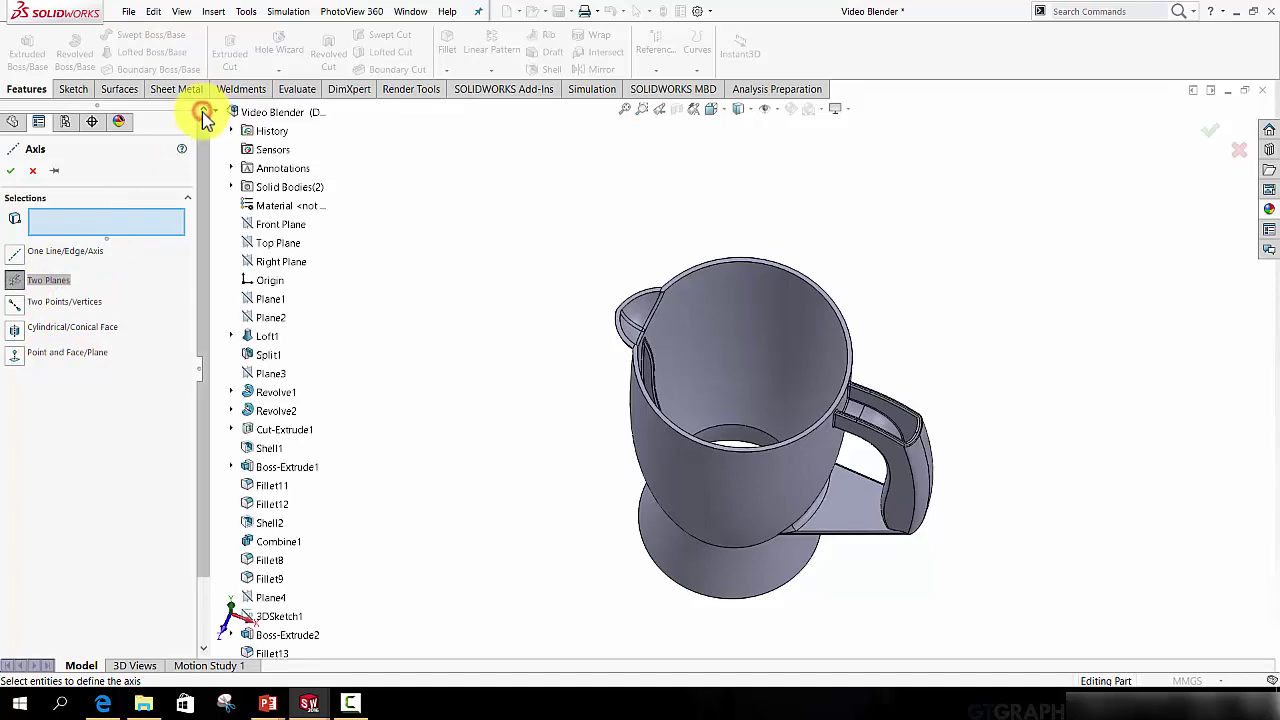
{"action": "left_click", "coordinate": [278, 226]}
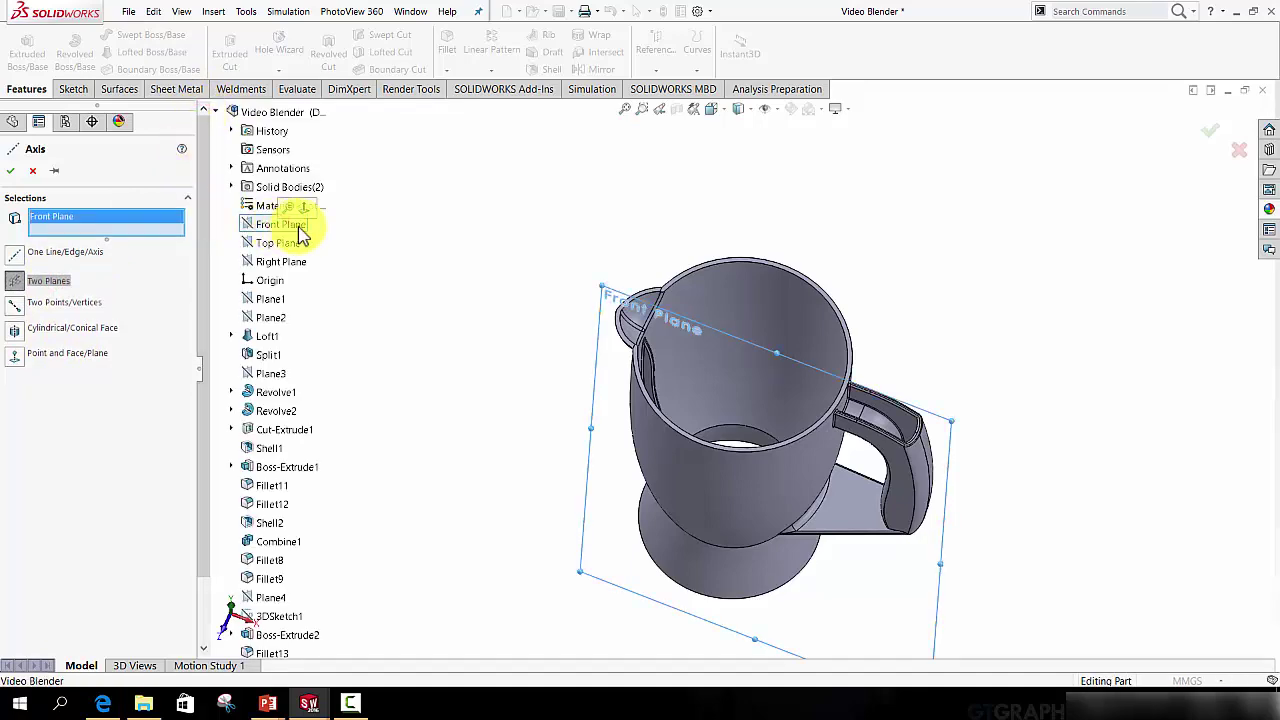
{"action": "left_click", "coordinate": [288, 262]}
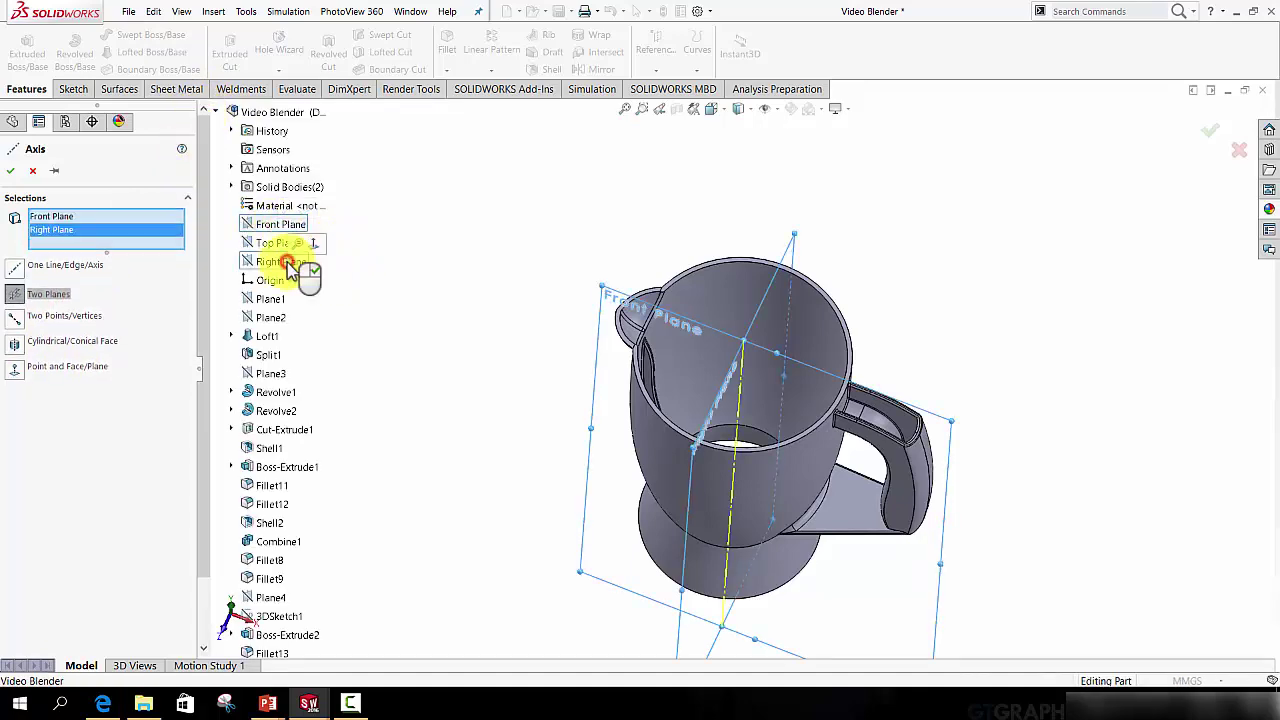
{"action": "left_click", "coordinate": [10, 170]}
- Circular-pattern the rib and its fillet around the central axis as 4 equally spaced instances over 360 degrees
{"action": "middle_click_drag", "start_coordinate": [680, 387], "coordinate": [694, 420]}
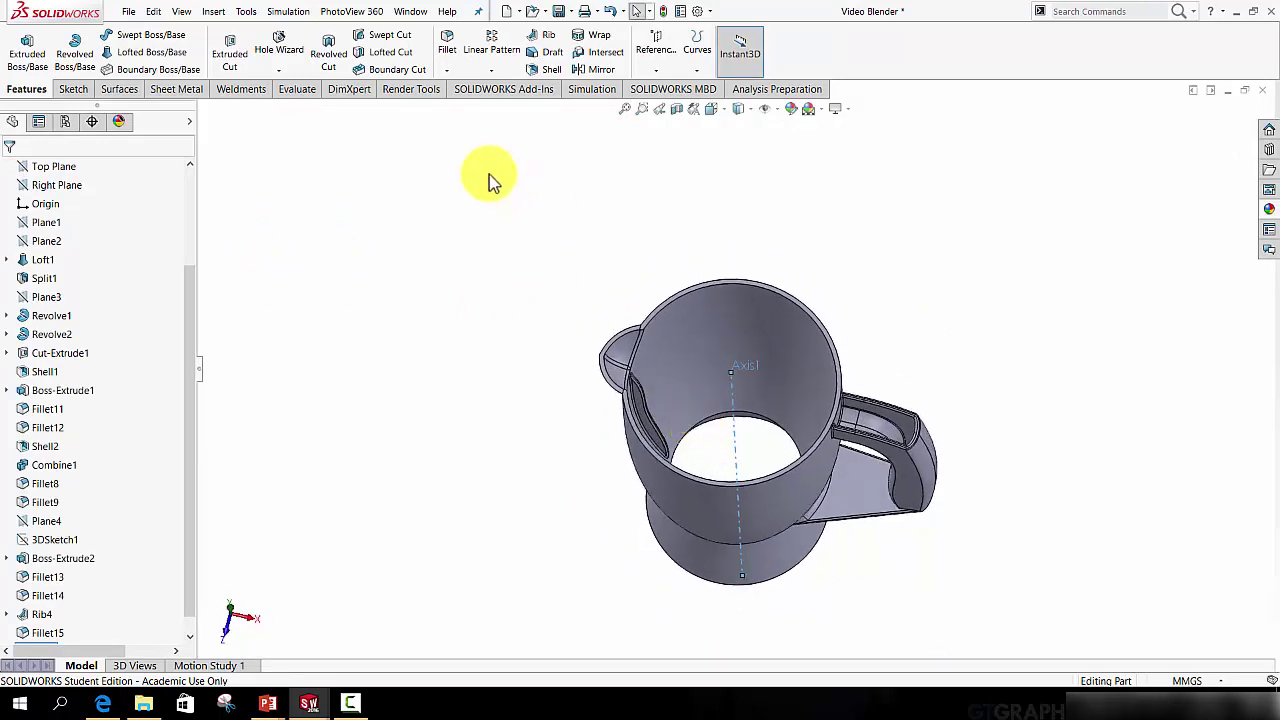
{"action": "left_click", "coordinate": [491, 70]}
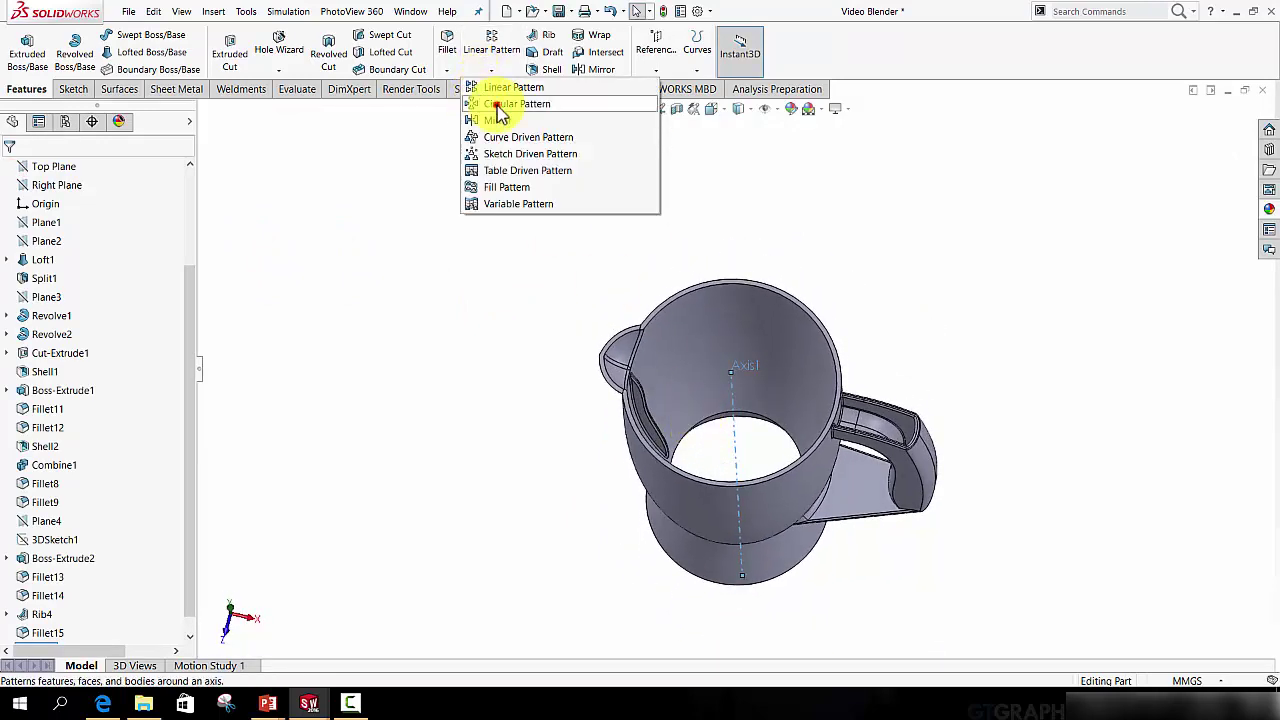
{"action": "left_click", "coordinate": [500, 104]}
{"action": "scroll", "coordinate": [634, 429], "scroll_direction": "down", "scroll_amount": 5}
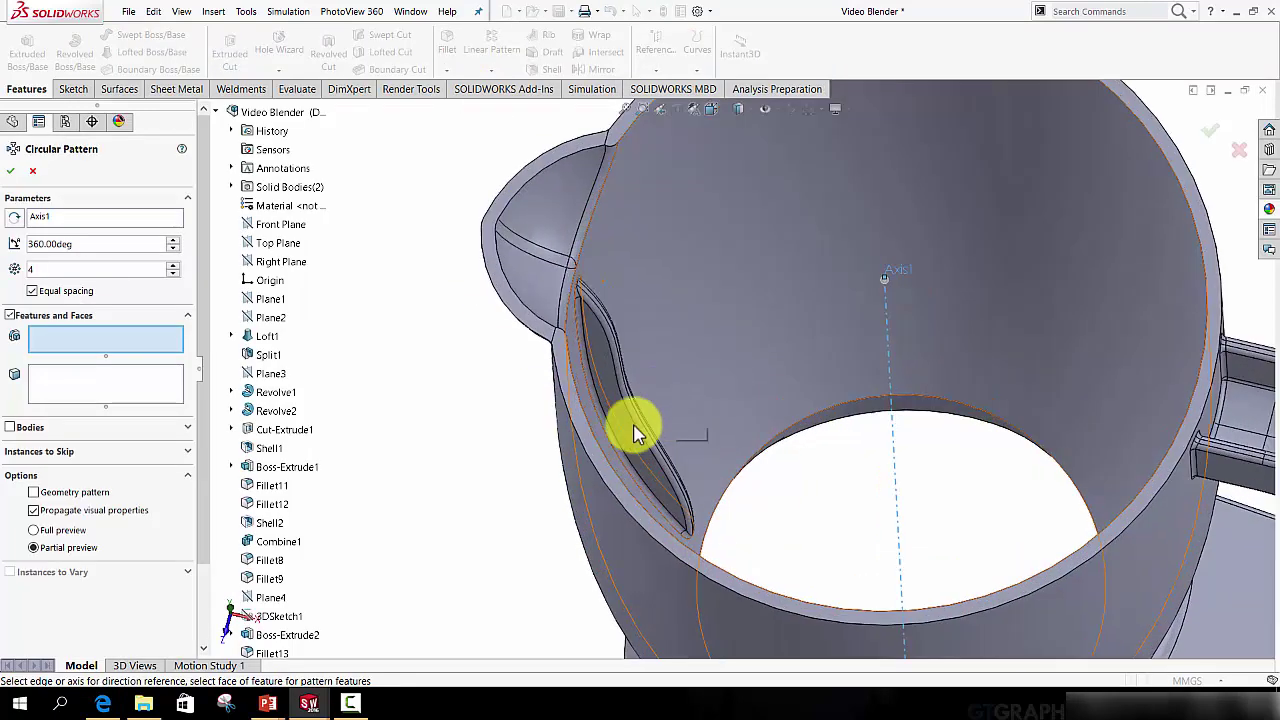
{"action": "left_click", "coordinate": [613, 386]}
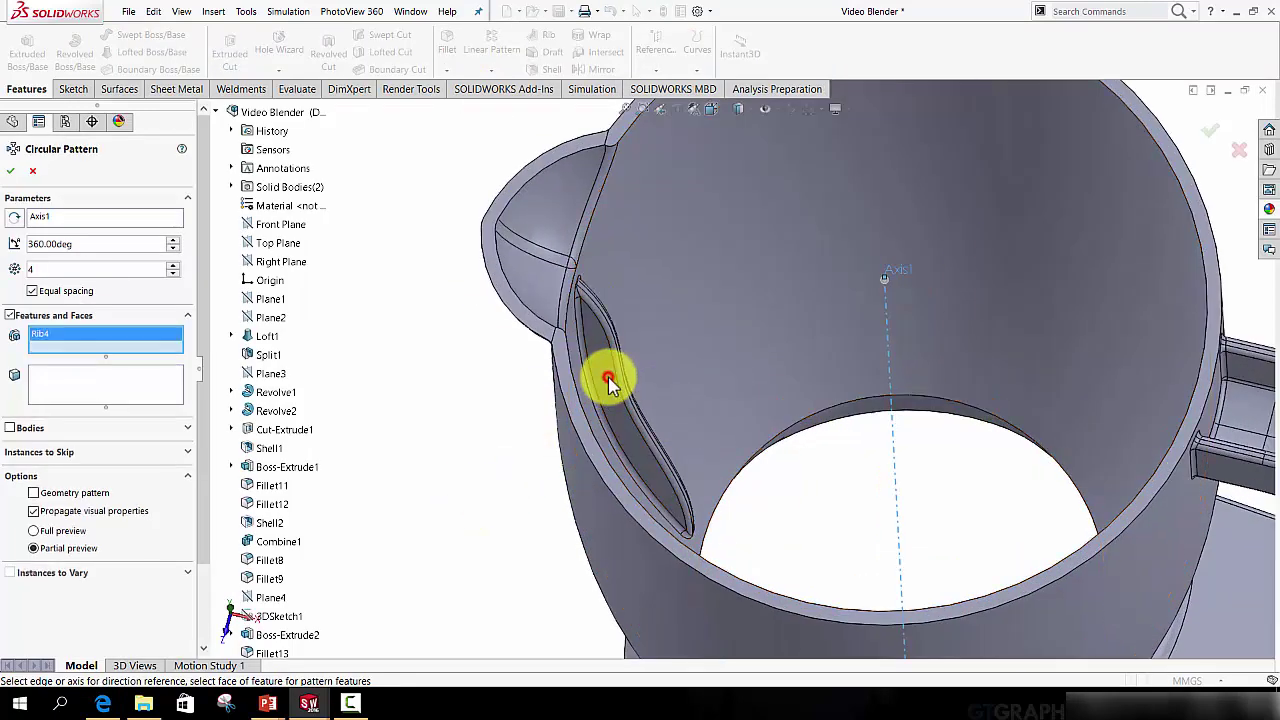
{"action": "left_click", "coordinate": [615, 352]}
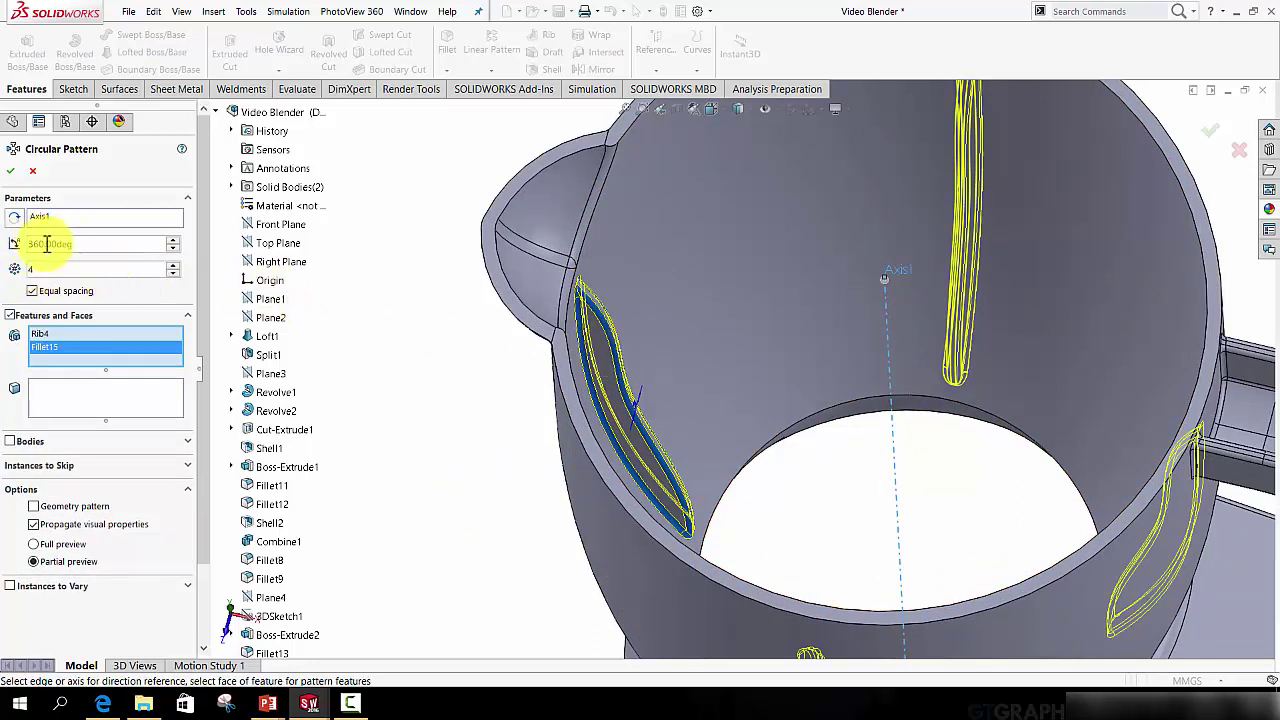
{"action": "left_click", "coordinate": [8, 173]}
- Hide the reference axis running through the jug's centre
{"action": "scroll", "coordinate": [611, 318], "scroll_direction": "up", "scroll_amount": 5}
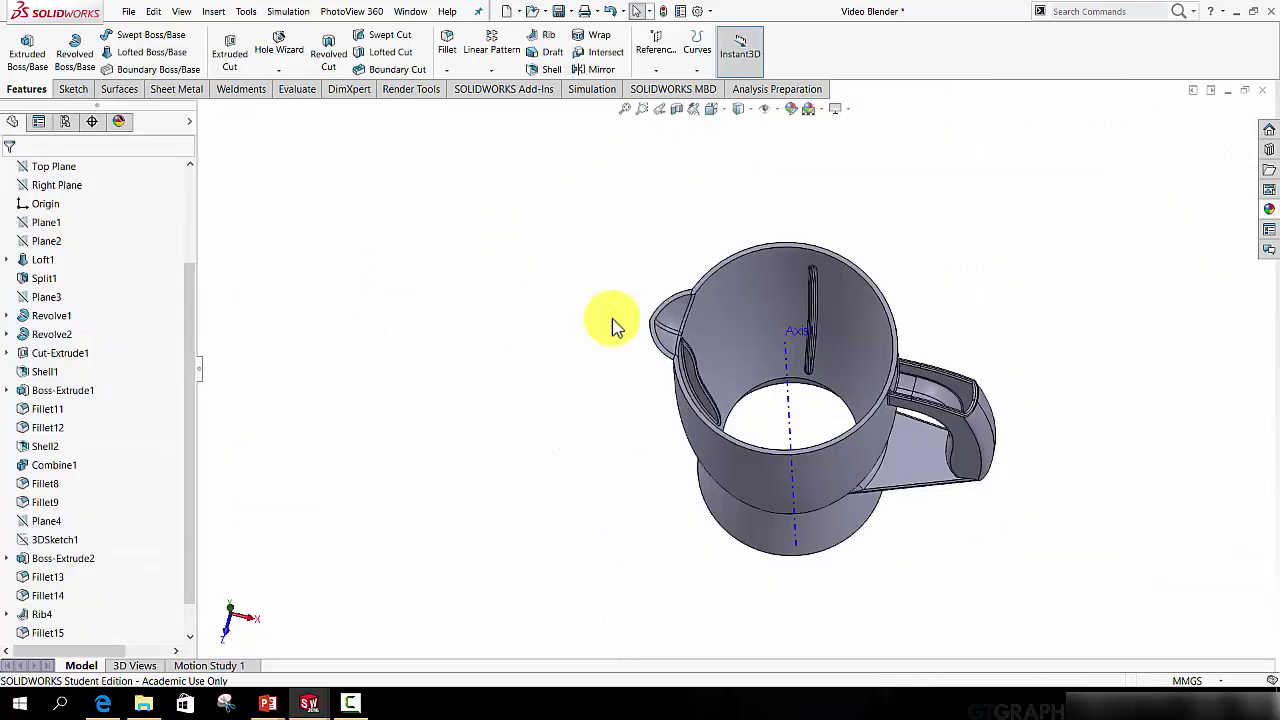
{"action": "middle_click_drag", "start_coordinate": [612, 319], "coordinate": [720, 300]}
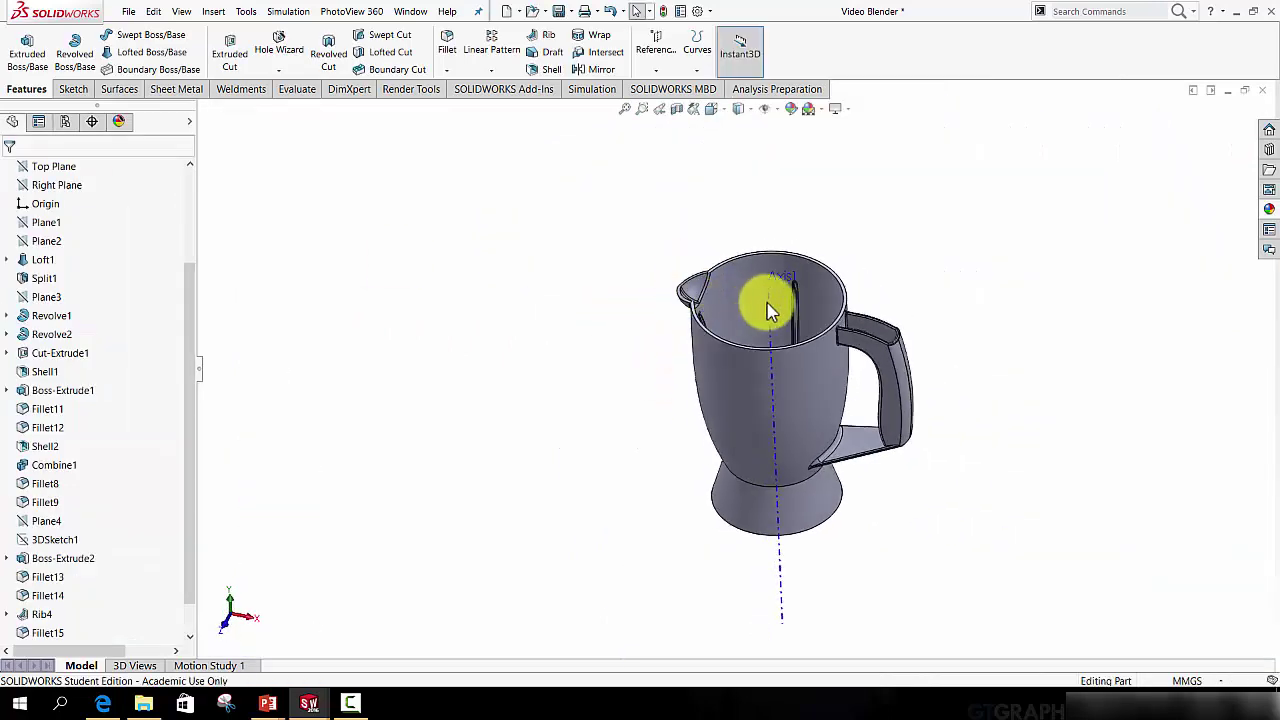
{"action": "right_click", "coordinate": [772, 310]}
{"action": "left_click", "coordinate": [793, 283]}
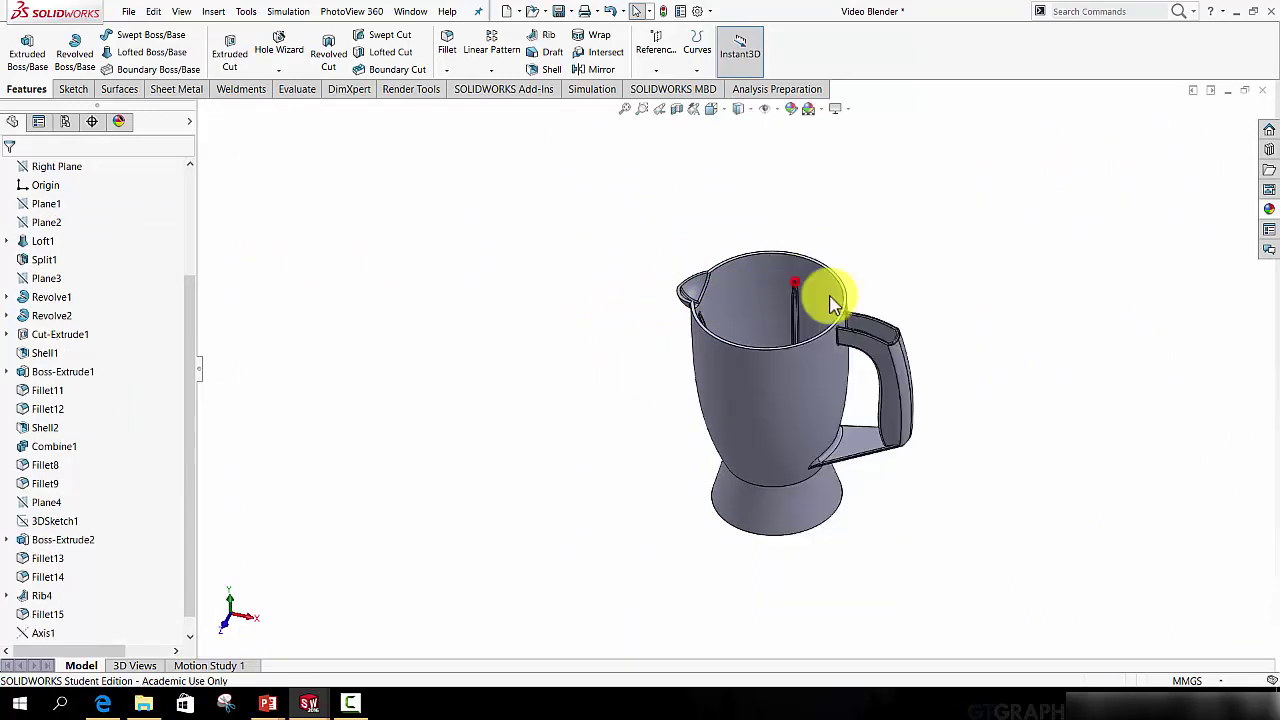
- Apply the clear glass appearance from the gloss glass category to the blender jug
{"action": "left_click", "coordinate": [1268, 212]}
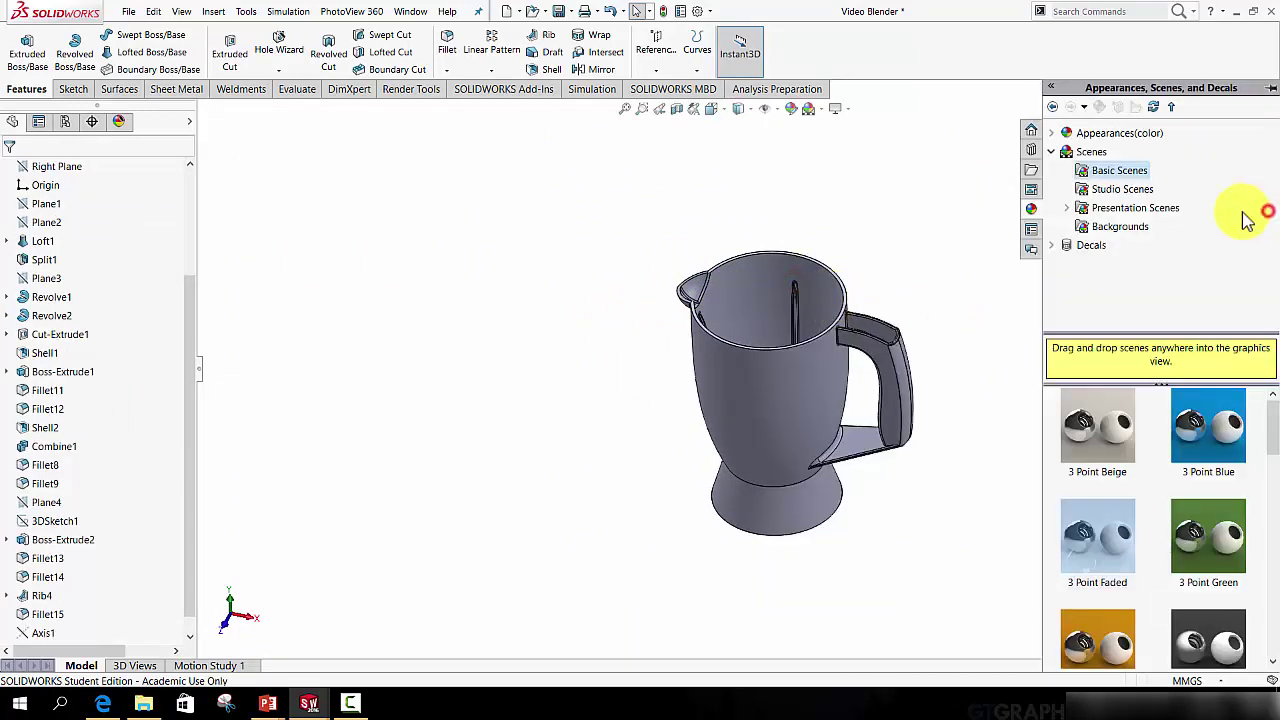
{"action": "left_click", "coordinate": [1053, 136]}
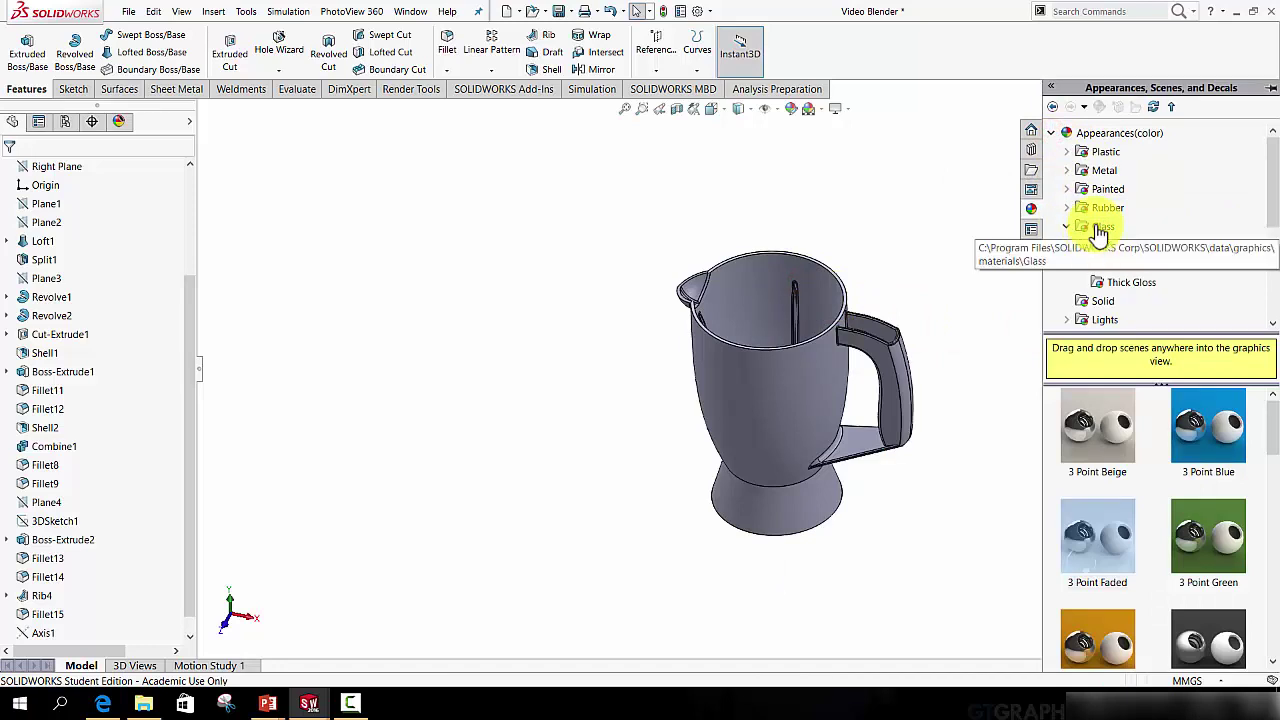
{"action": "left_click_drag", "start_coordinate": [1117, 246], "coordinate": [1119, 251]}
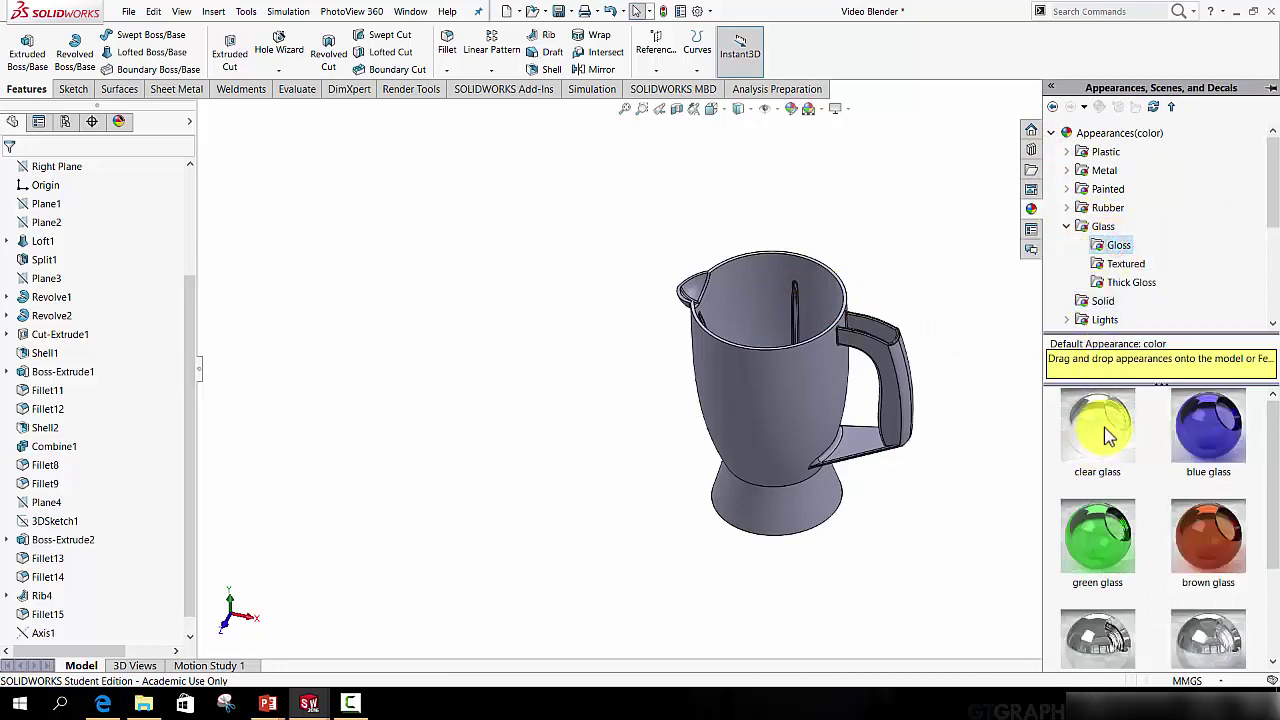
{"action": "left_click_drag", "start_coordinate": [1108, 433], "coordinate": [840, 389]}
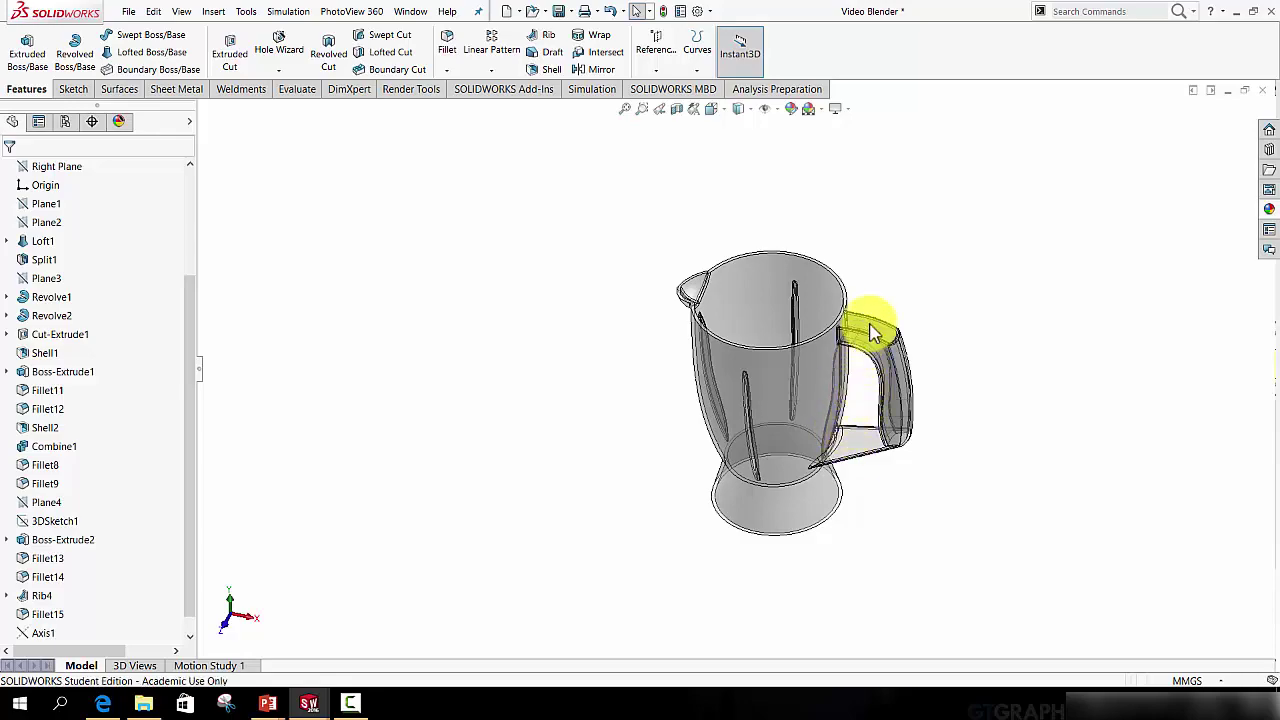
{"action": "scroll", "coordinate": [873, 375], "scroll_direction": "down", "scroll_amount": 3}
{"action": "middle_click_drag", "start_coordinate": [766, 438], "coordinate": [752, 362]}
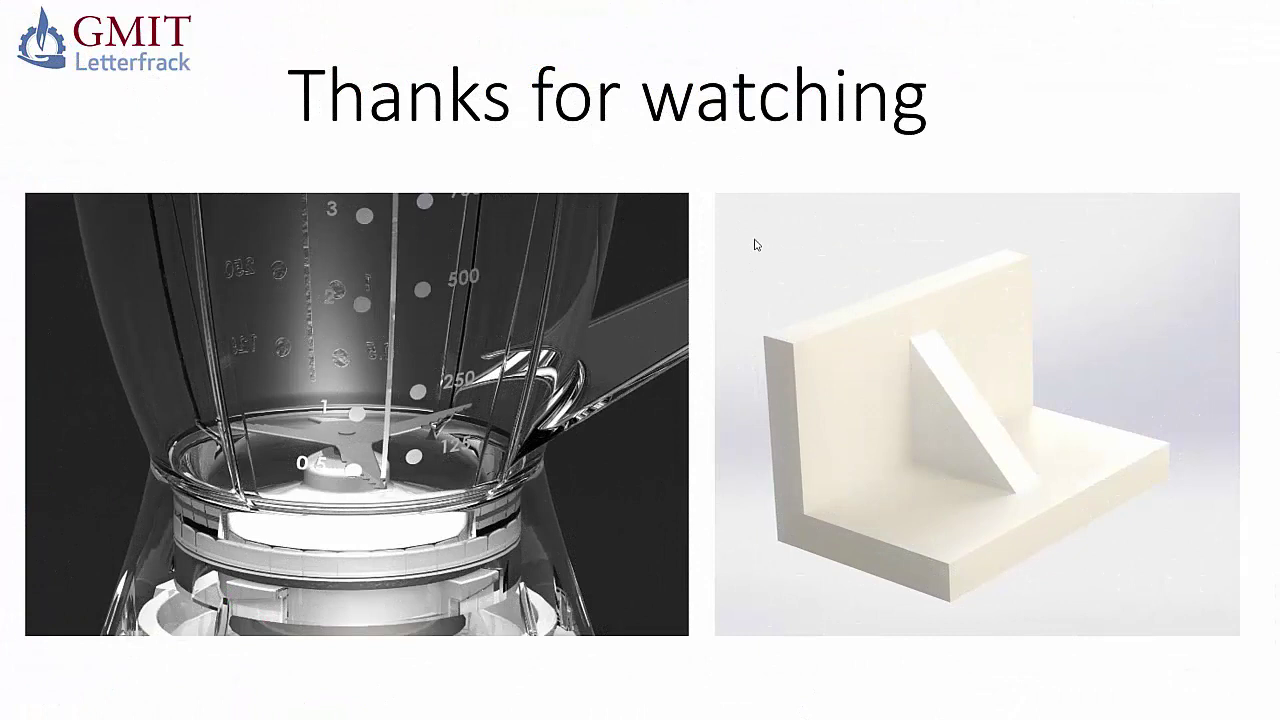
{"action": "left_click", "coordinate": [652, 175]}
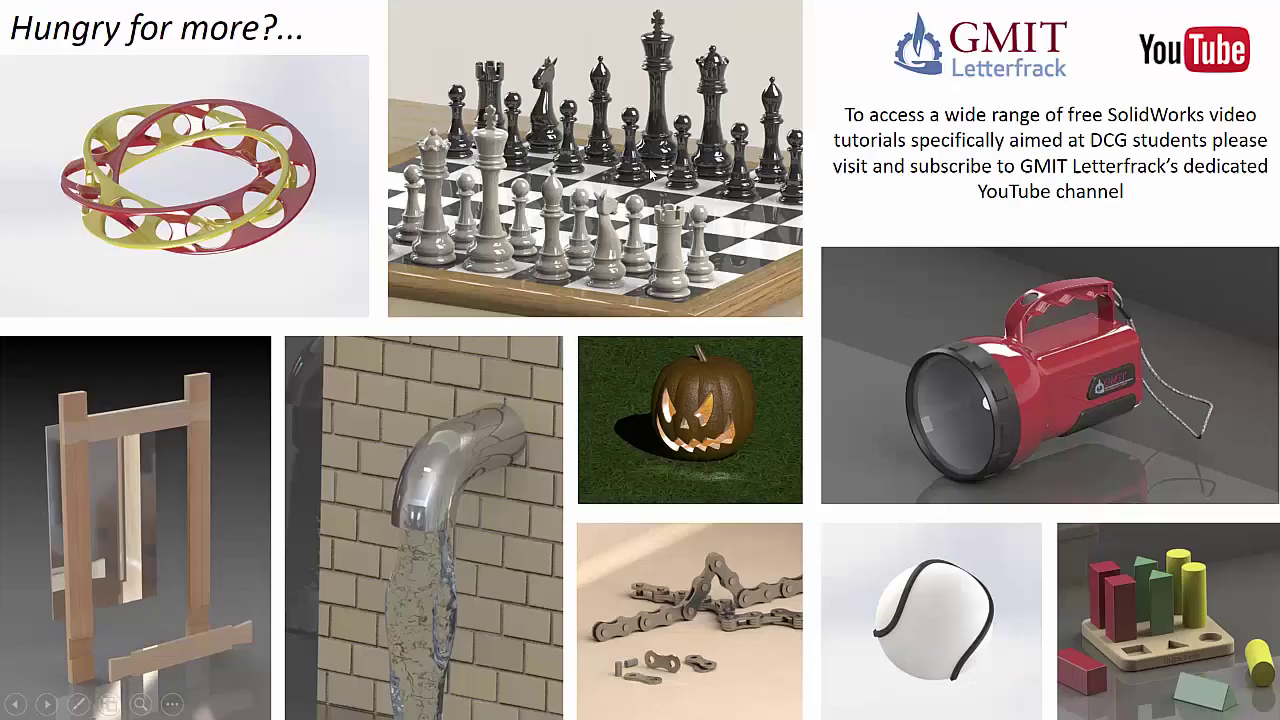